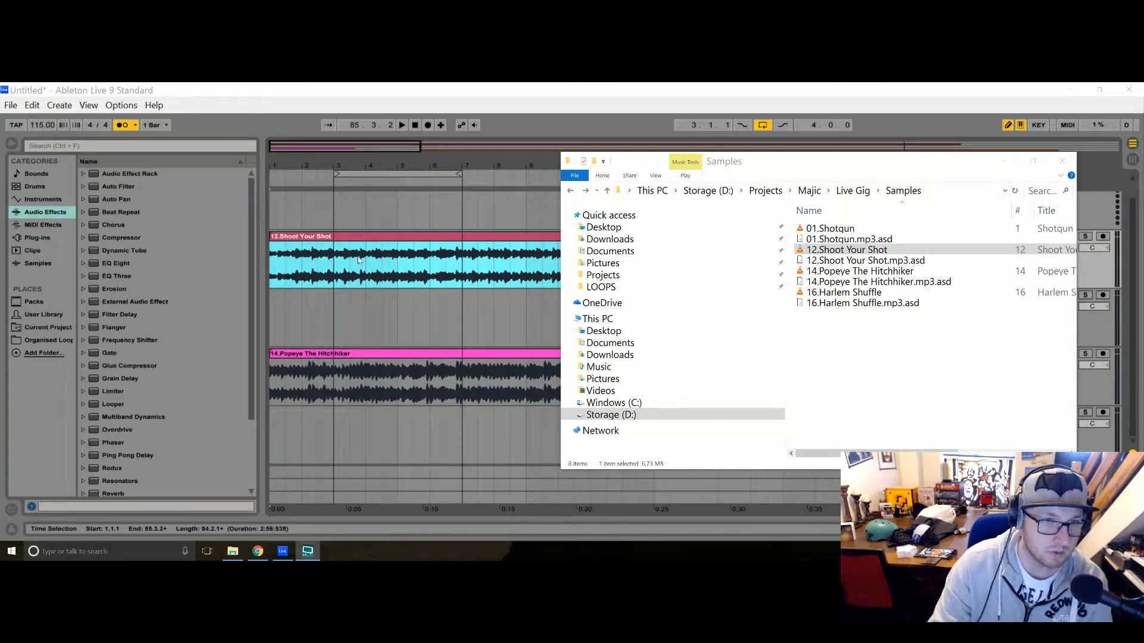
Switch to Chrome and open House of Pain's artist page from the Jump Around / Shoot Your Shot comparison on WhoSampled.
left_click(383, 352)
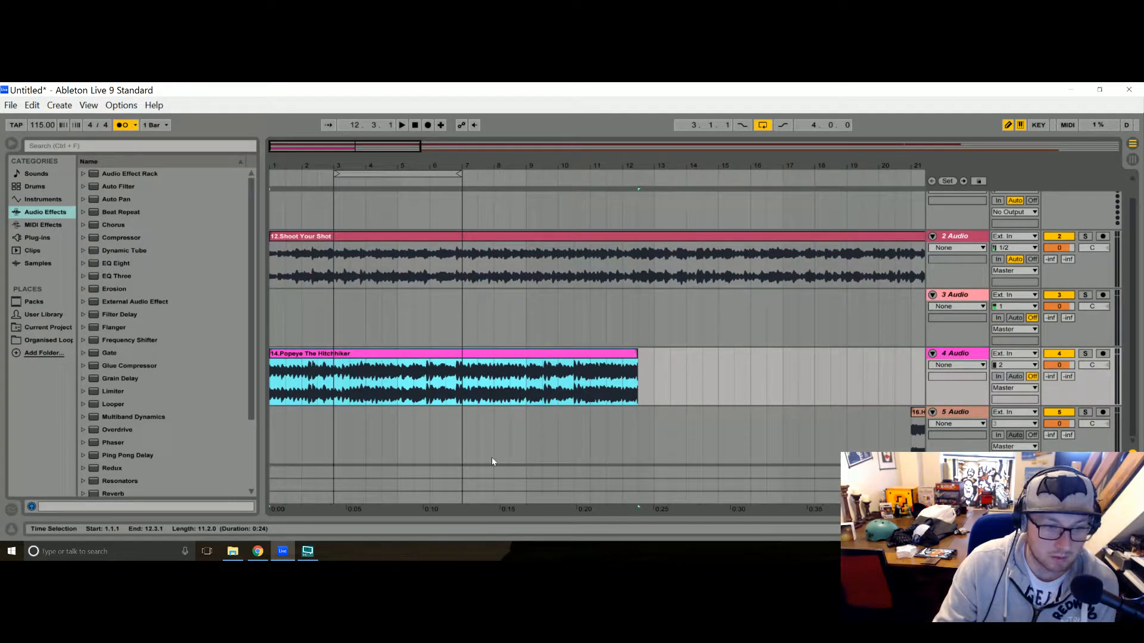
mouse_move(310, 553)
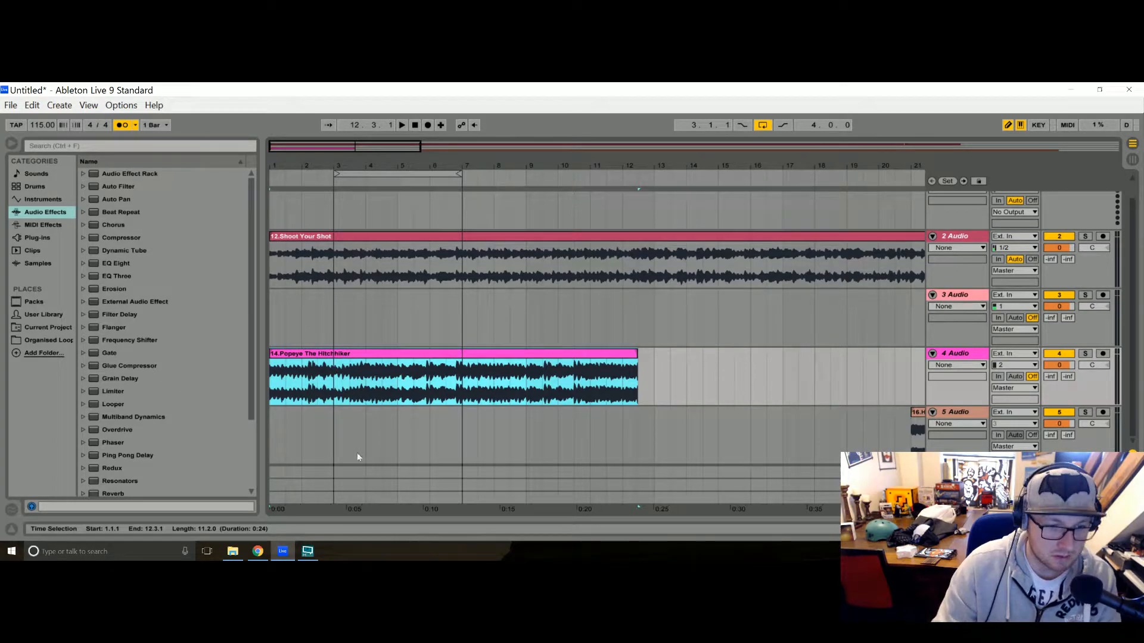
mouse_move(249, 555)
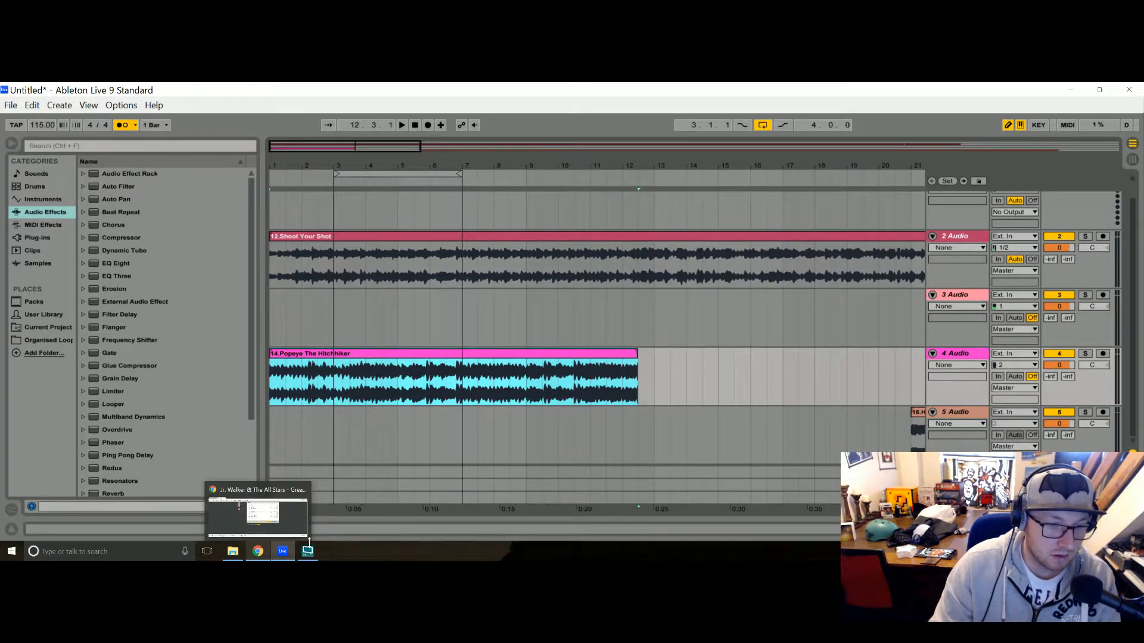
left_click(261, 555)
left_click(48, 90)
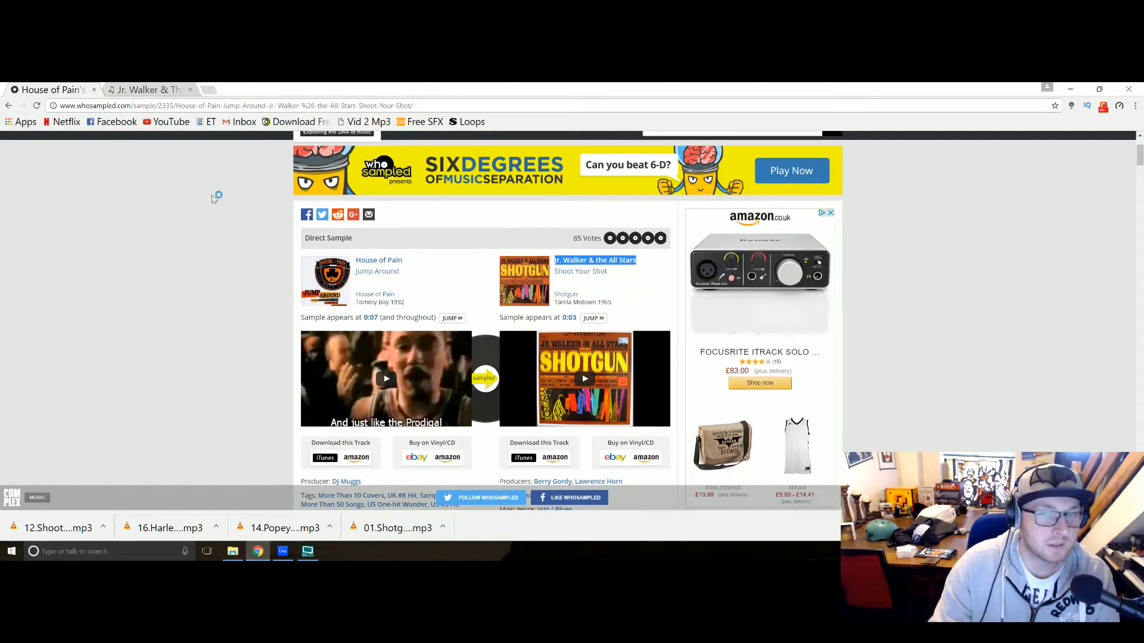
left_click(242, 296)
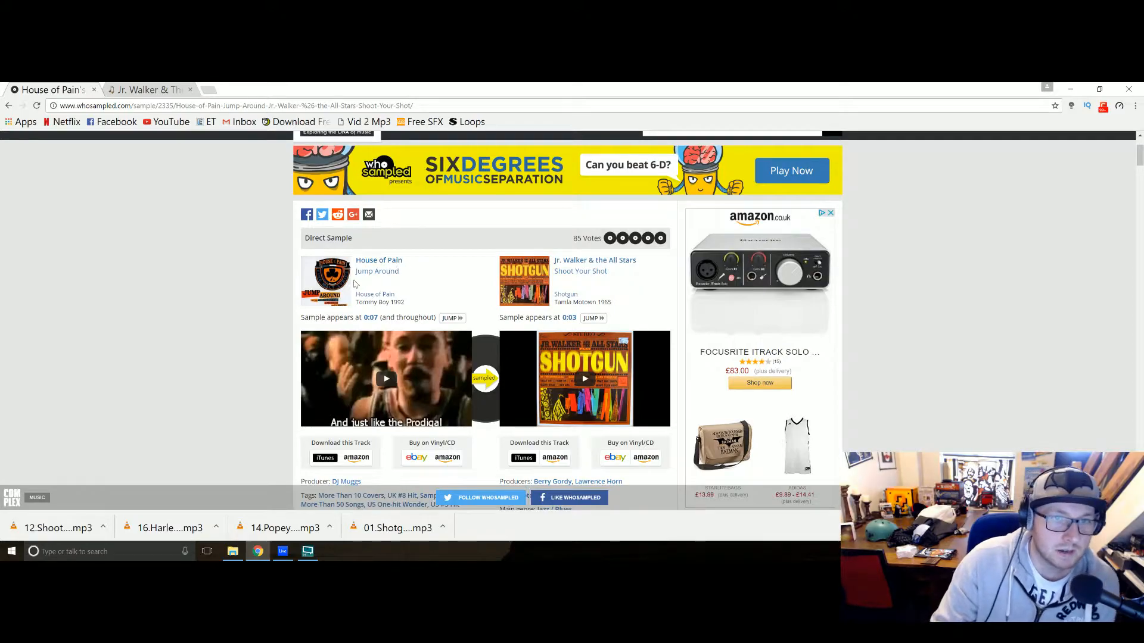
scroll(354, 285, "up", 2)
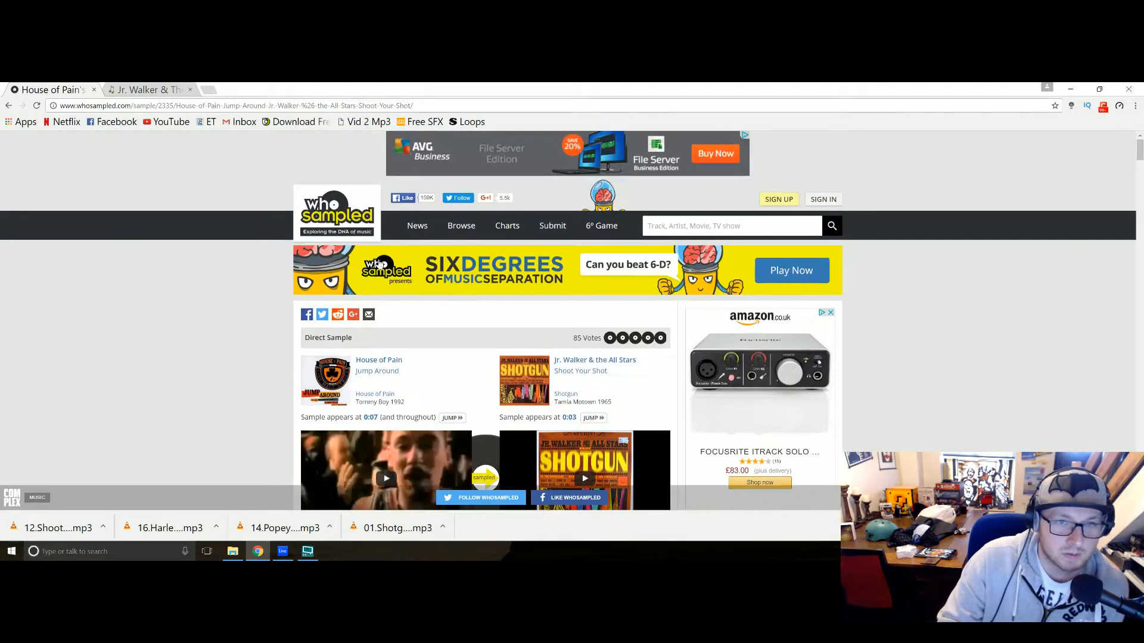
left_click(379, 361)
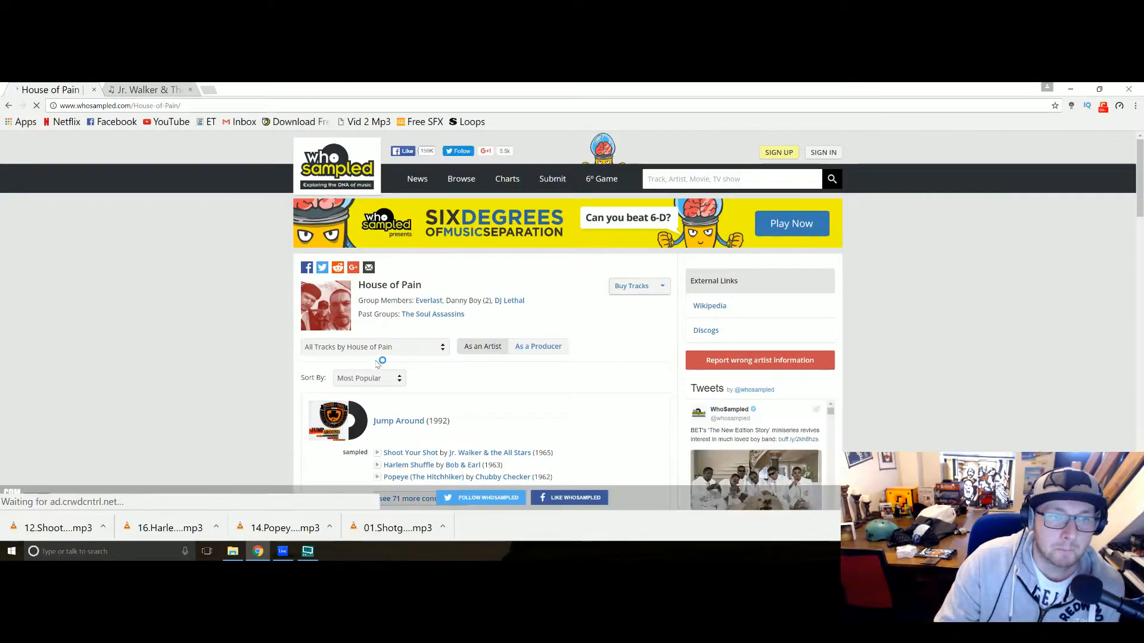
Open the full connections page for Jump Around and review the songs it samples.
scroll(382, 362, "down", 3)
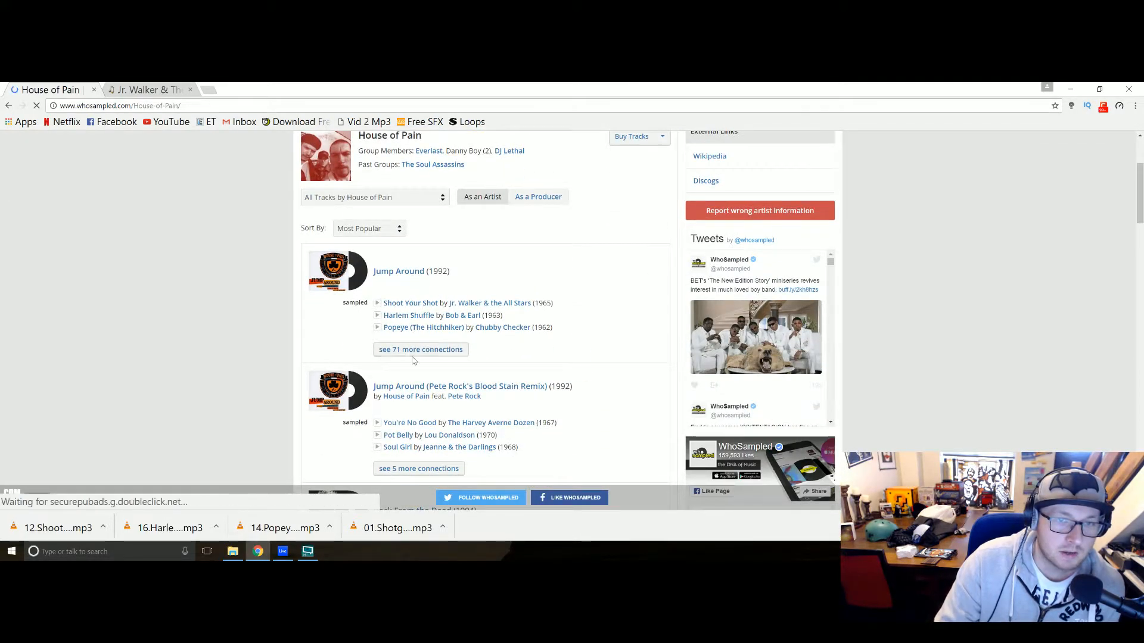
scroll(411, 339, "down", 2)
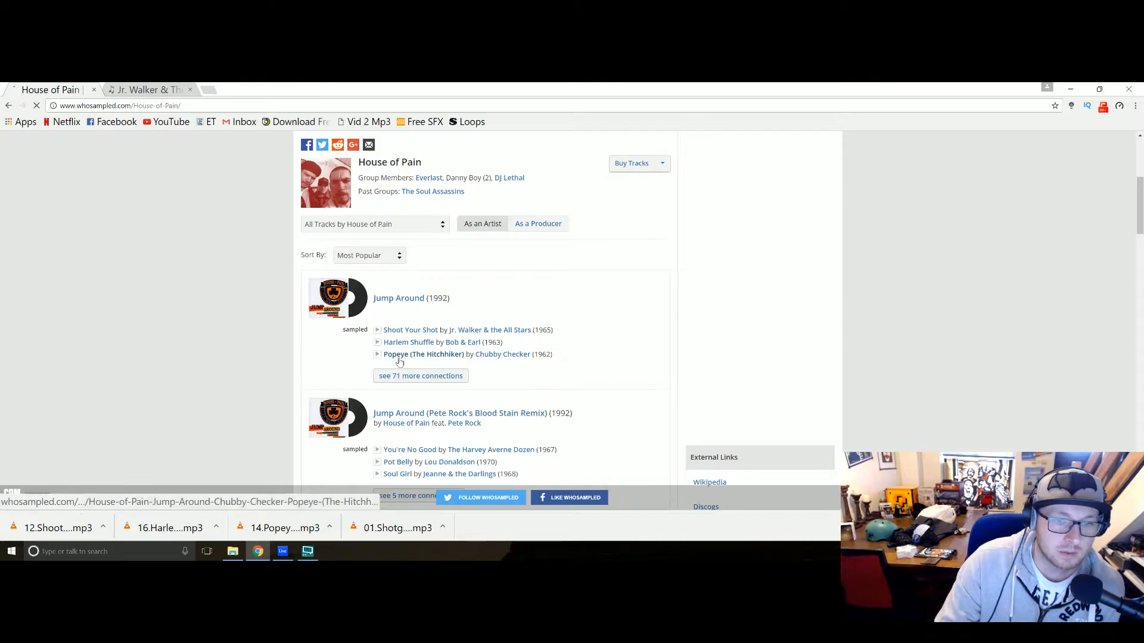
left_click(410, 375)
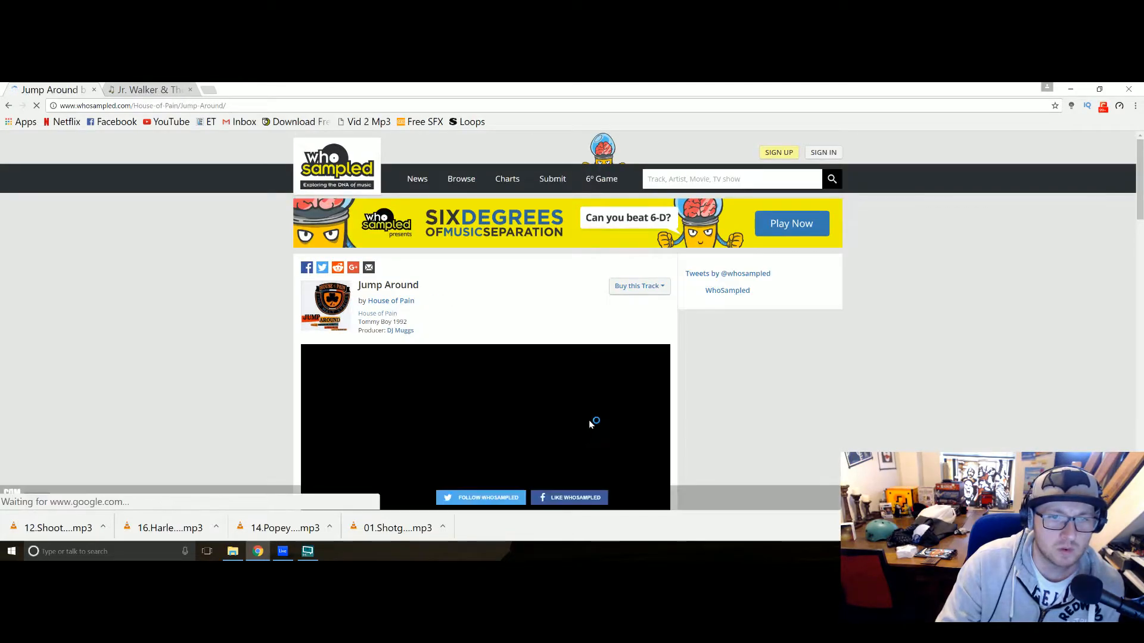
scroll(596, 417, "down", 7)
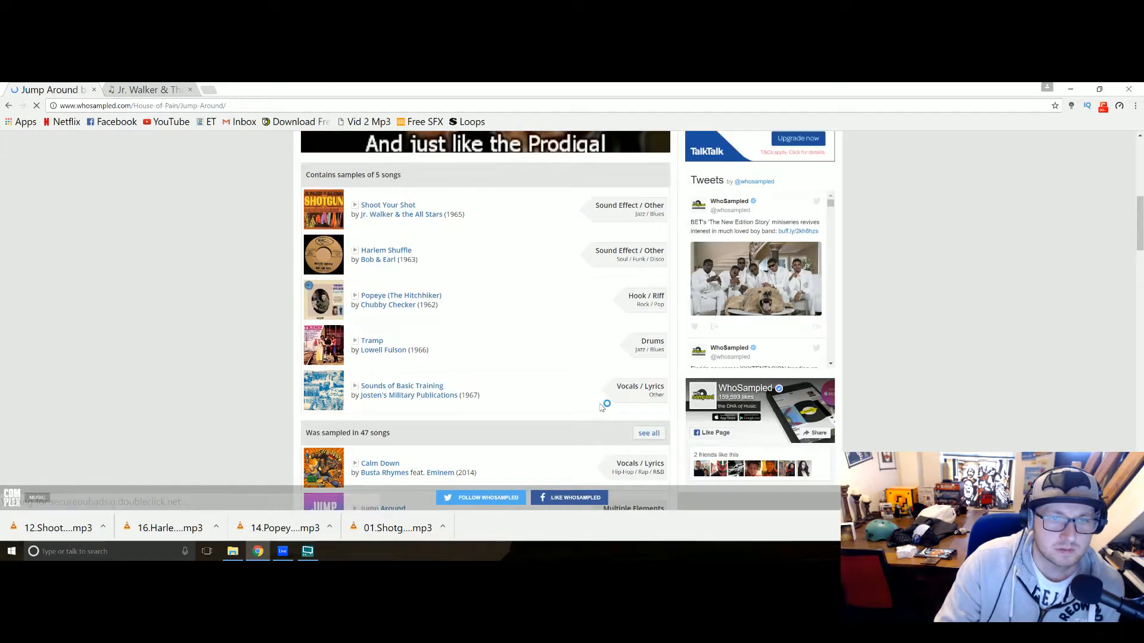
scroll(601, 405, "down", 3)
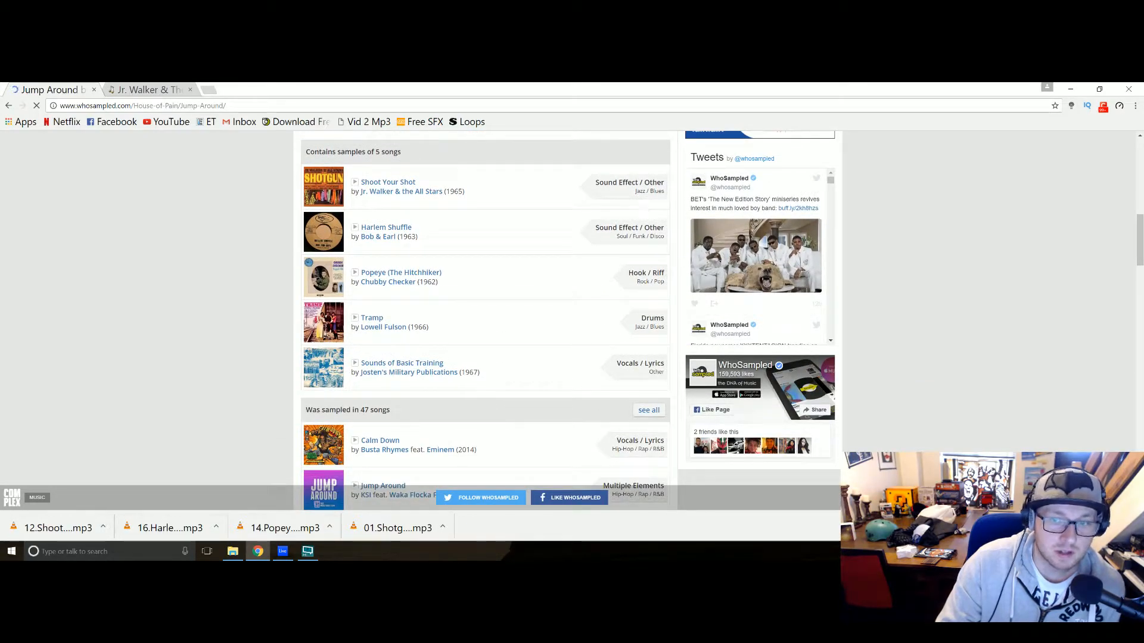
Open the Sounds of Basic Training sample comparison, preview its recording from near the start, and pause it.
left_click(356, 367)
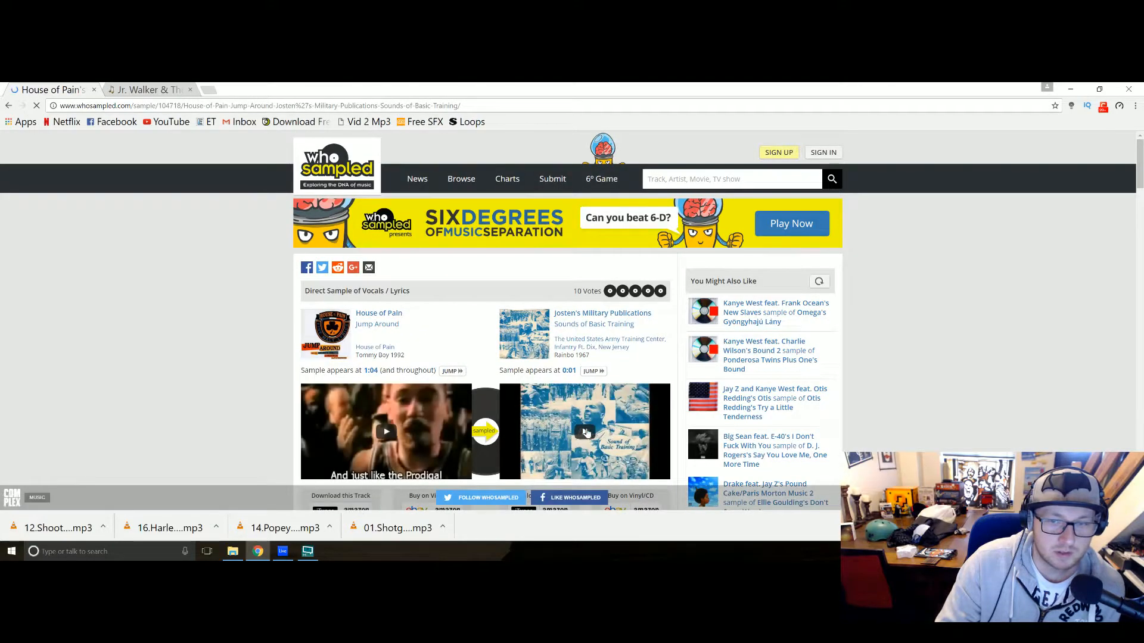
left_click(566, 372)
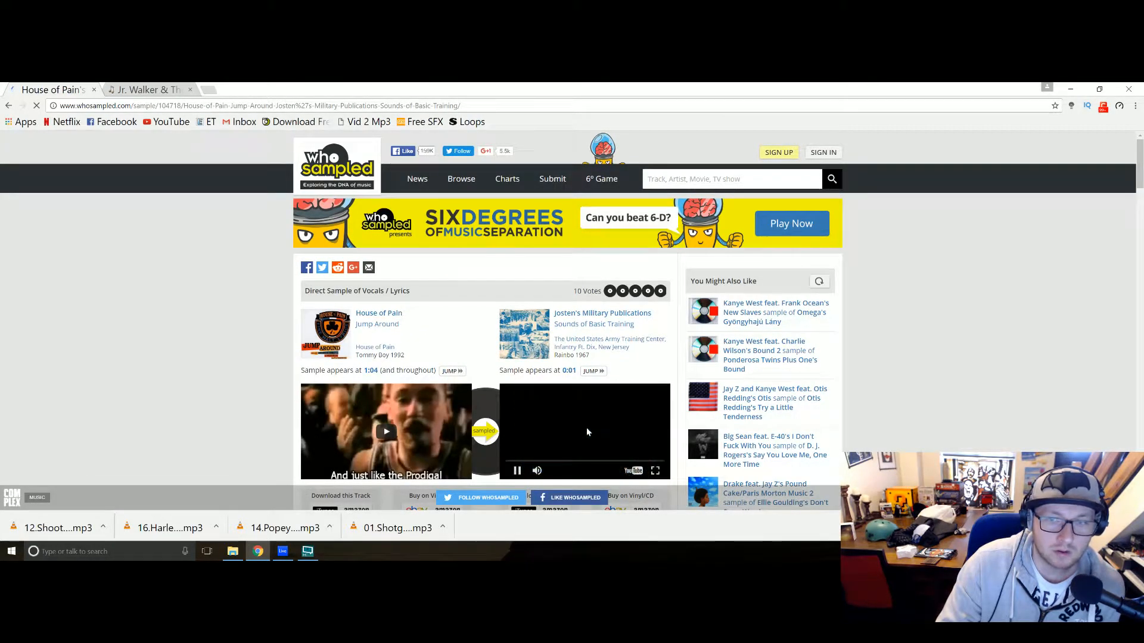
left_click(537, 471)
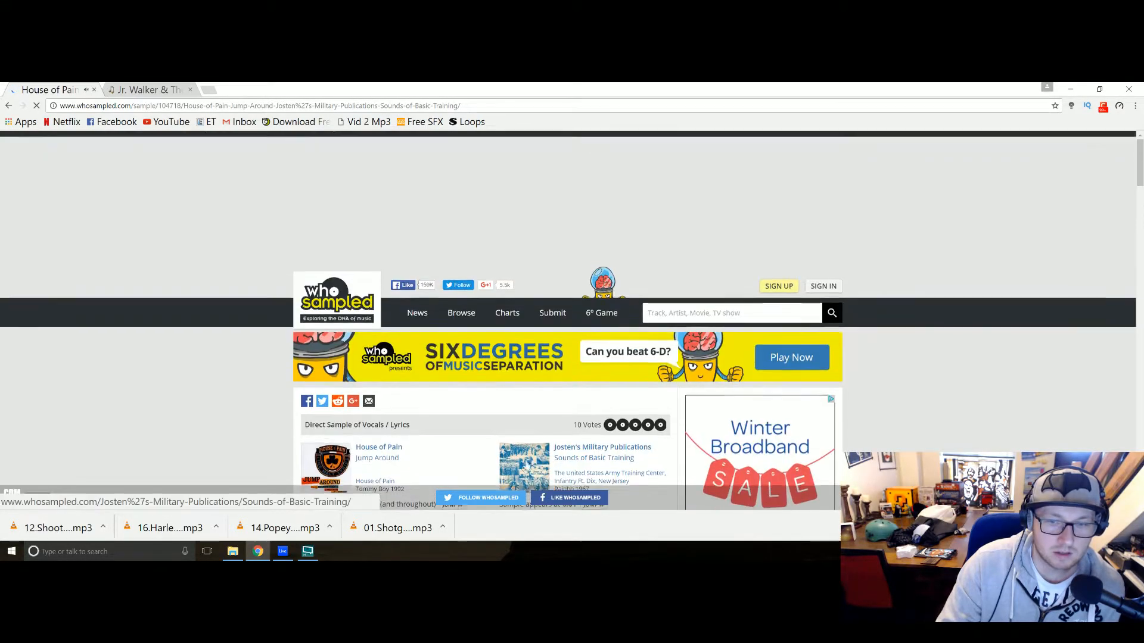
scroll(549, 347, "down", 5)
scroll(549, 348, "up", 3)
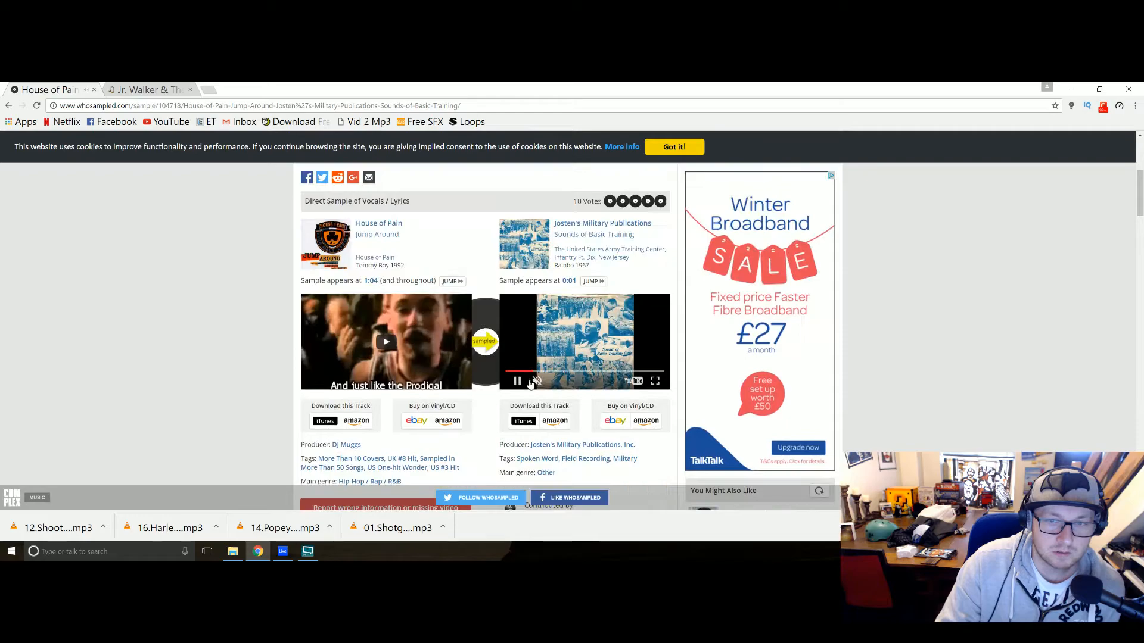
left_click(537, 380)
left_click(511, 373)
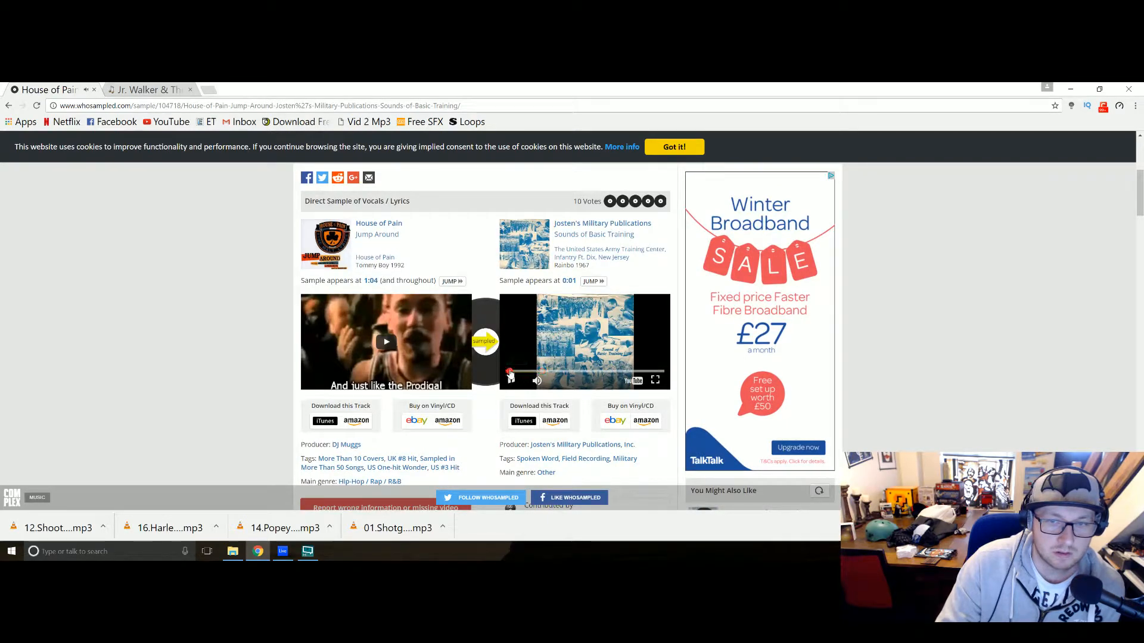
left_click(511, 379)
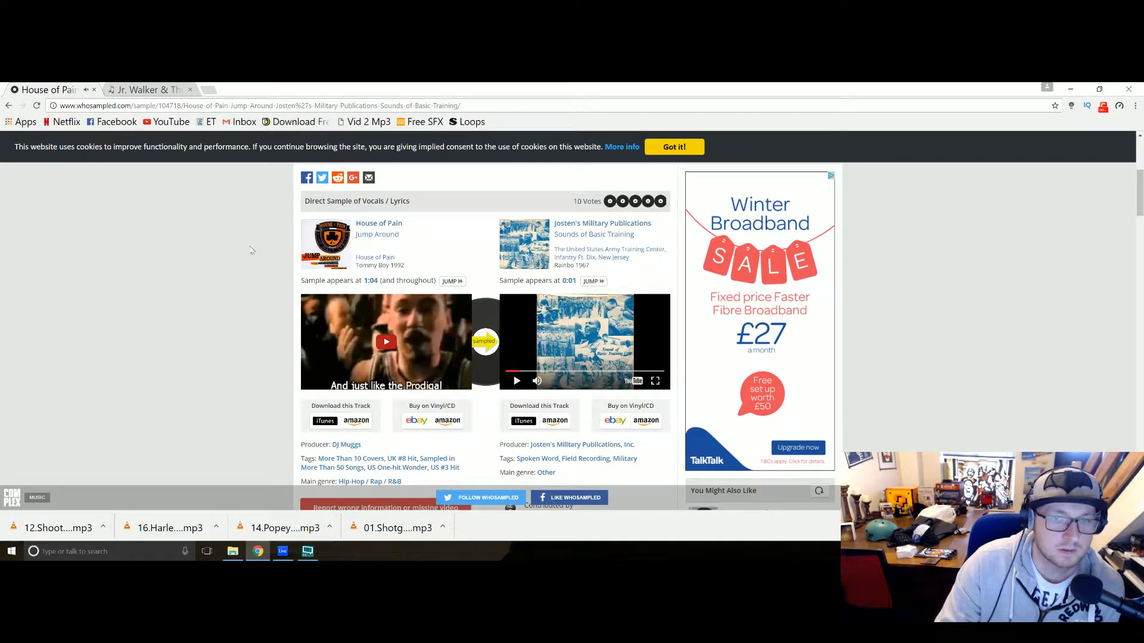
Return to the Jump Around sample list, open the Tramp comparison by Lowell Fulson, and preview its drums.
left_click(8, 107)
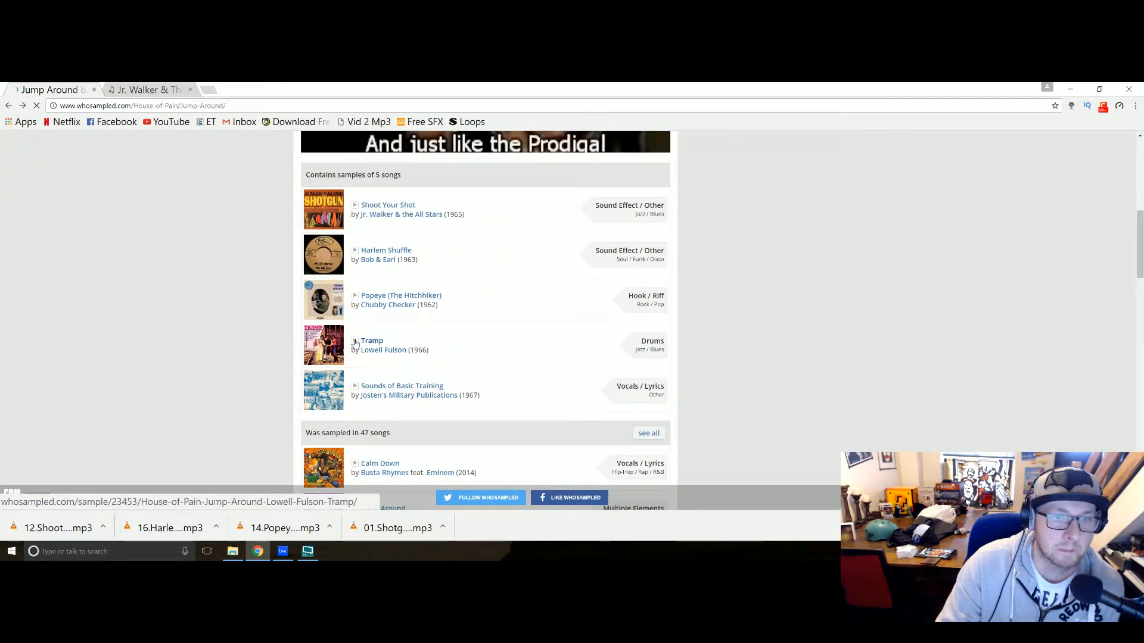
left_click(355, 344)
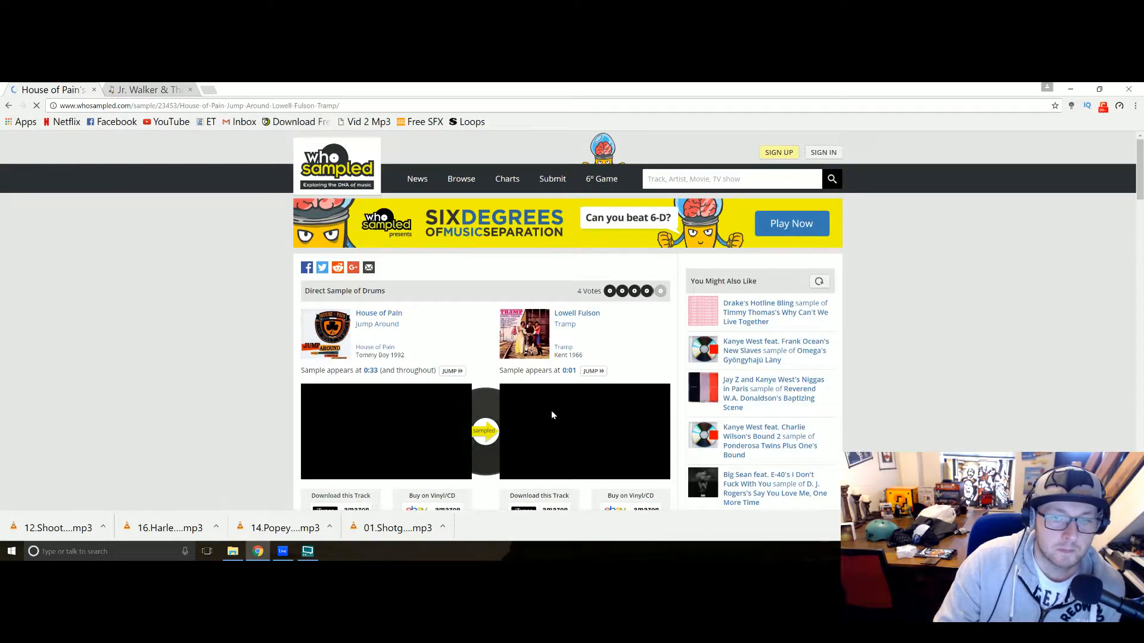
left_click(576, 430)
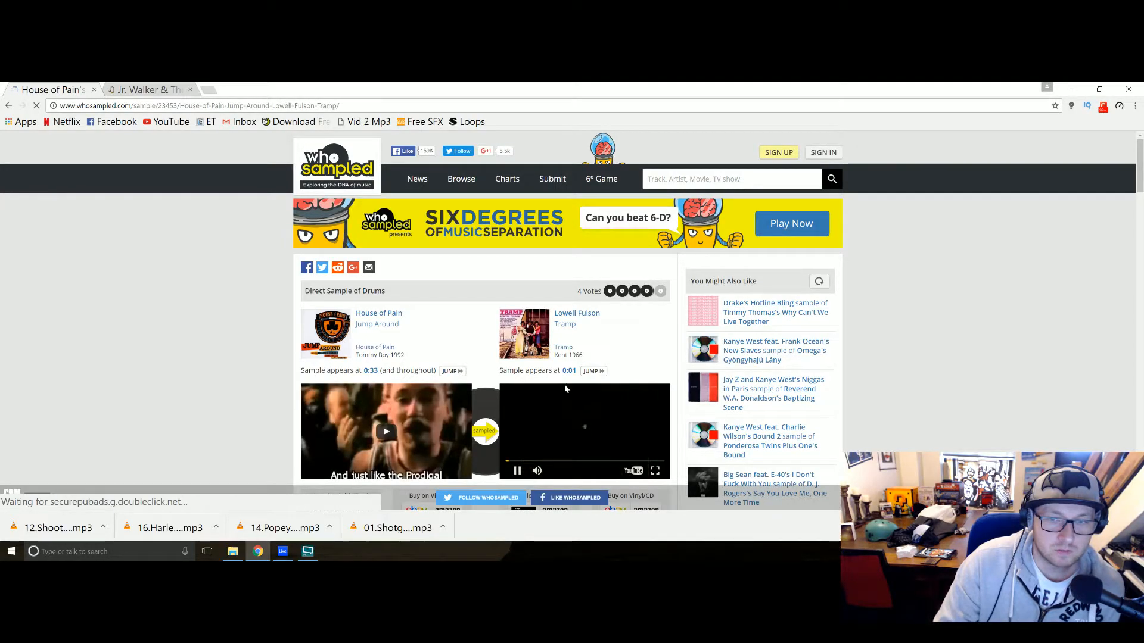
scroll(570, 378, "down", 3)
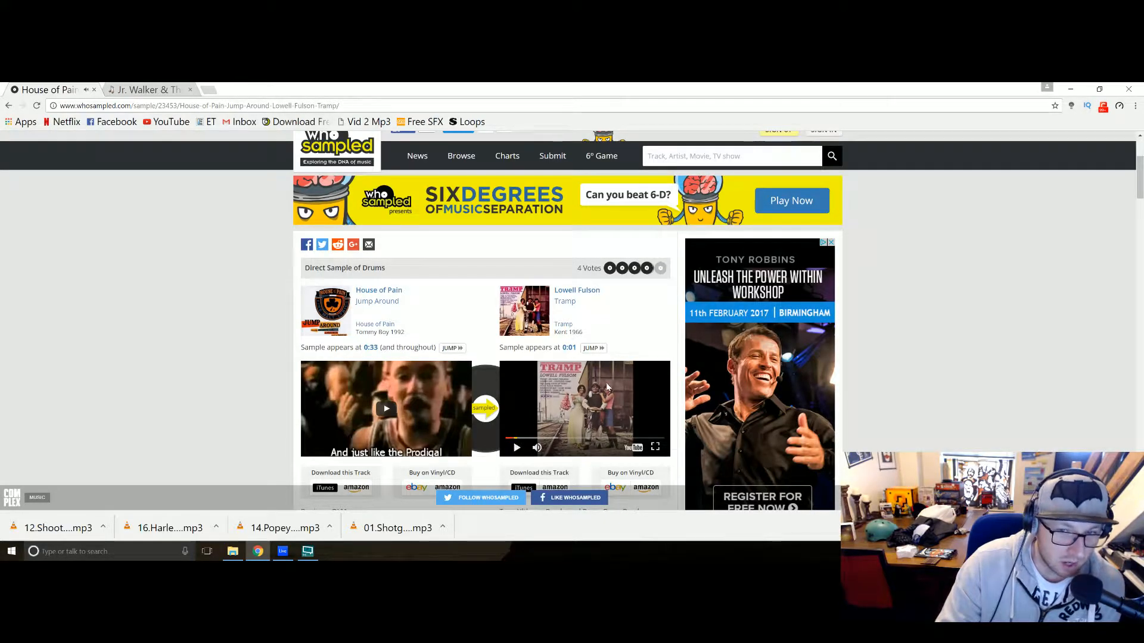
left_click(516, 448)
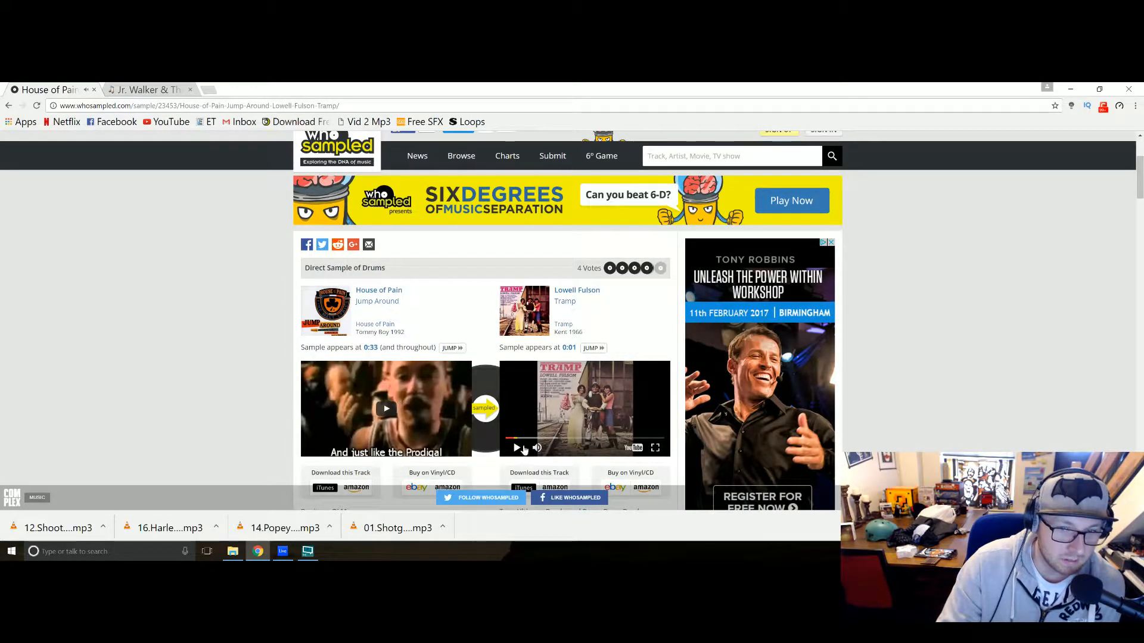
left_click(516, 449)
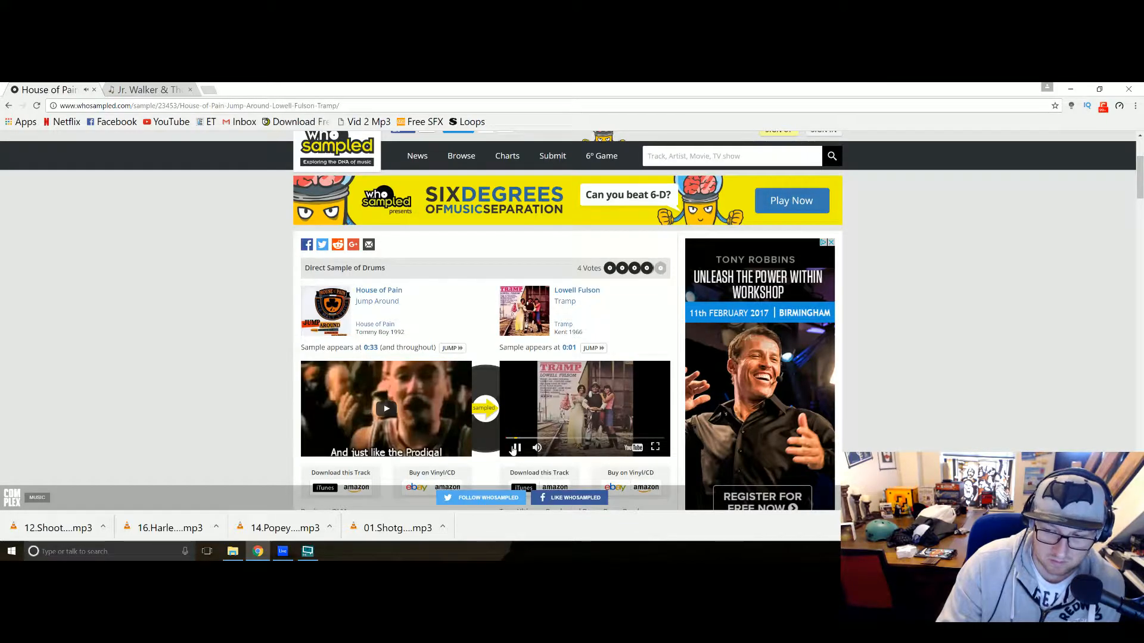
Play the Jump Around video near the listed sample point, pause it, and replay Tramp to compare the drums.
left_click(386, 409)
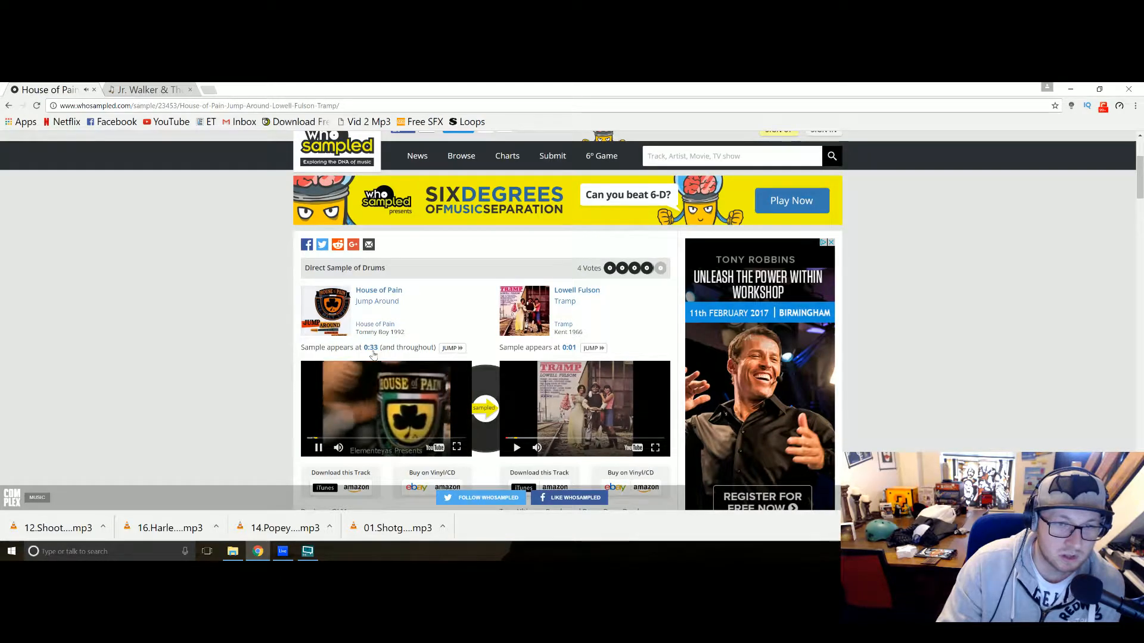
left_click(339, 448)
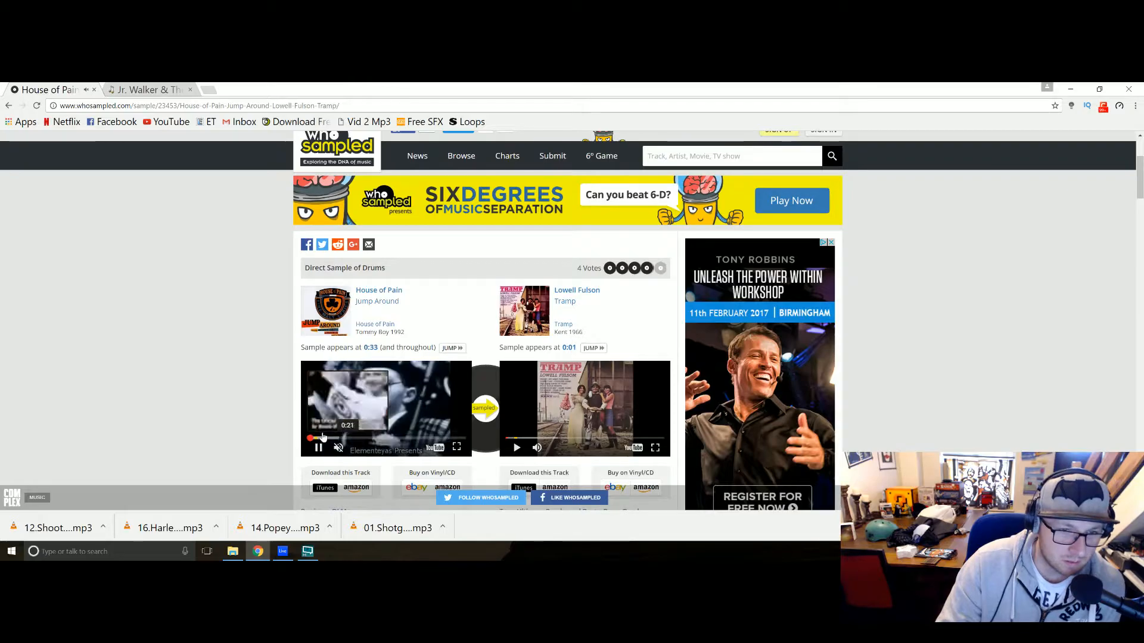
left_click(340, 448)
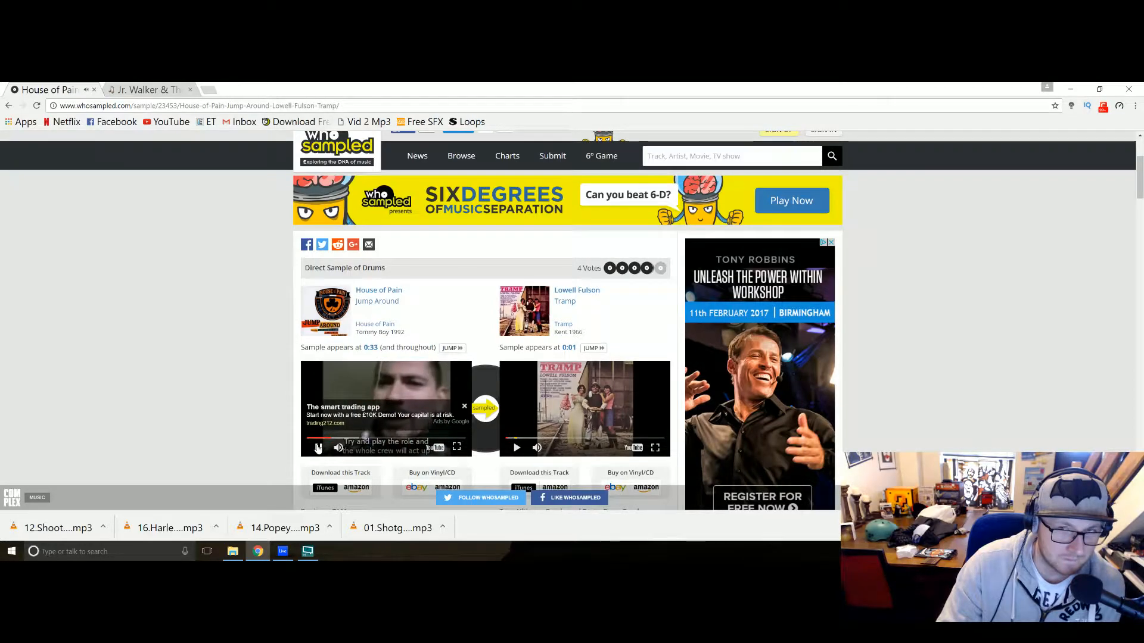
left_click(318, 448)
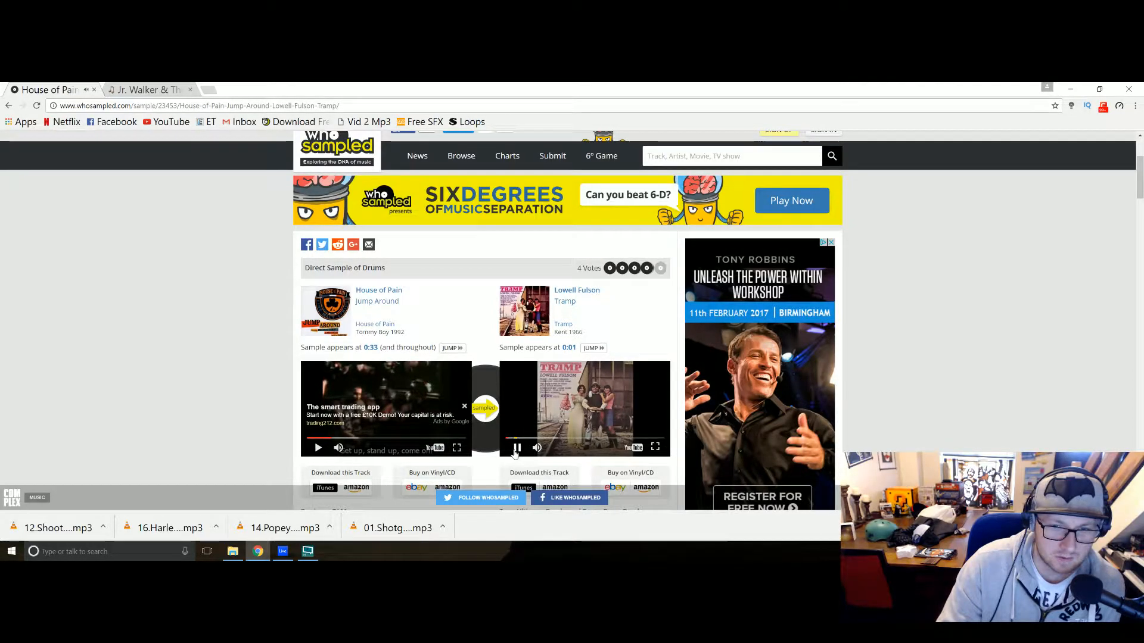
left_click(517, 448)
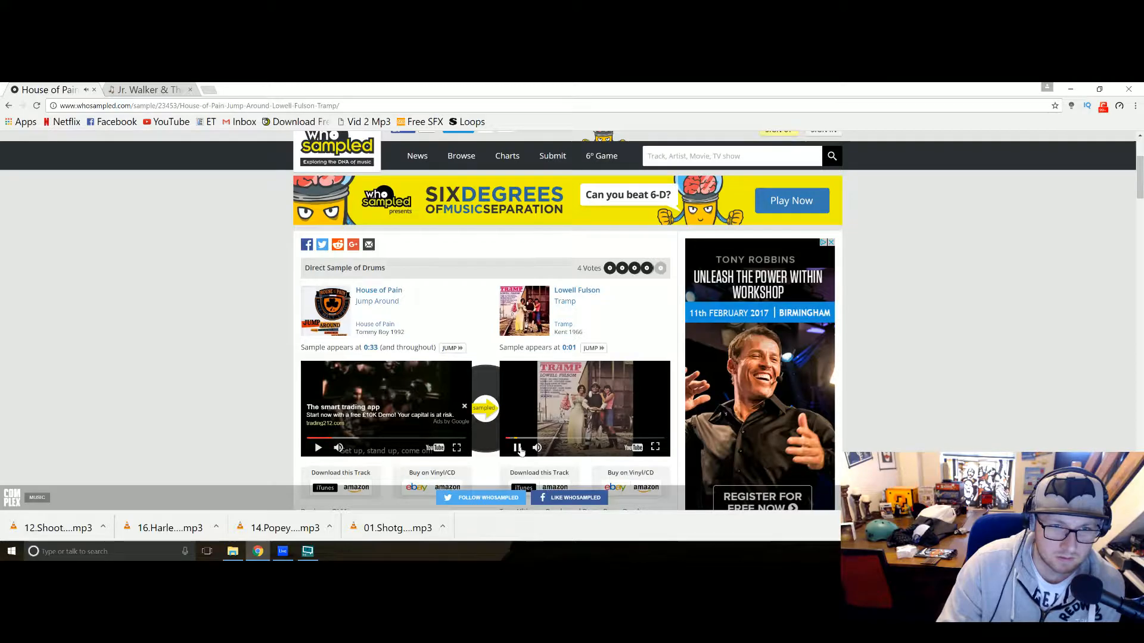
left_click(517, 448)
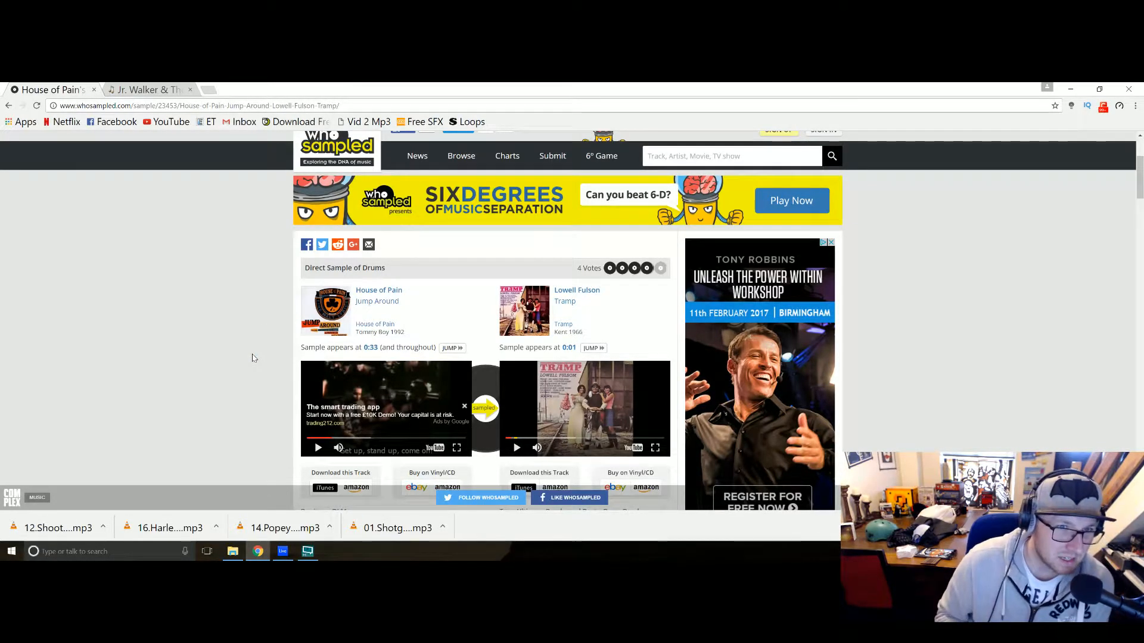
Switch to Ableton Live, check the downloaded songs in the Samples folder in File Explorer, and return to the arrangement.
left_click(283, 552)
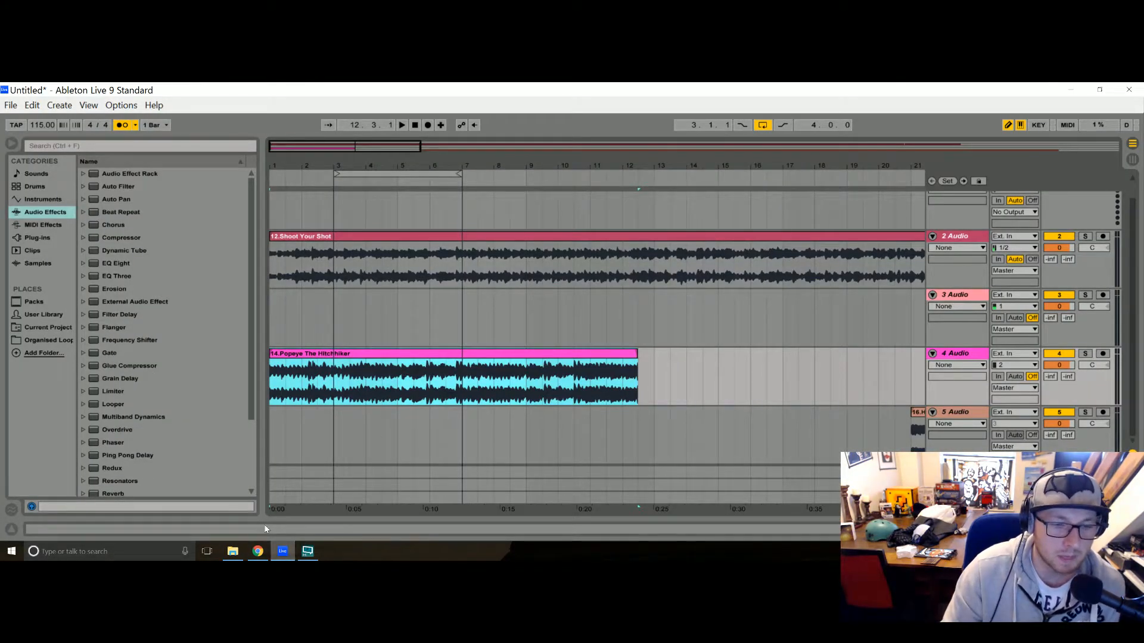
left_click(233, 551)
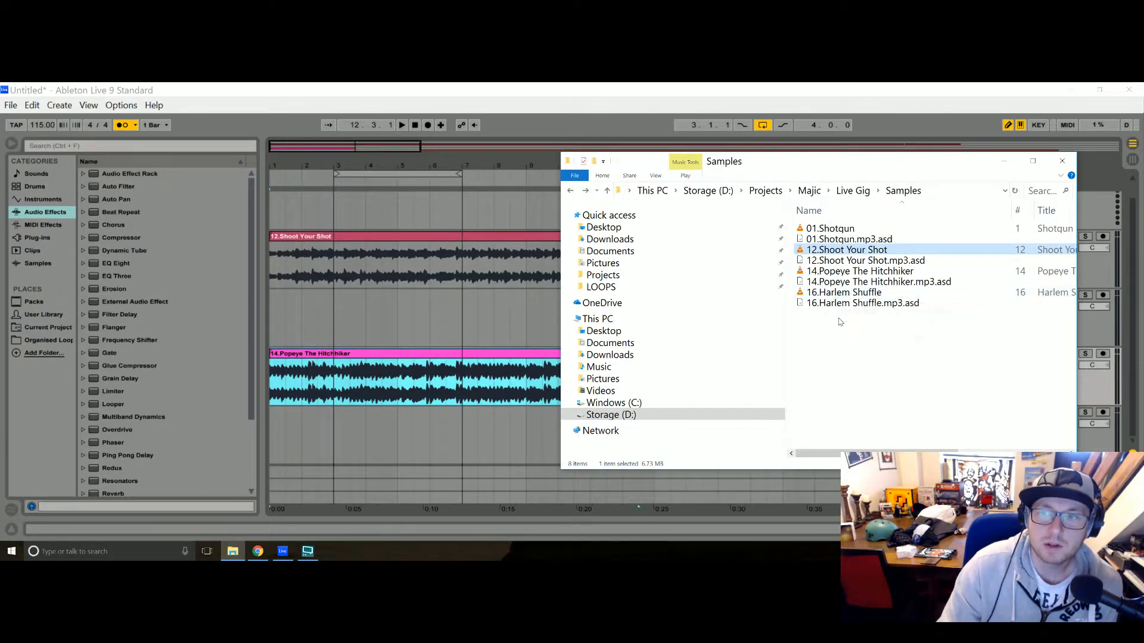
left_click(484, 317)
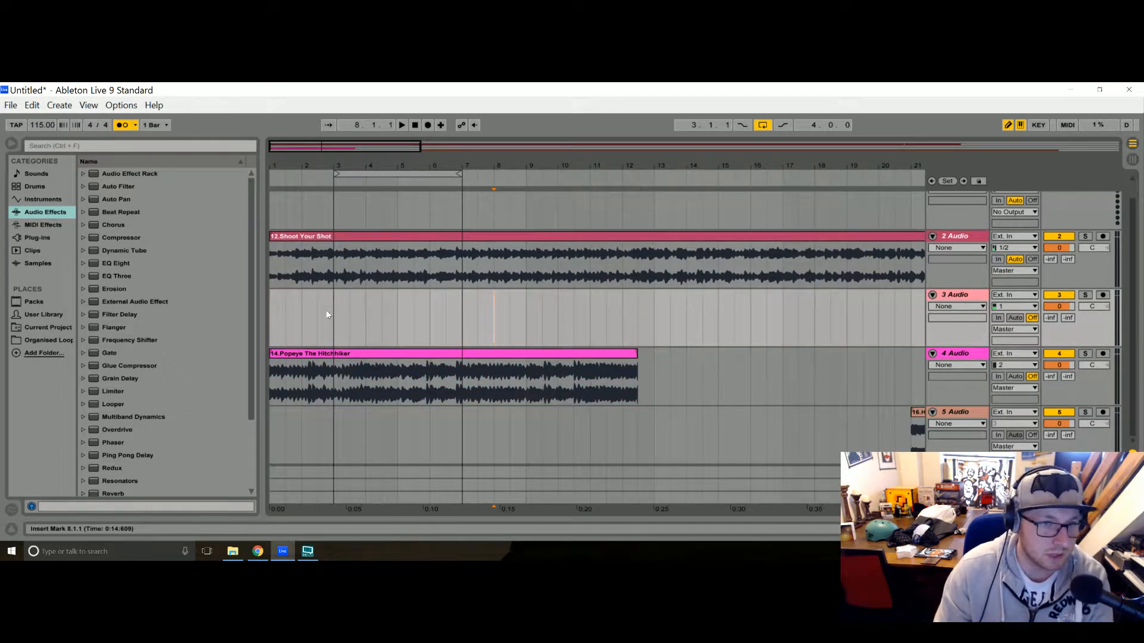
Delete the empty MIDI track at the start of the arrangement.
left_click(309, 354)
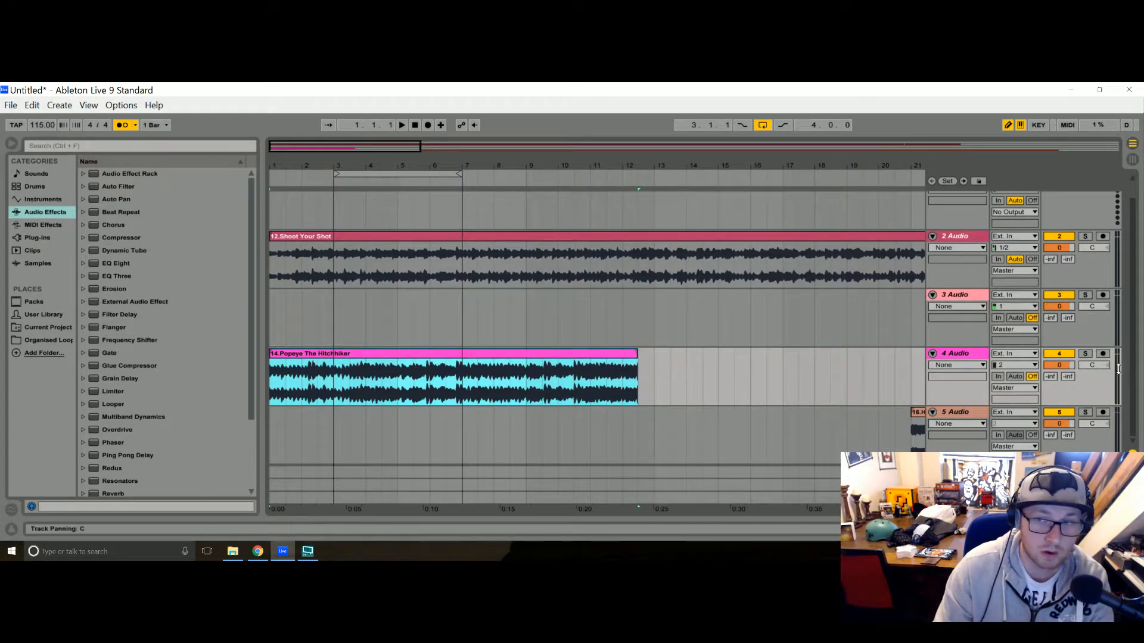
scroll(967, 329, "up", 1)
left_click(952, 198)
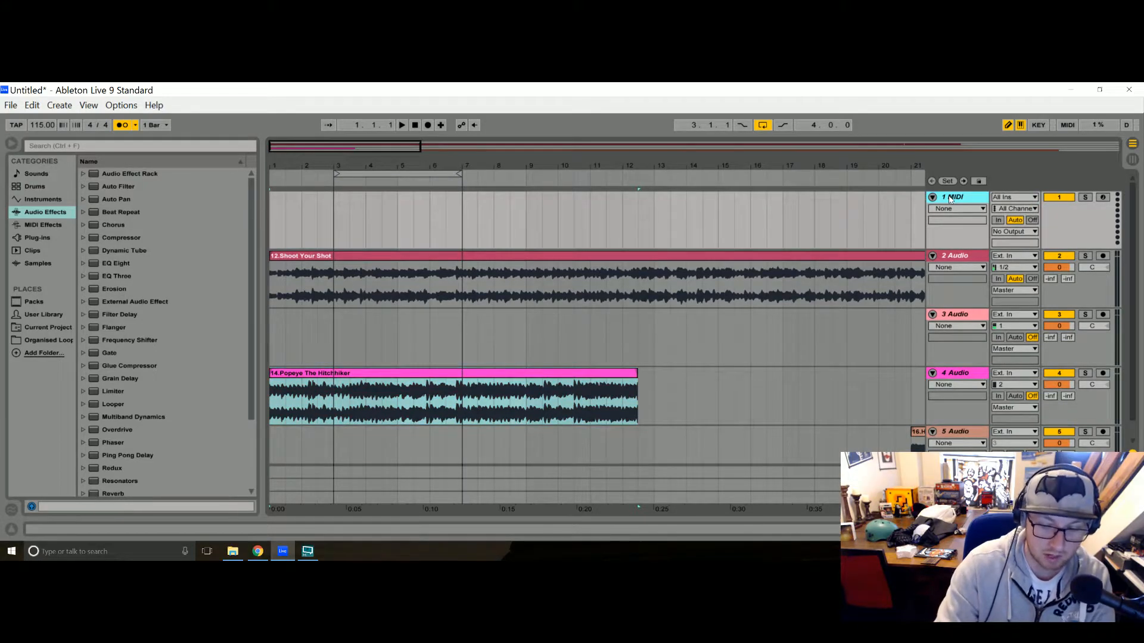
key("Delete")
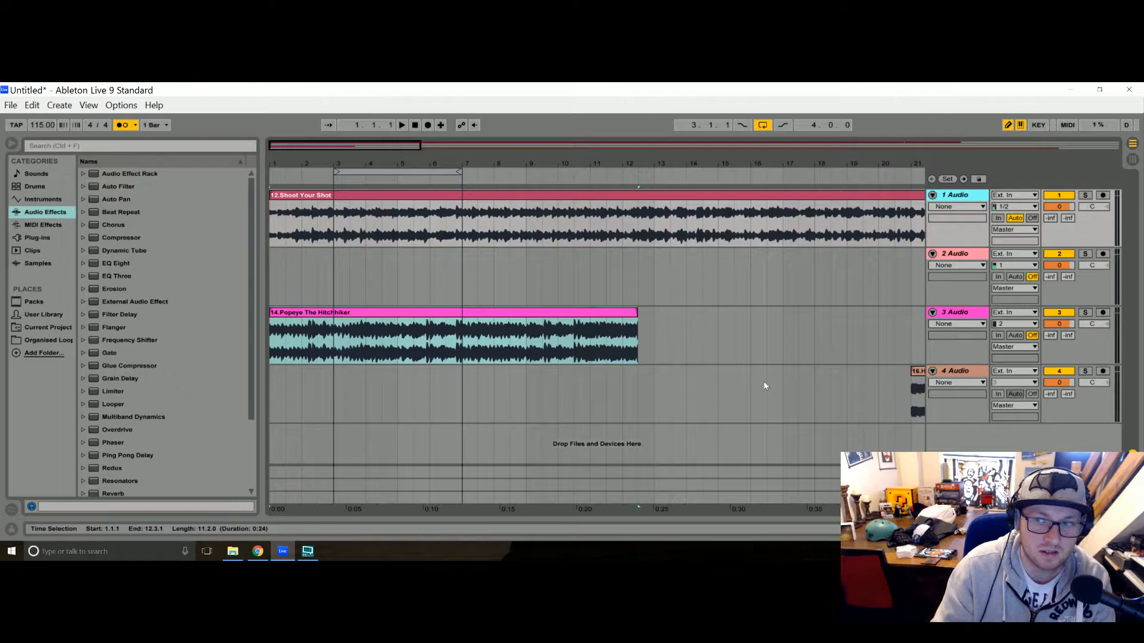
Inspect the waveform and warp markers of the Popeye The Hitchhiker clip, and return to the arrangement with that clip selected.
left_click(425, 325)
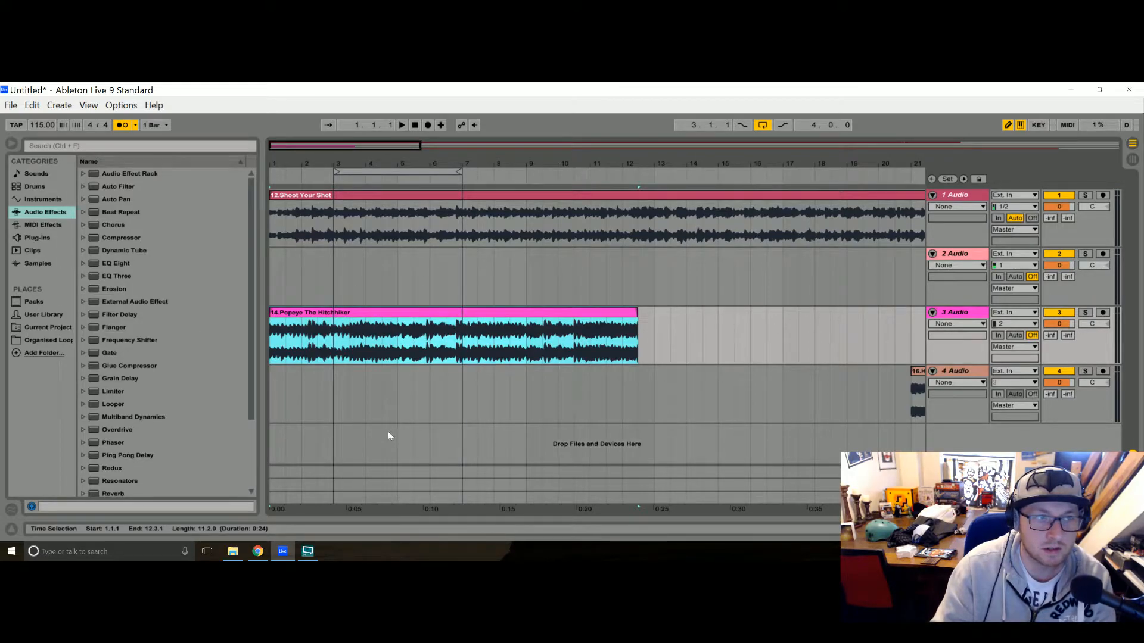
double_click(294, 313)
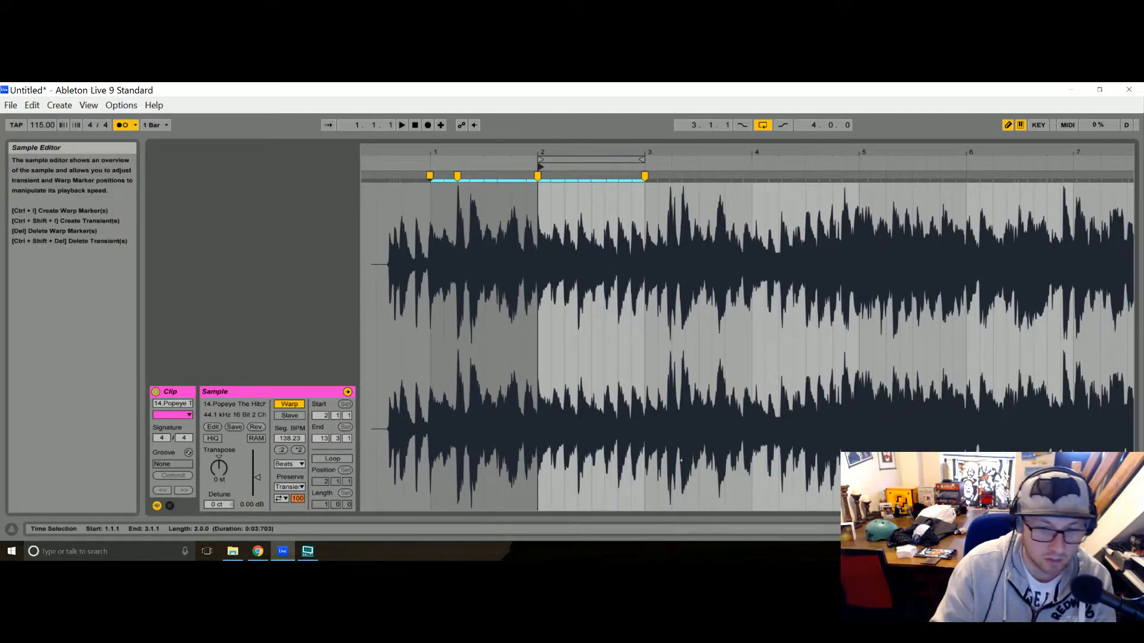
left_click(1133, 529)
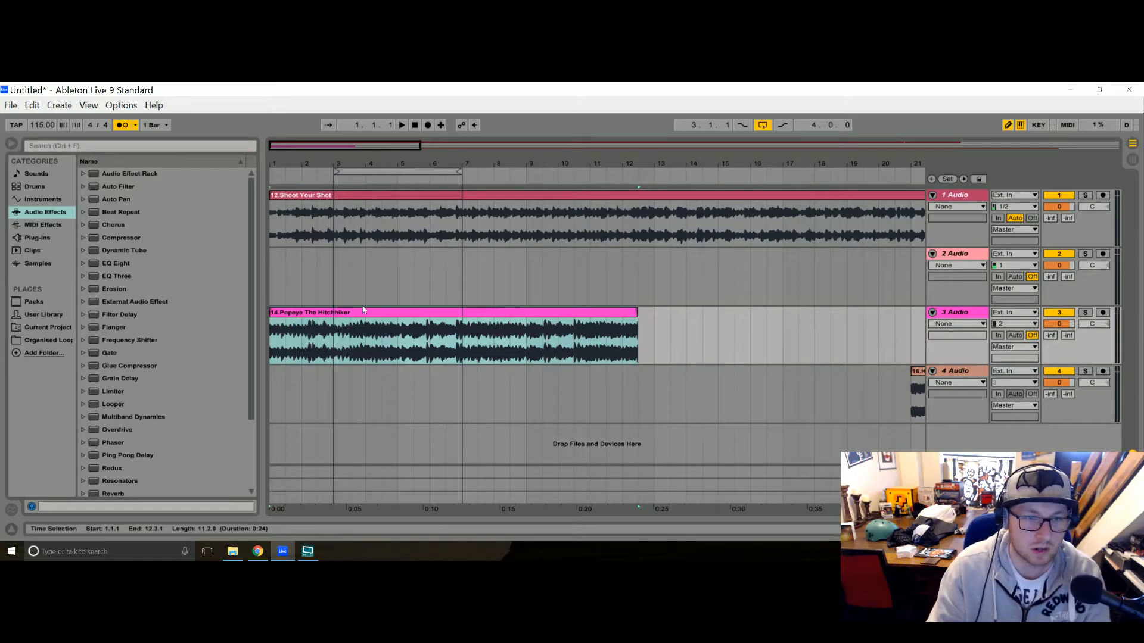
left_click(301, 316)
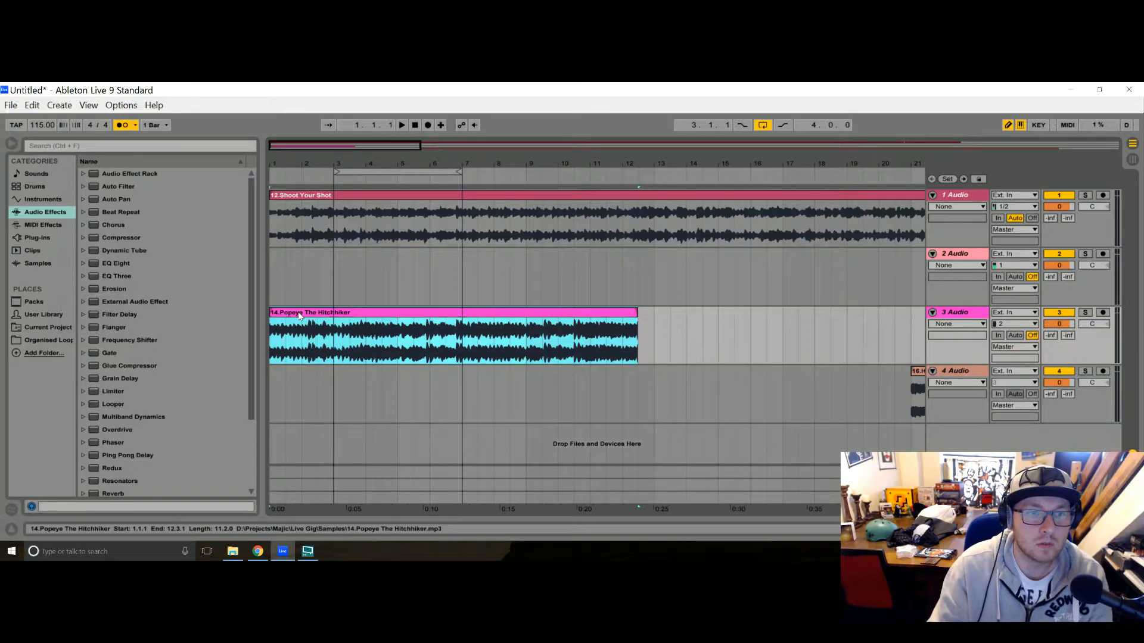
mouse_move(413, 158)
left_mouse_down()
mouse_move(414, 98)
mouse_move(413, 159)
left_mouse_up()
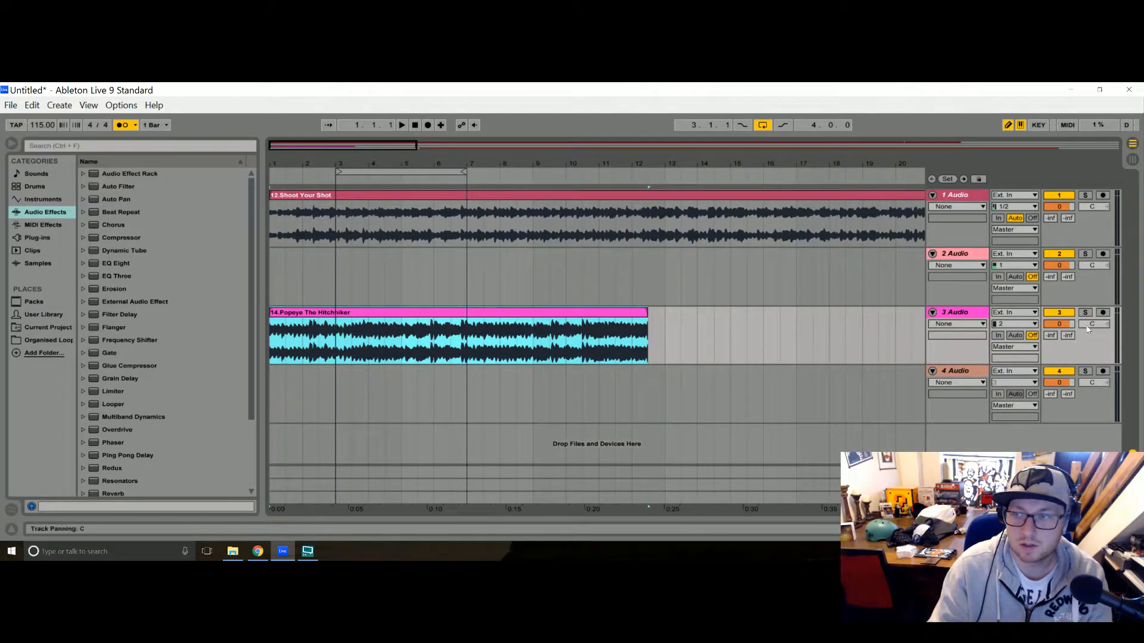
Solo the Popeye The Hitchhiker track, play its clip from the start, and open the clip's sample editor.
left_click(1085, 314)
left_click(294, 314)
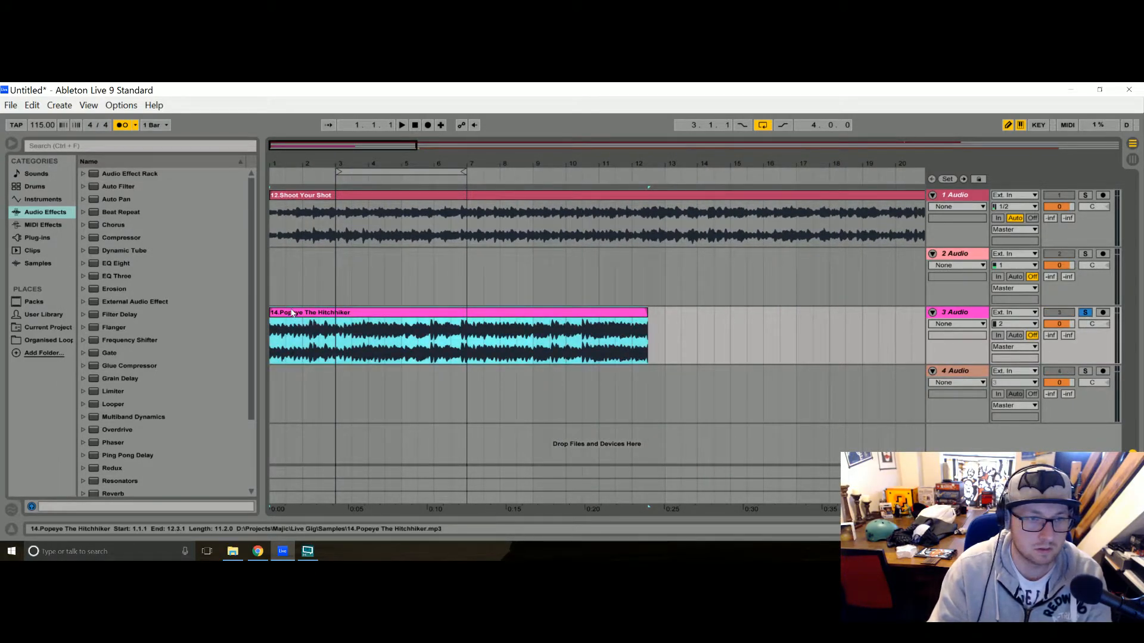
key("space")
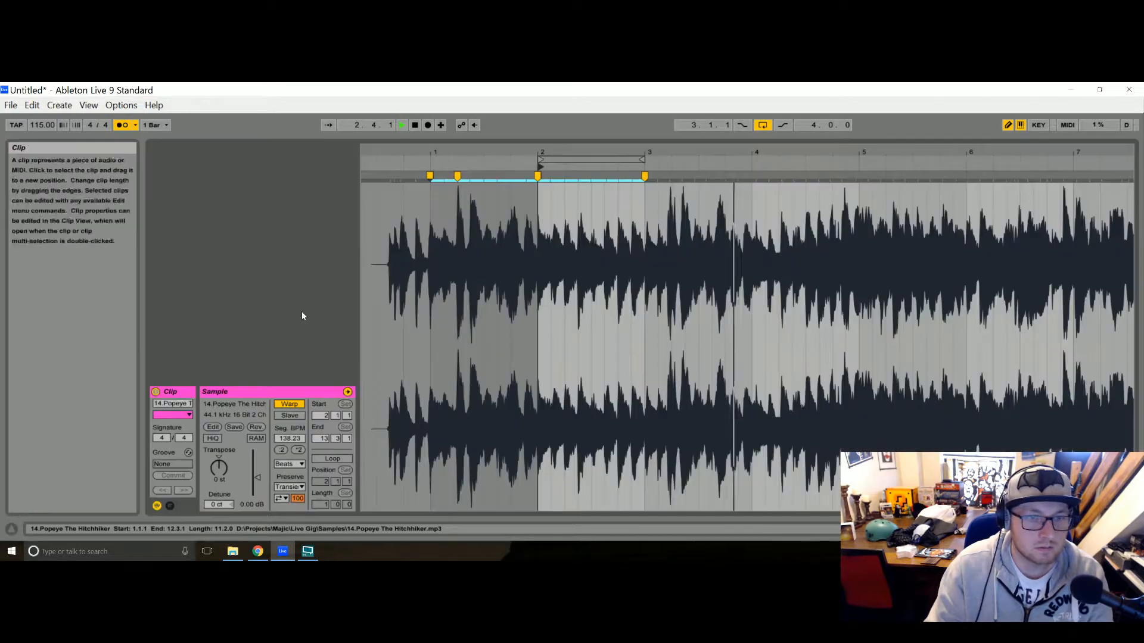
double_click(301, 312)
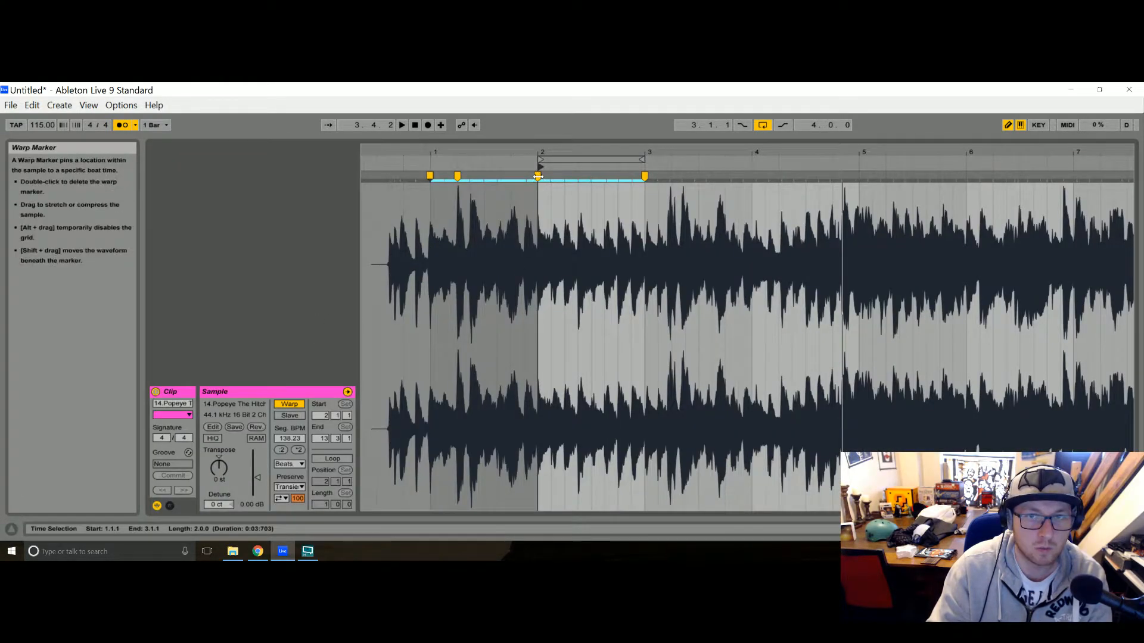
Reset the clip's warp marker at bar 2 and remove the warp marker at bar 3.
double_click(538, 176)
double_click(538, 175)
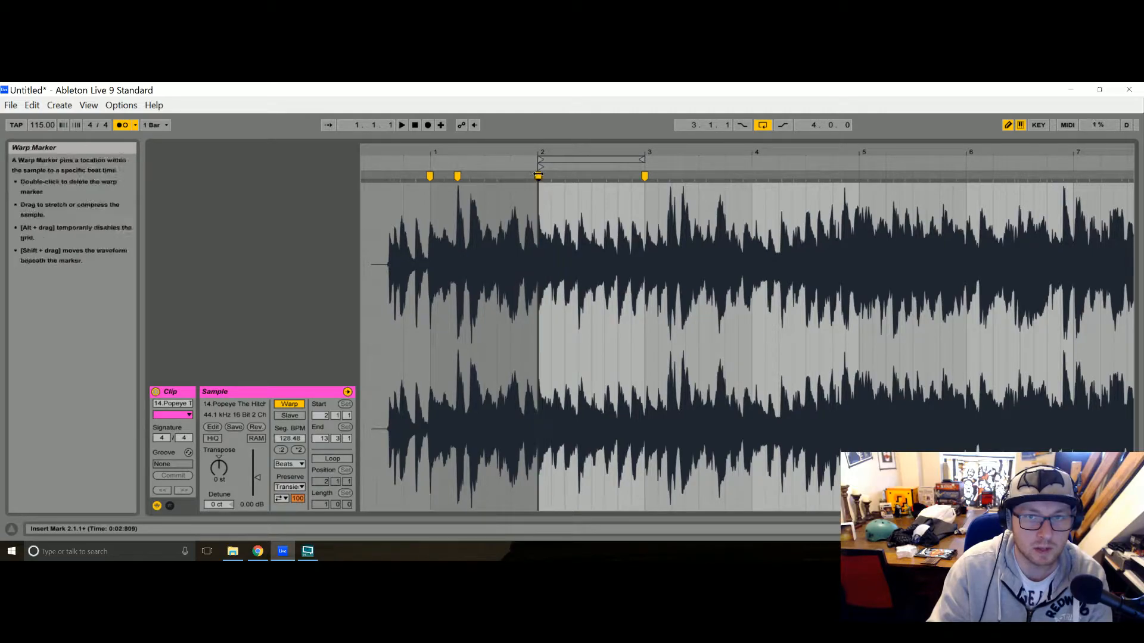
double_click(645, 176)
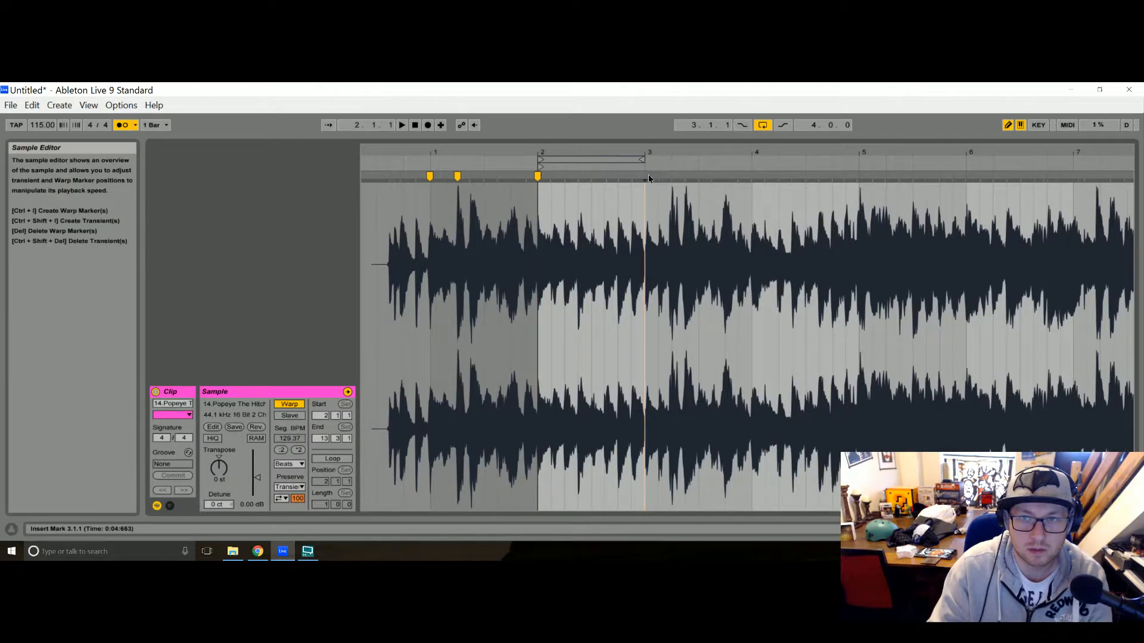
double_click(649, 176)
left_click_drag(654, 153, 654, 226)
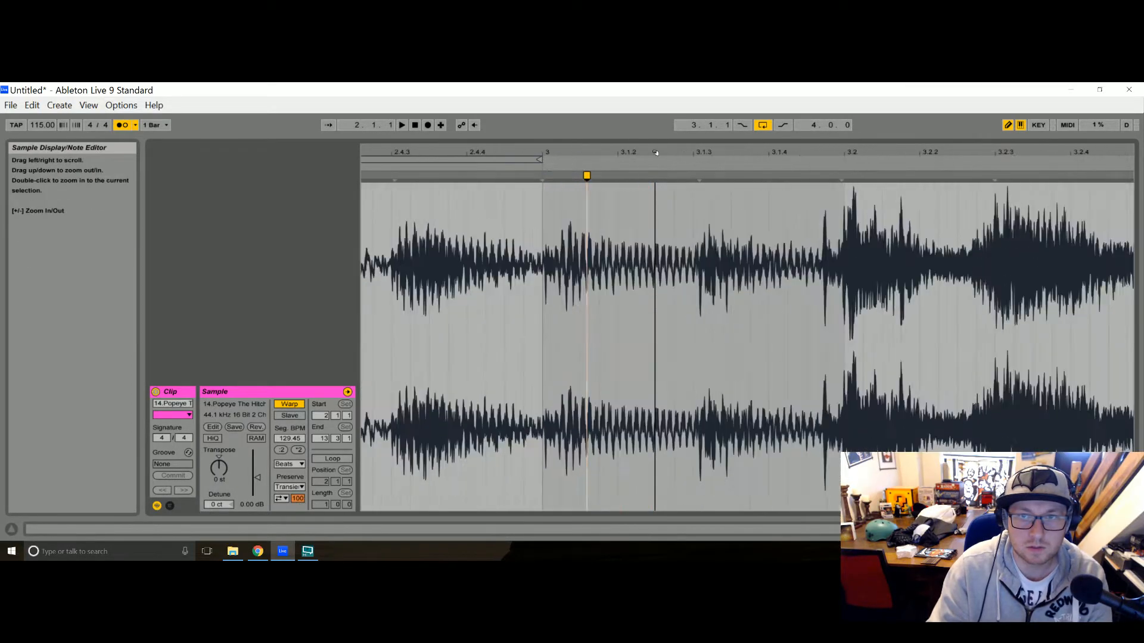
double_click(587, 176)
left_click_drag(559, 154, 563, 113)
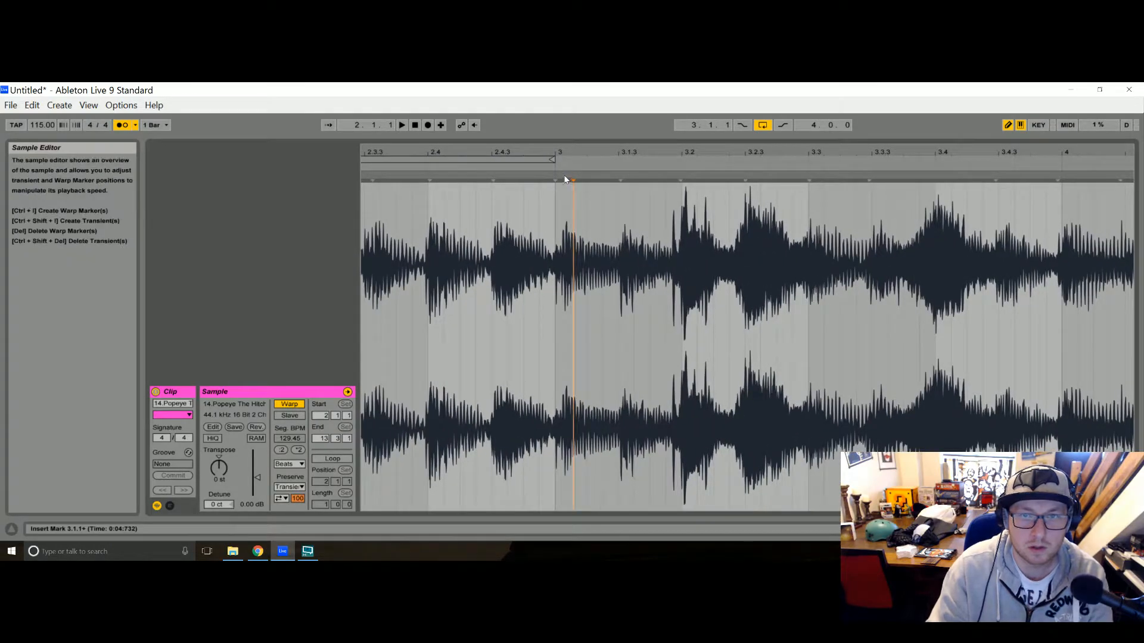
Add a warp marker on the transient near bar 3, align it to the bar line, audition the timing, and return to the arrangement.
double_click(565, 178)
mouse_move(565, 176)
left_mouse_down()
mouse_move(554, 174)
mouse_move(552, 113)
left_mouse_up()
left_click_drag(568, 160, 517, 128)
key("space")
key("space")
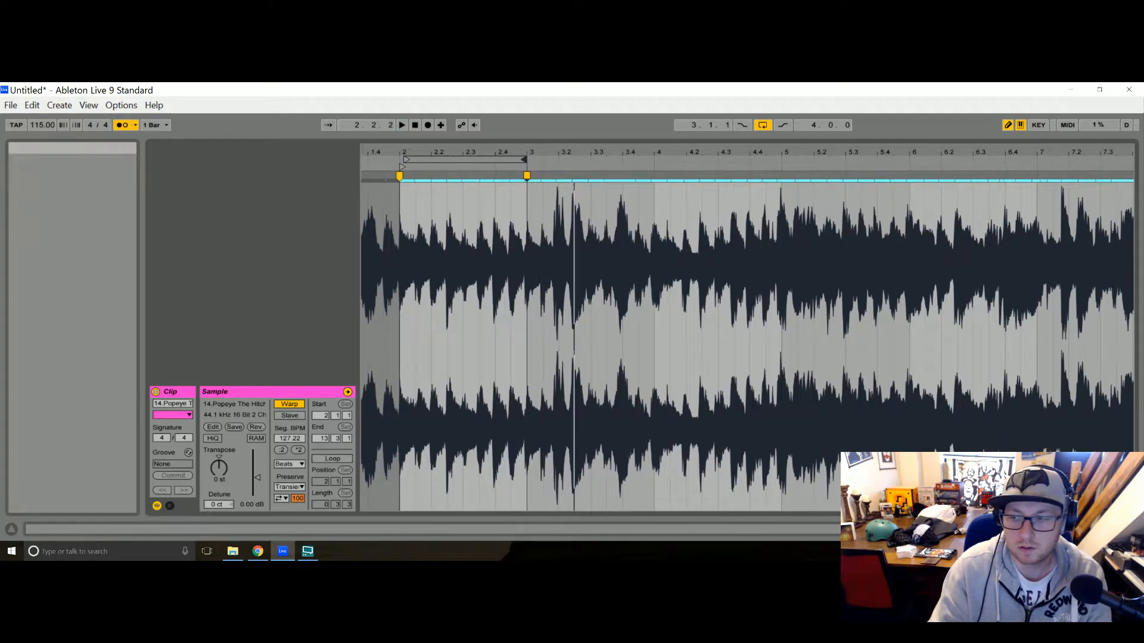
left_click(1133, 529)
Trim the Popeye The Hitchhiker clip's start to bar 2 and delete its audio from bar 3 until just after bar 8.
left_click_drag(298, 160, 339, 163)
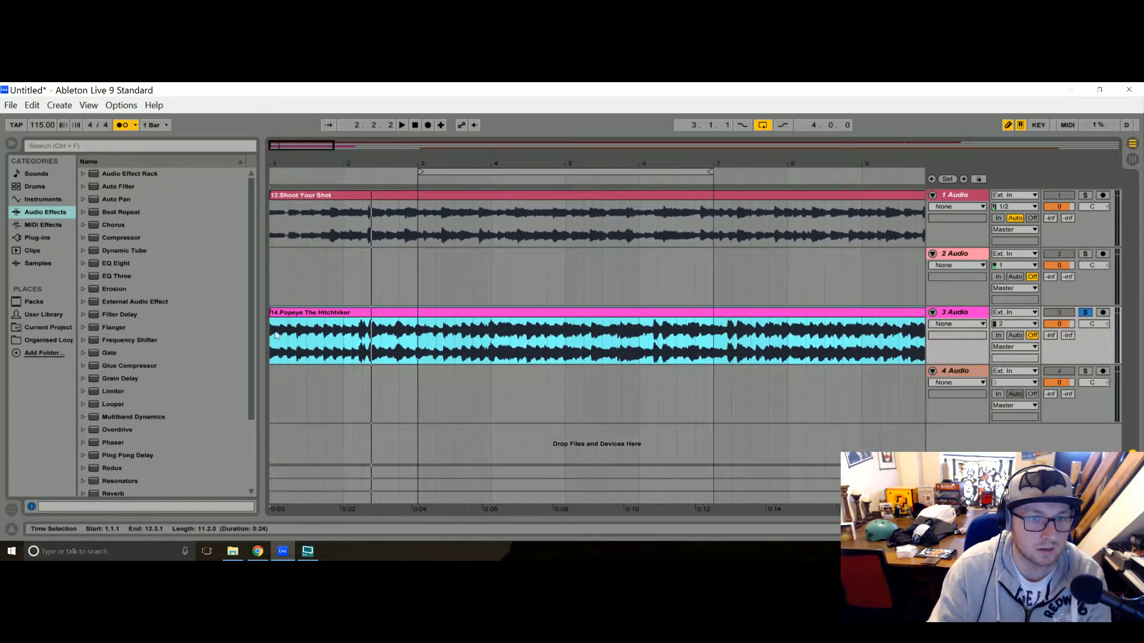
left_click_drag(272, 312, 344, 312)
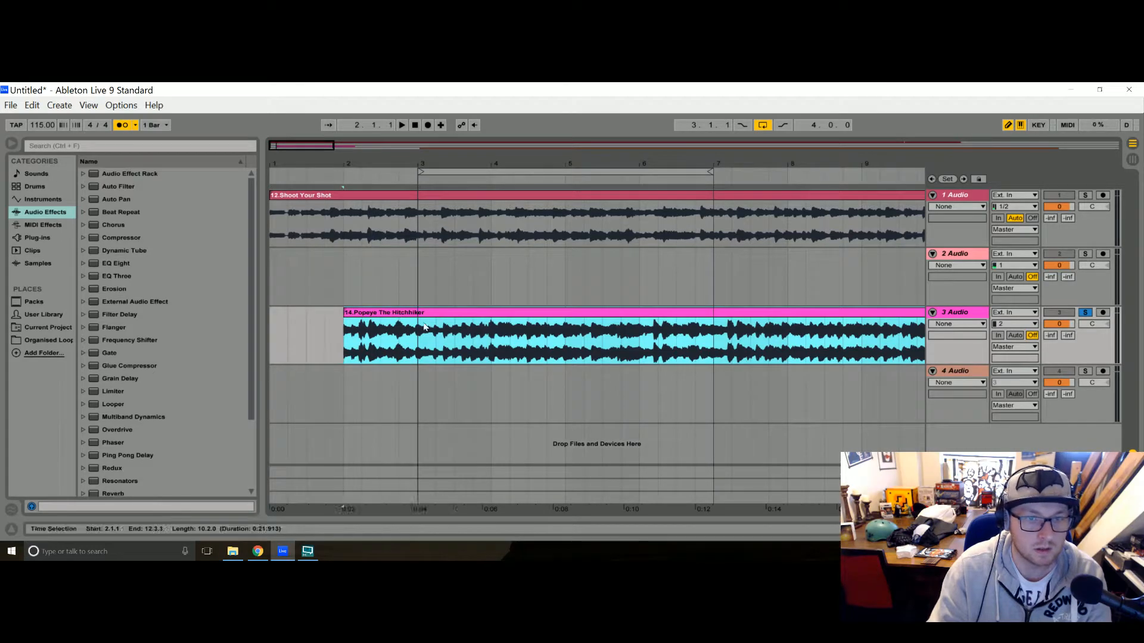
left_click_drag(424, 327, 806, 326)
key("Delete")
double_click(367, 313)
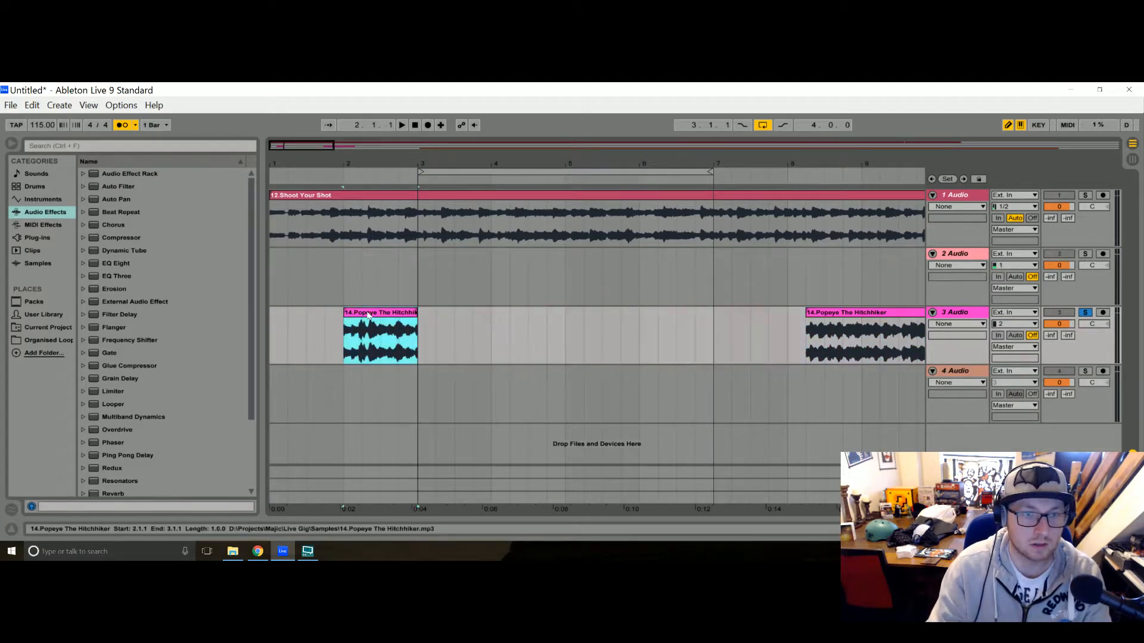
left_click(1133, 529)
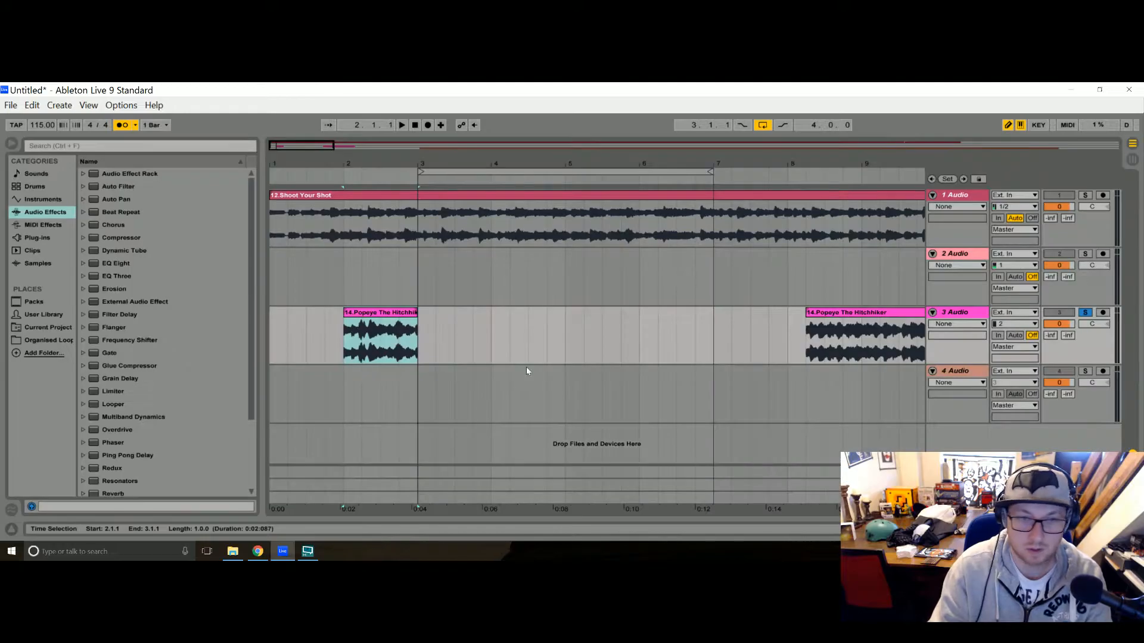
Move the one-bar Popeye clip to bar 1, duplicate it five times up to bar 7, and play the loop from bar 3.
left_click_drag(370, 315, 293, 320)
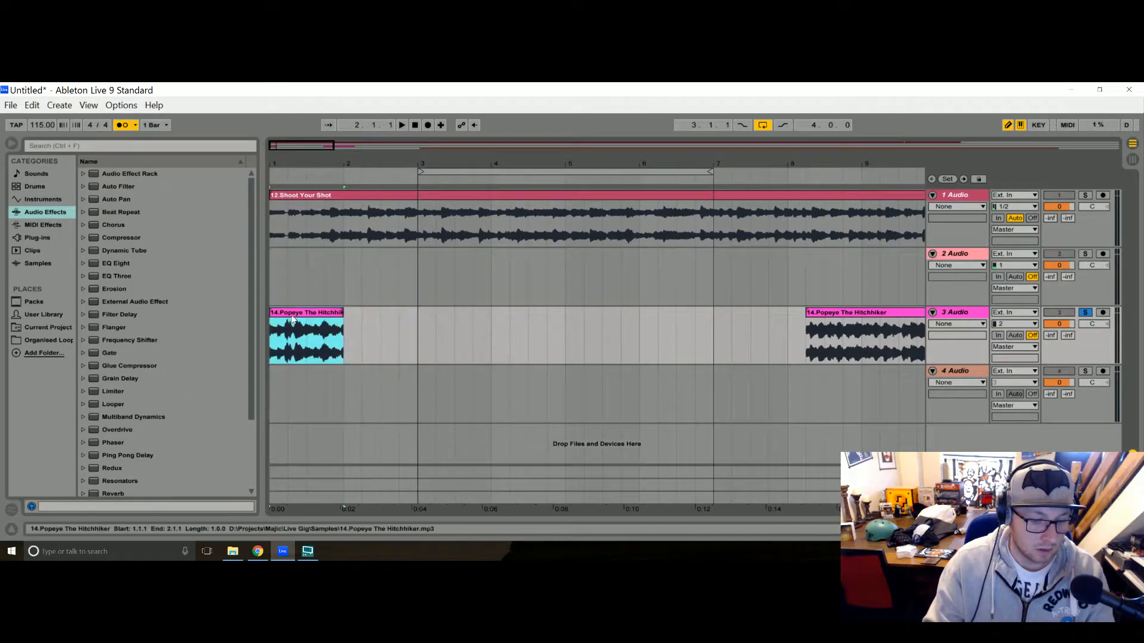
key("ctrl+d")
key("ctrl+d")
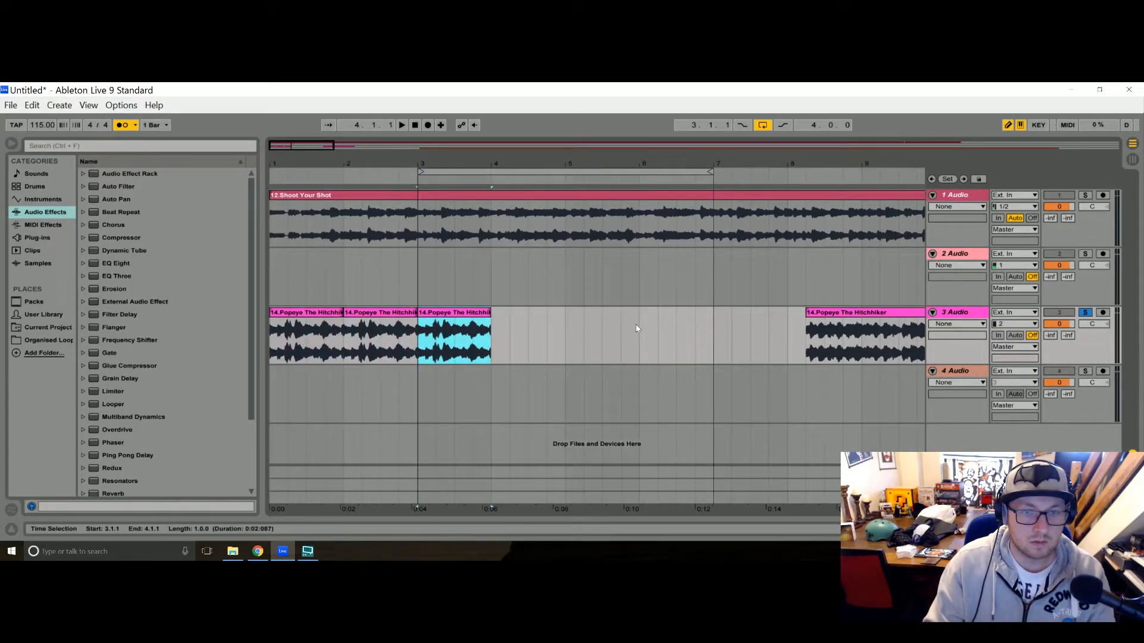
key("ctrl+d")
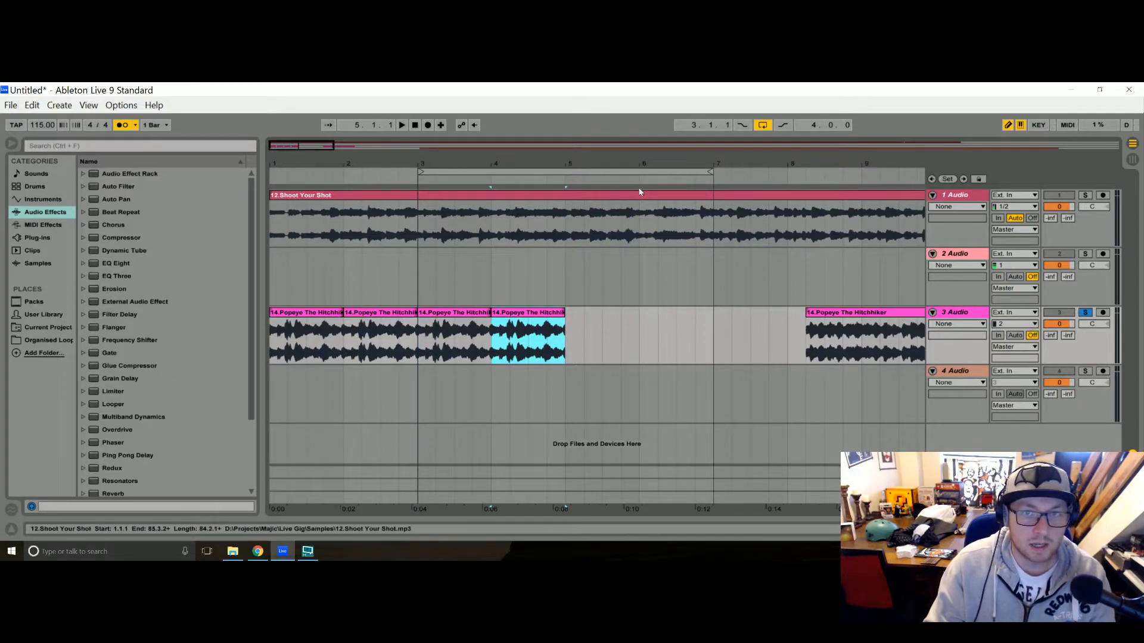
key("ctrl+d")
key("ctrl+d")
left_click(674, 173)
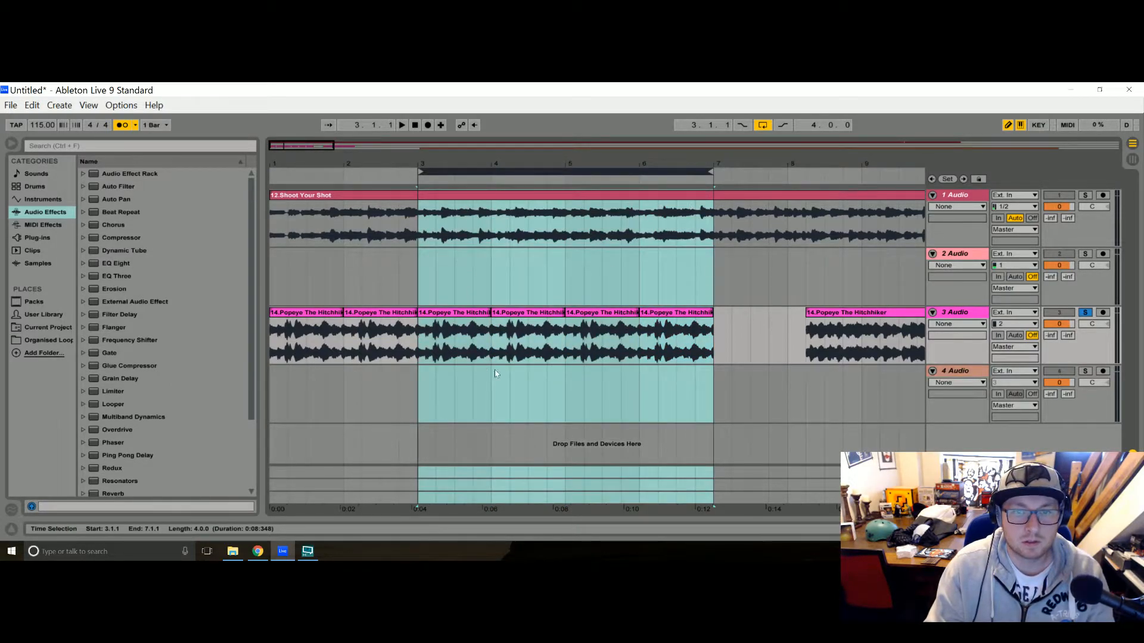
key("space")
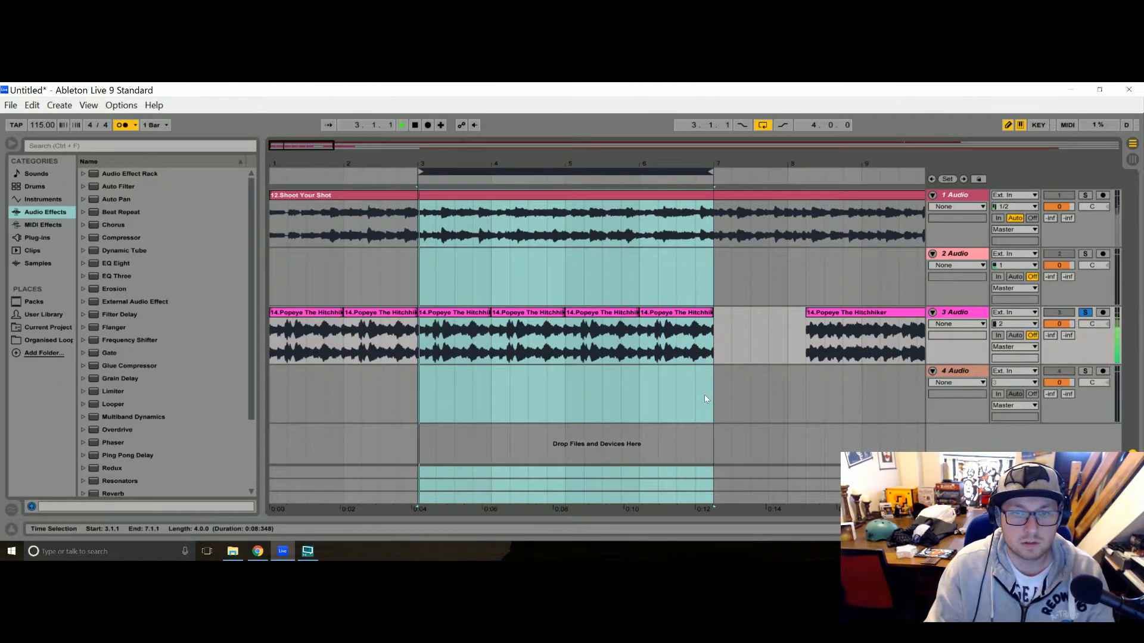
Play the first one-bar Popeye clip and check its start position in the sample editor.
left_click(325, 316)
key("space")
key("space")
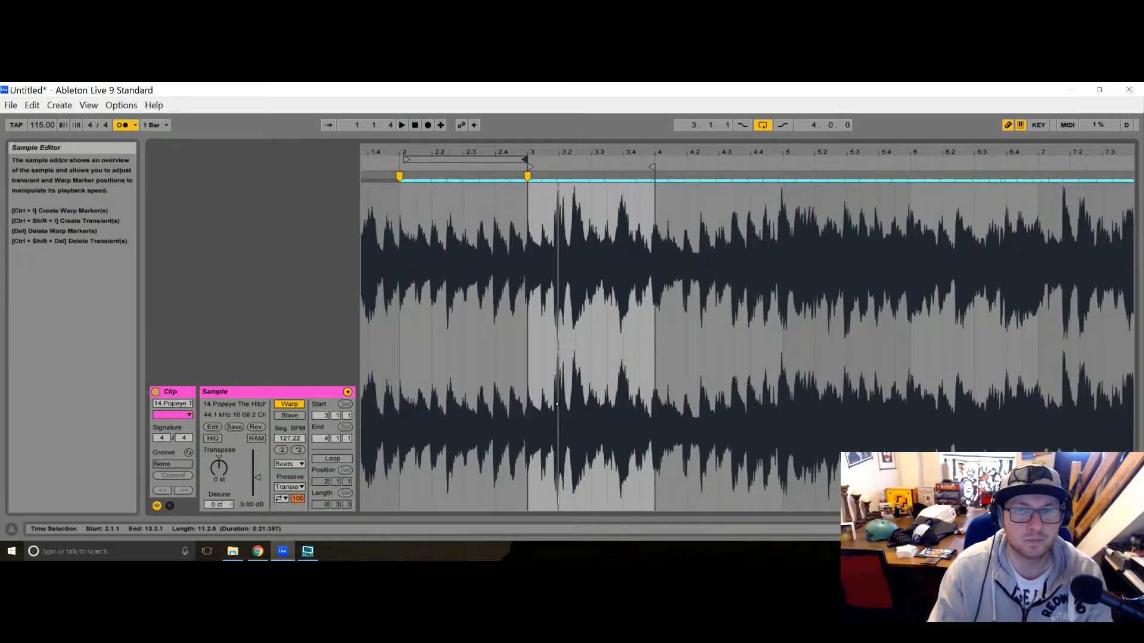
left_click_drag(507, 166, 533, 168)
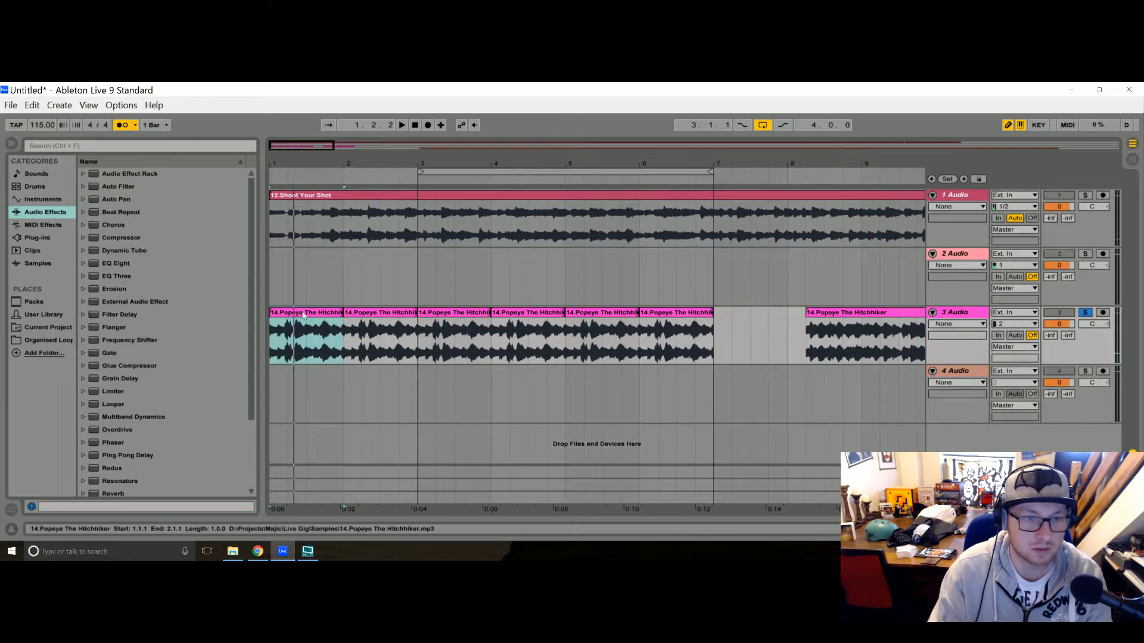
Delete the first Popeye clip, extend the second one back to bar 1, and trim its end to bar 2.
left_click(383, 316)
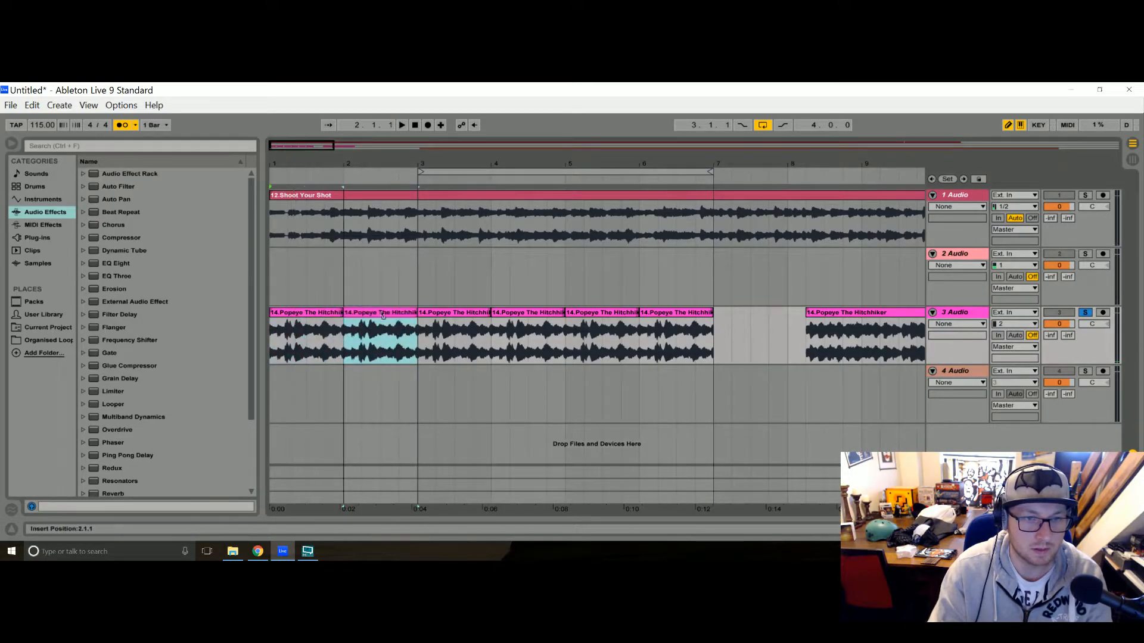
left_click(335, 316)
key("Delete")
left_click_drag(345, 314, 271, 314)
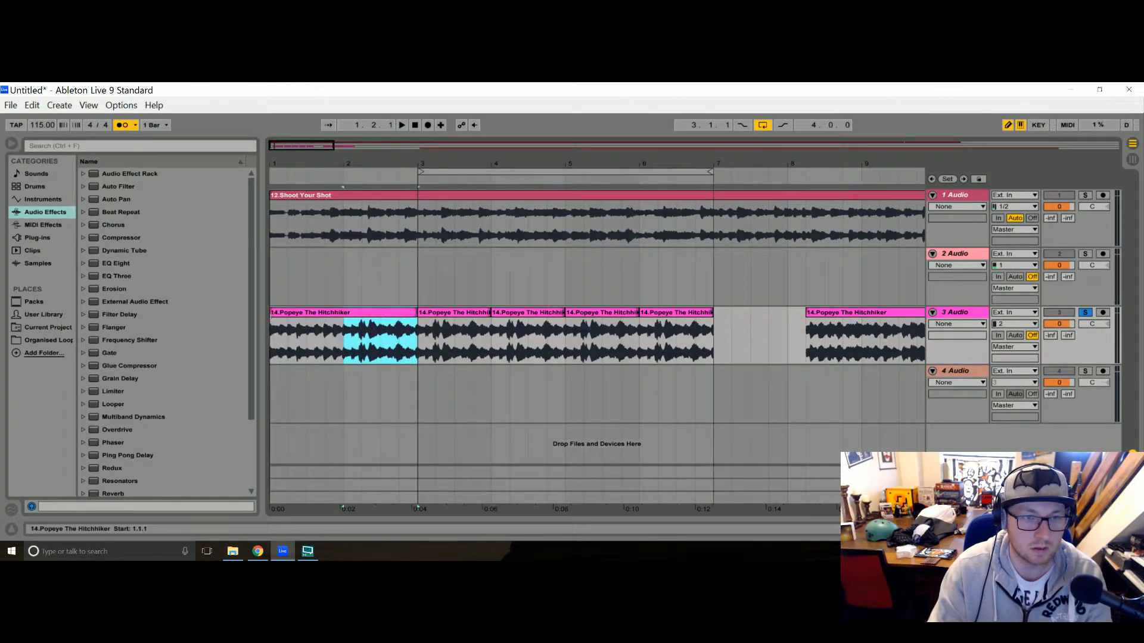
left_click_drag(416, 313, 344, 314)
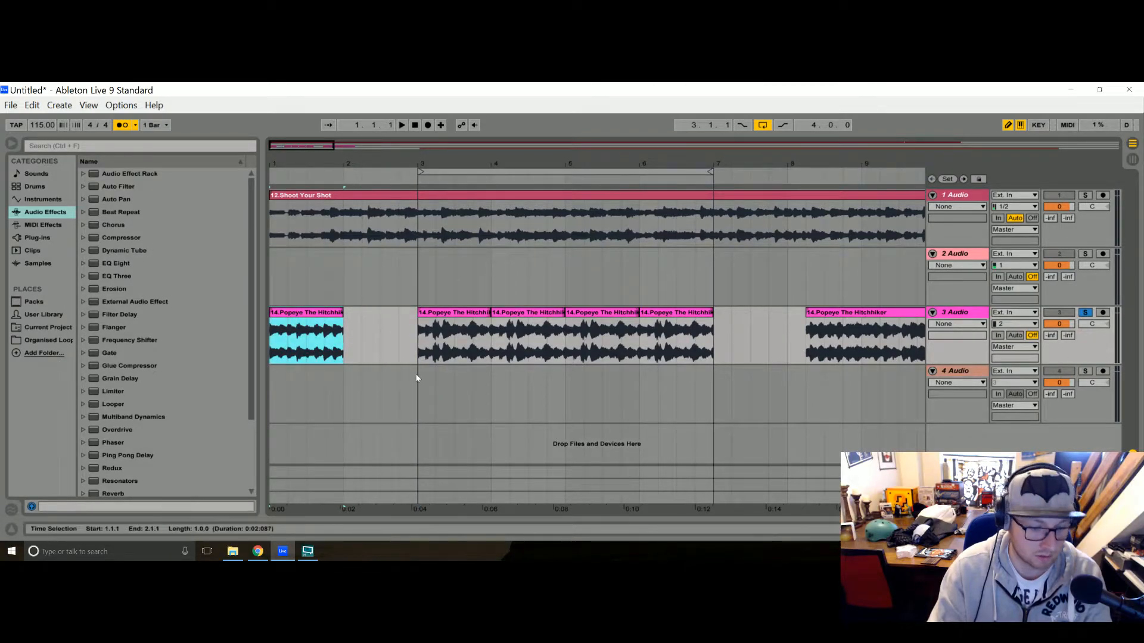
Duplicate the corrected one-bar Popeye clip five times, replacing the existing copies up to bar 7.
key("ctrl+d")
key("ctrl+d")
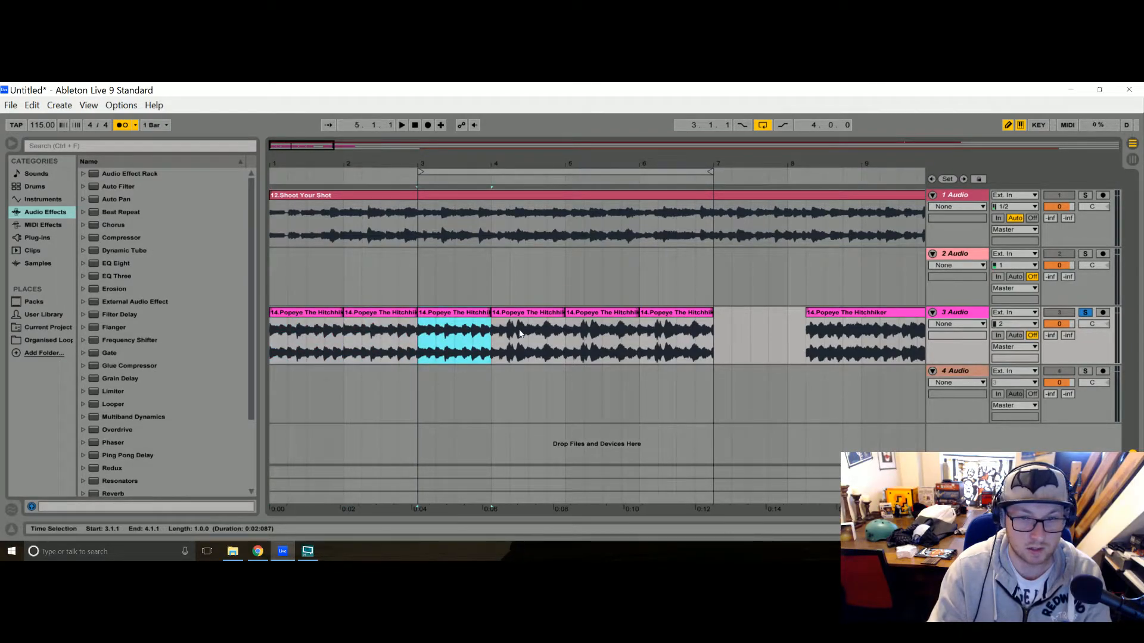
key("ctrl+d")
key("ctrl+d")
key("ctrl+d")
Play the Popeye loop from bar 3 with the metronome turned off, stop playback, and select the clip at bar 4.
left_click(462, 322)
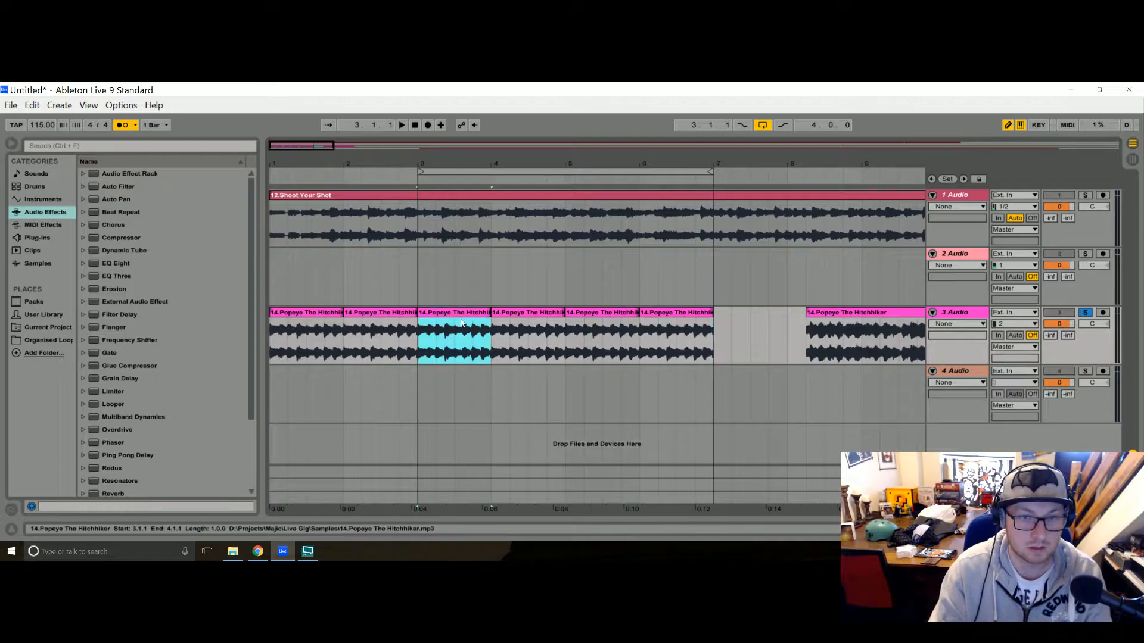
key("space")
left_click(128, 125)
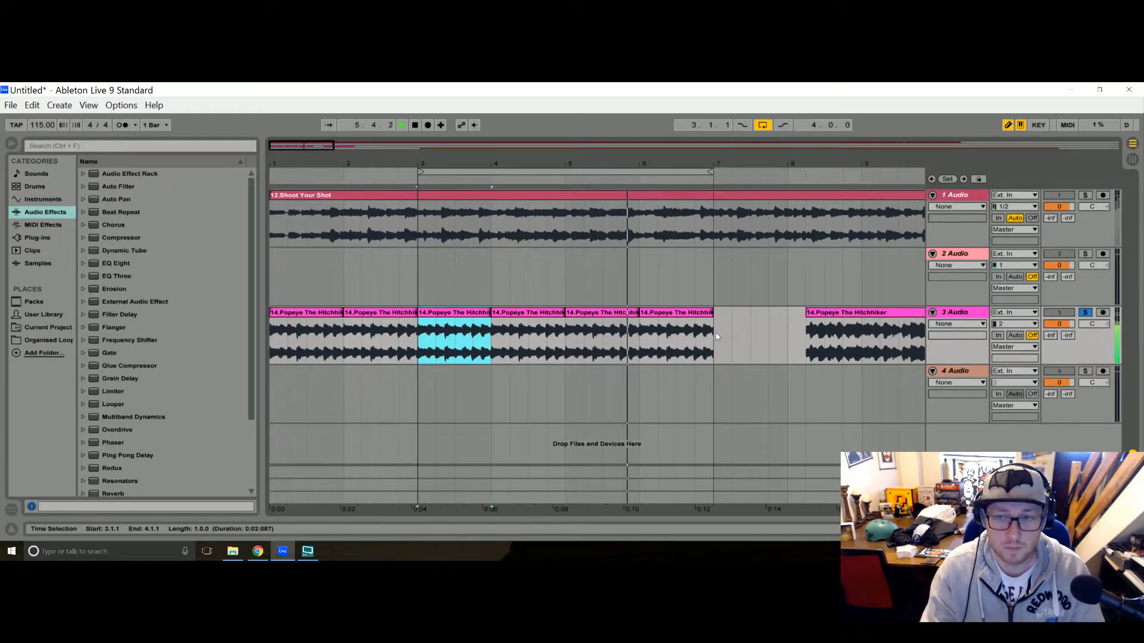
left_click_drag(717, 337, 420, 336)
key("space")
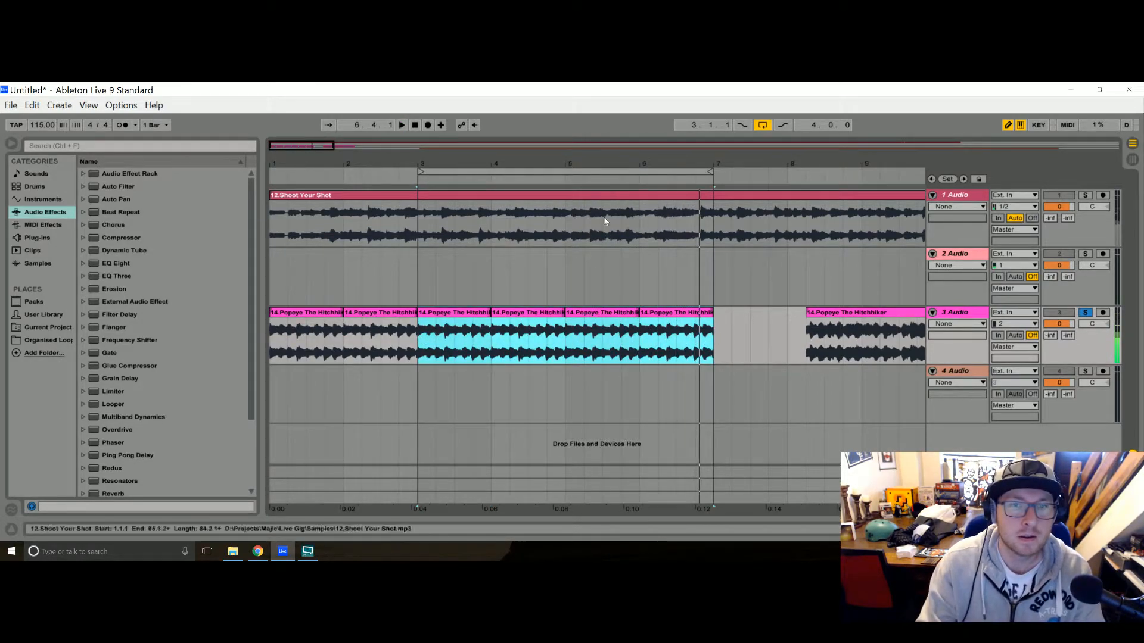
left_click(312, 557)
left_click(494, 322)
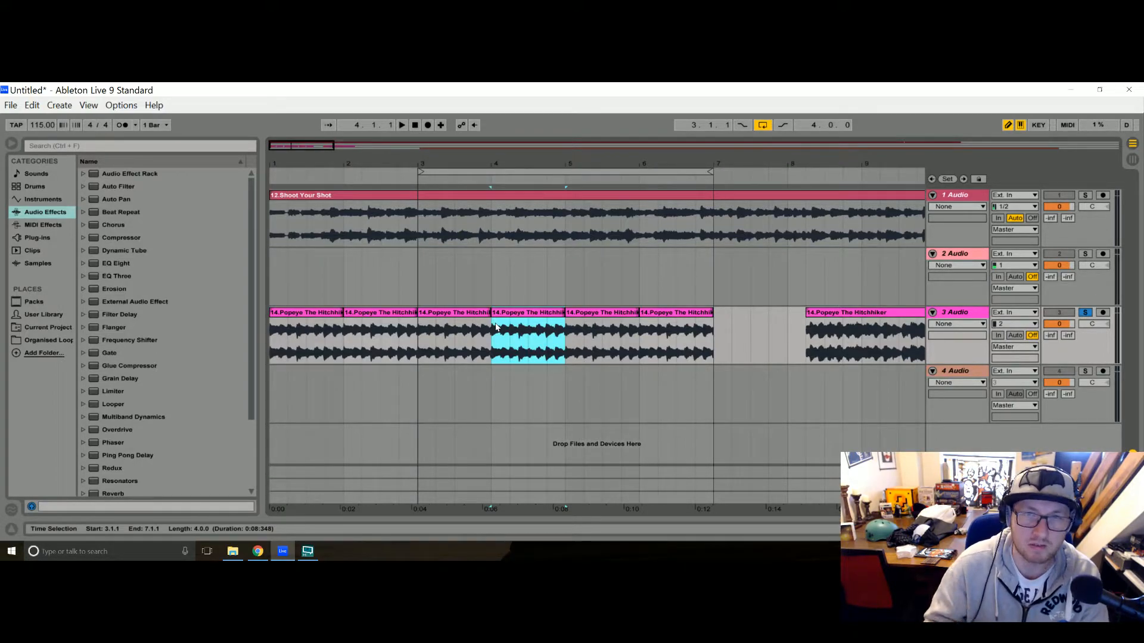
Play the loop from bar 4, and set the bar 3 Popeye clip's warp mode to Complex Pro with formants at 85.94.
key("space")
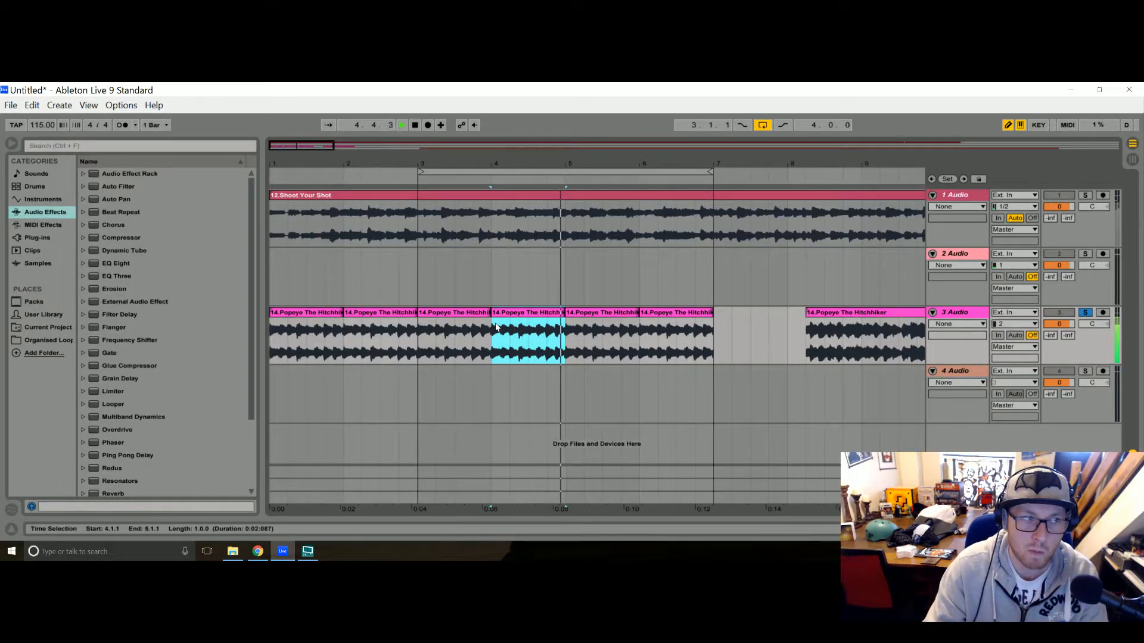
key("space")
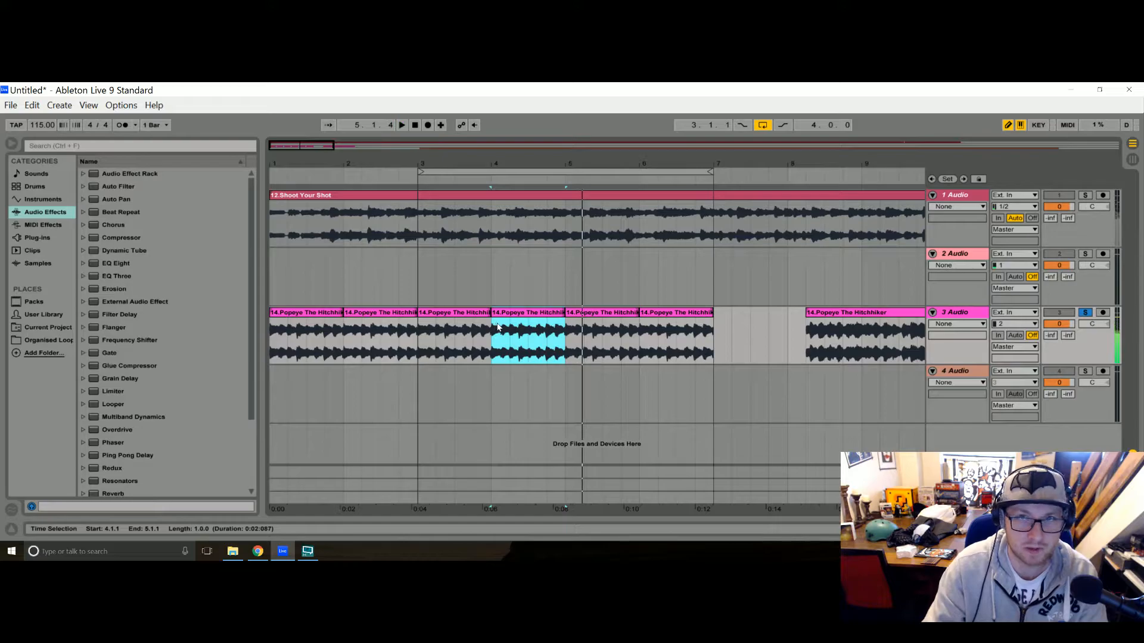
double_click(436, 309)
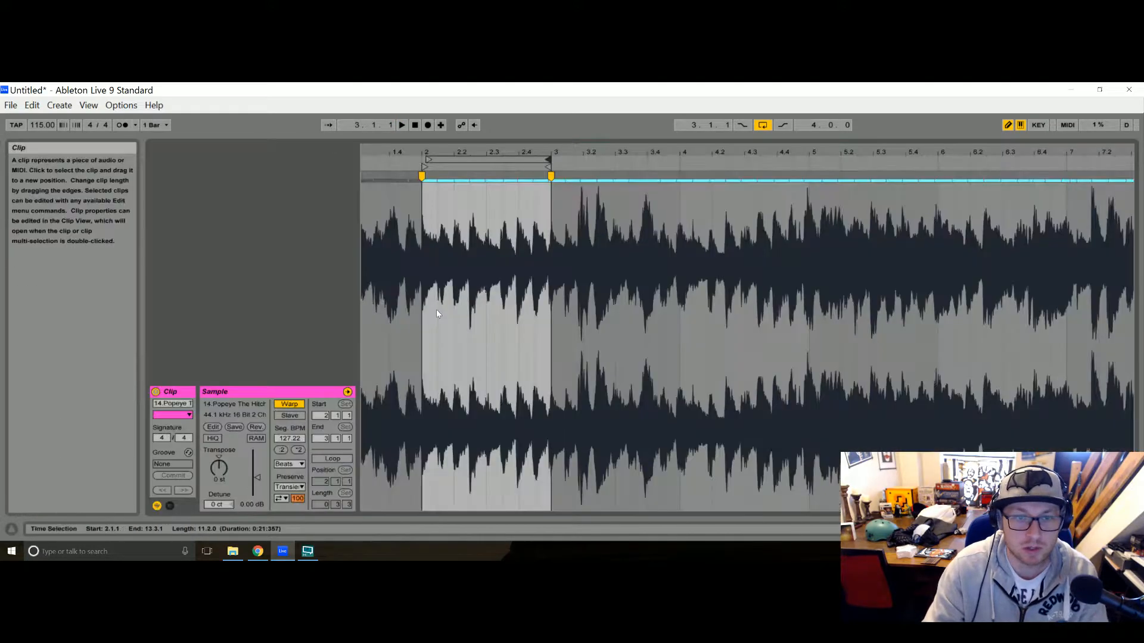
left_click(282, 466)
left_click(305, 527)
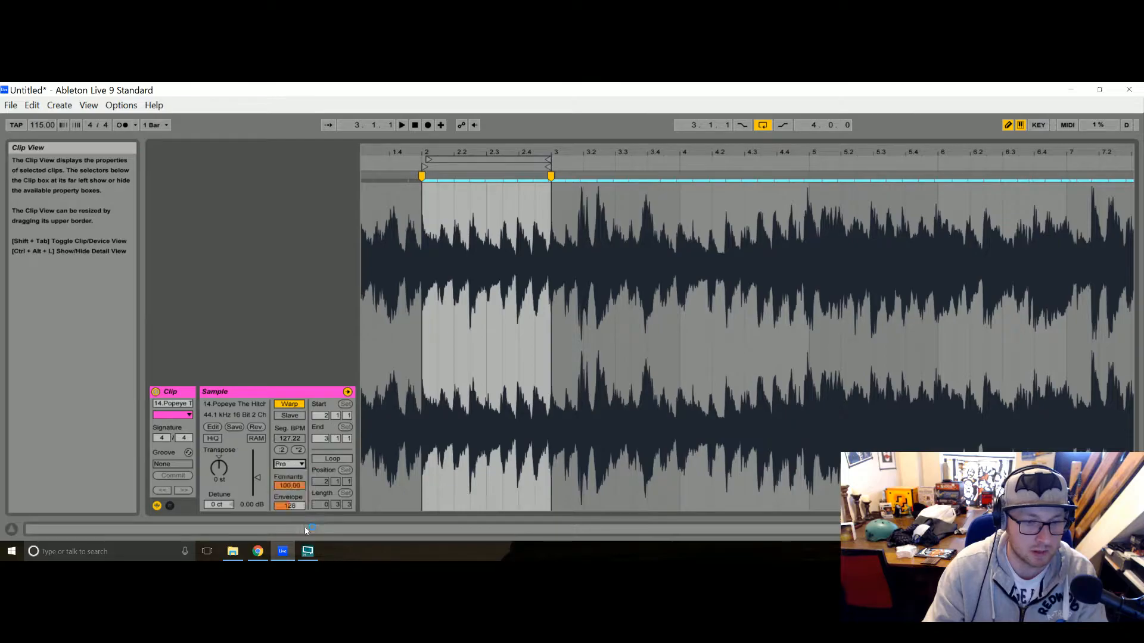
left_click_drag(290, 486, 290, 515)
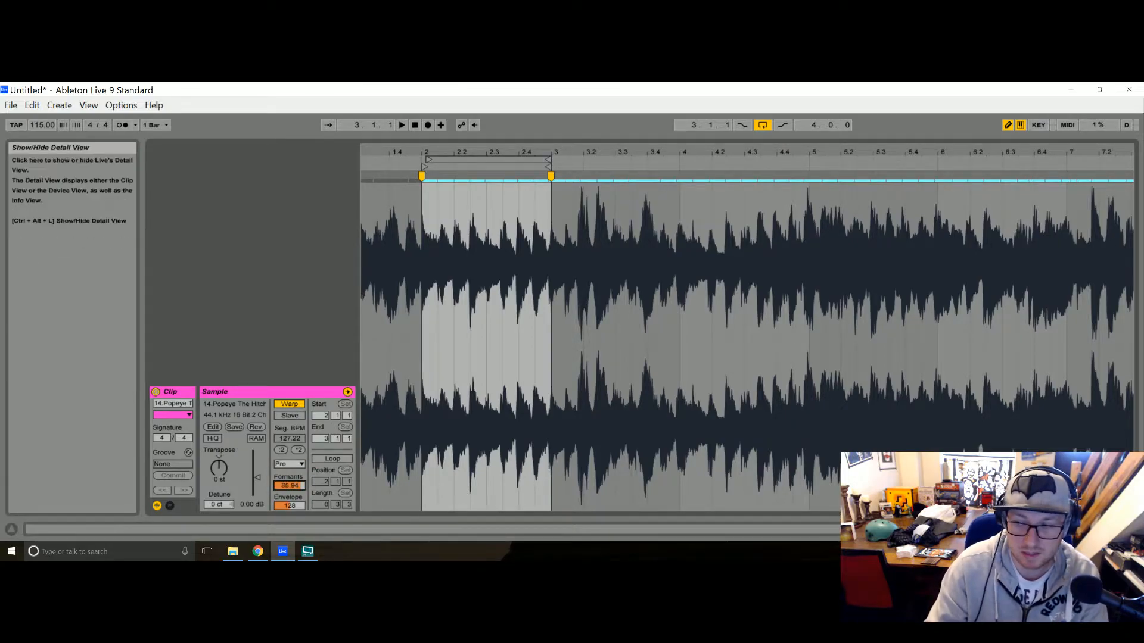
left_click(1132, 529)
Duplicate the re-warped Popeye clip at bar 3 three times, replacing the copies up to bar 7.
left_click(452, 313)
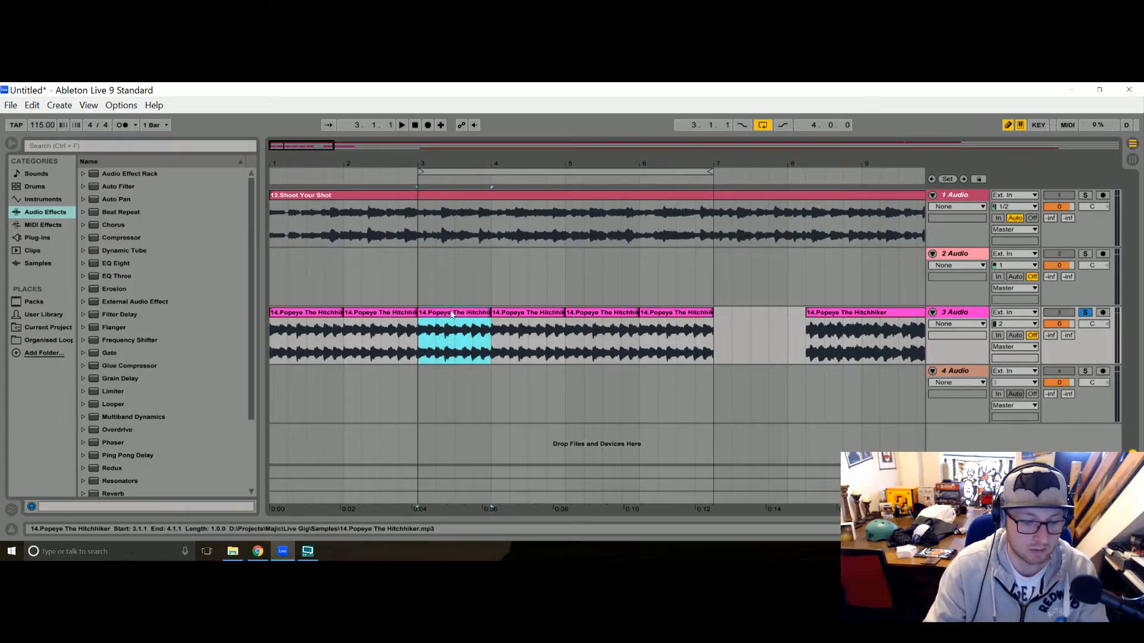
key("ctrl+d")
key("ctrl+d")
key("ctrl+d")
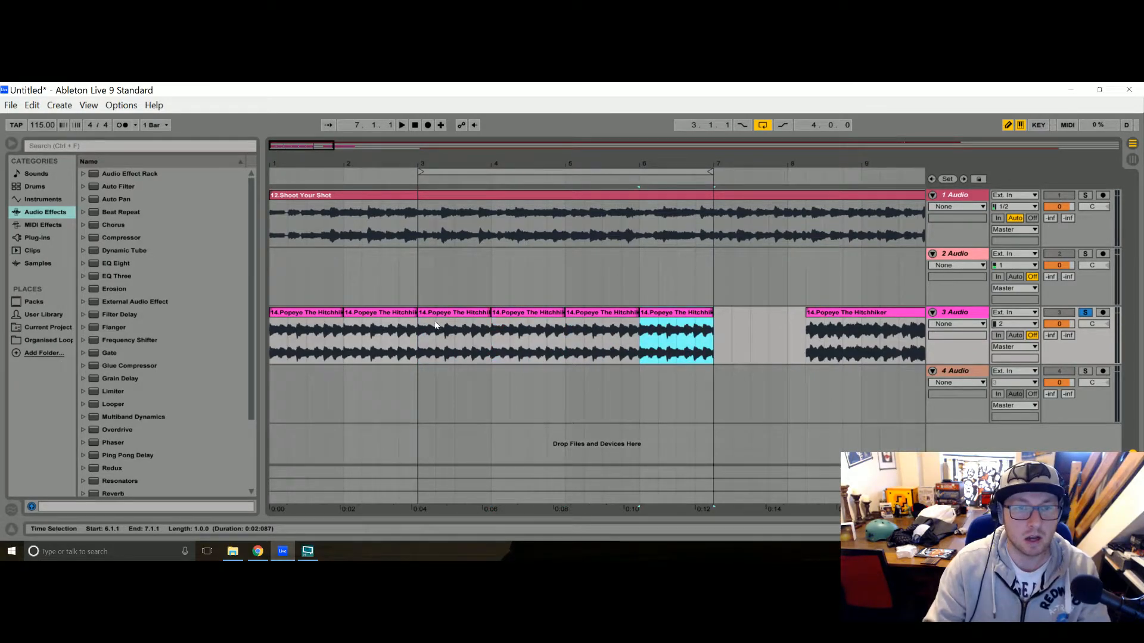
Try transposing the bar 3 Popeye clip by 20 and by 6 semitones and listen to the effect.
double_click(467, 316)
key("space")
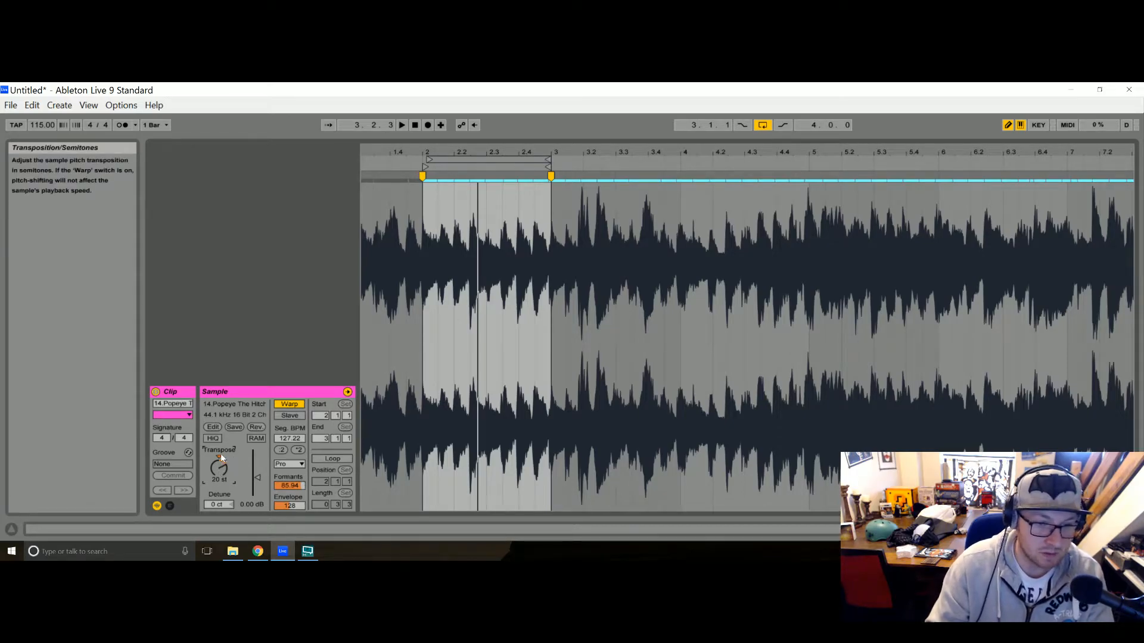
key("Tab")
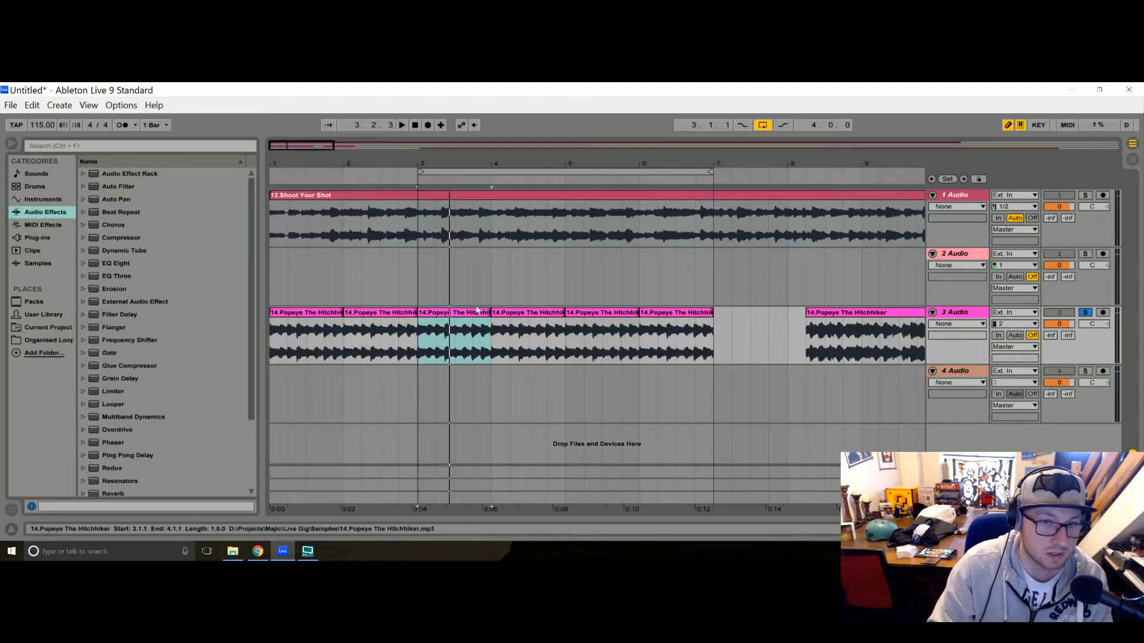
key("space")
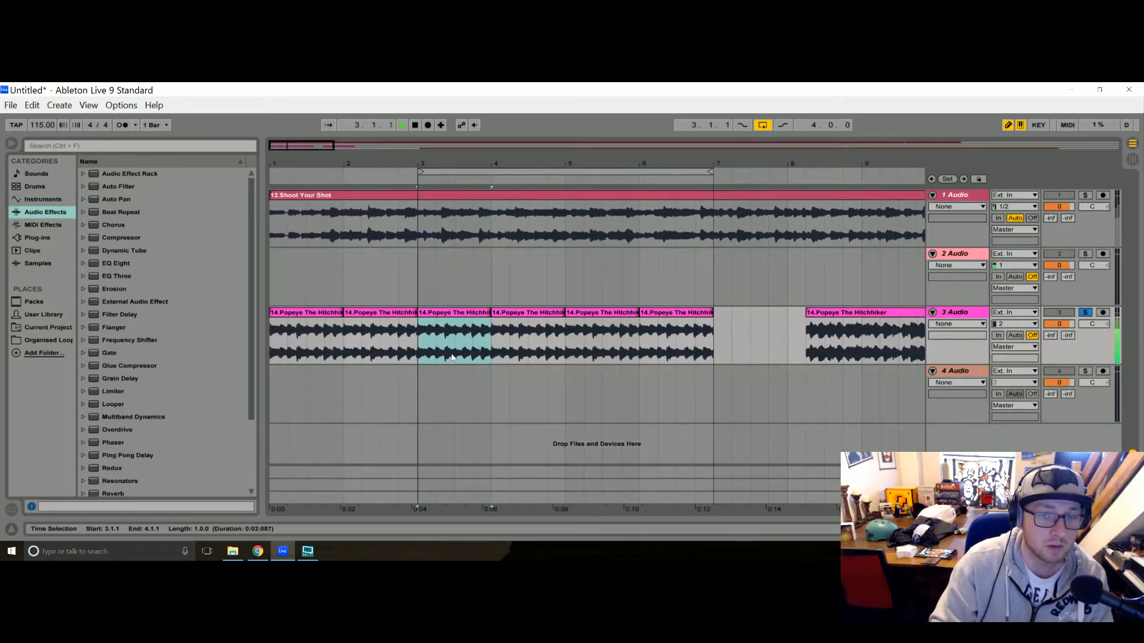
double_click(452, 357)
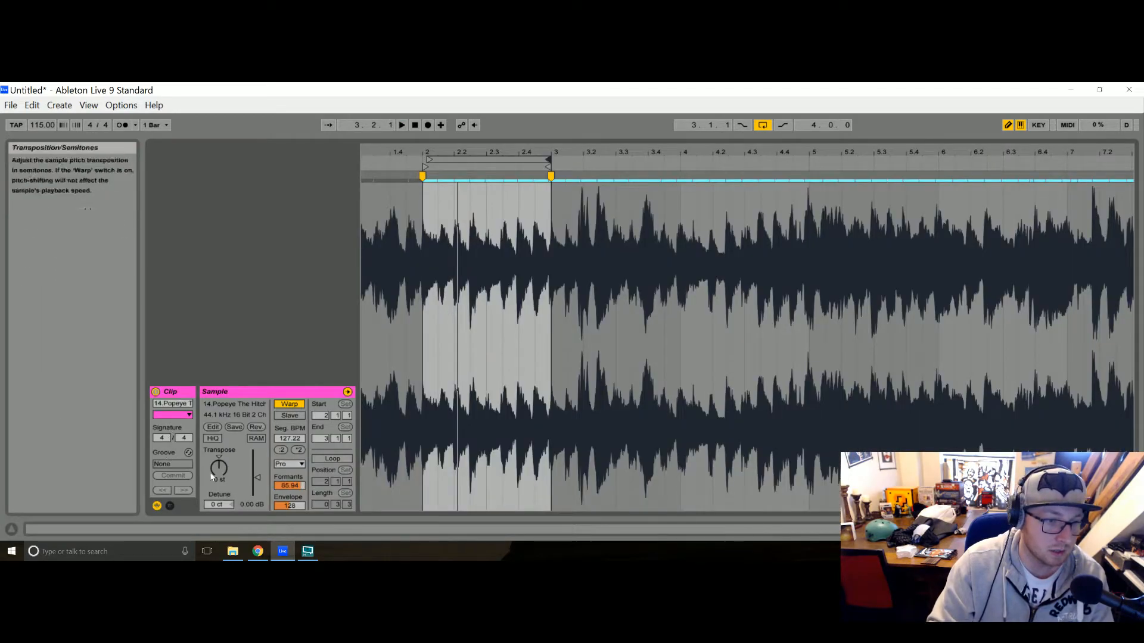
key("space")
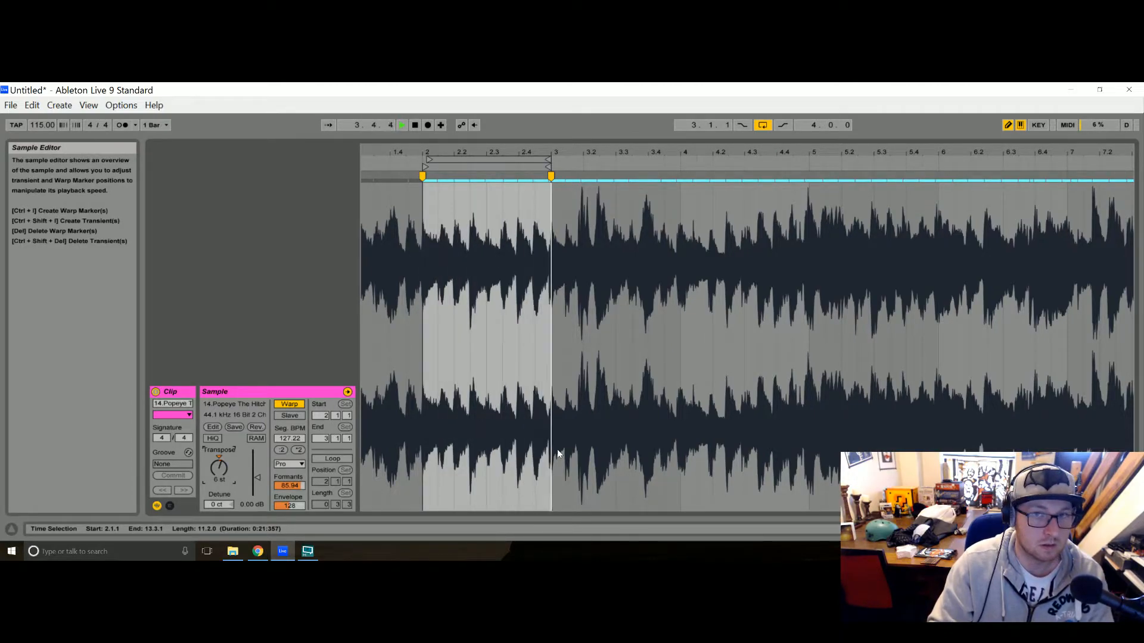
key("space")
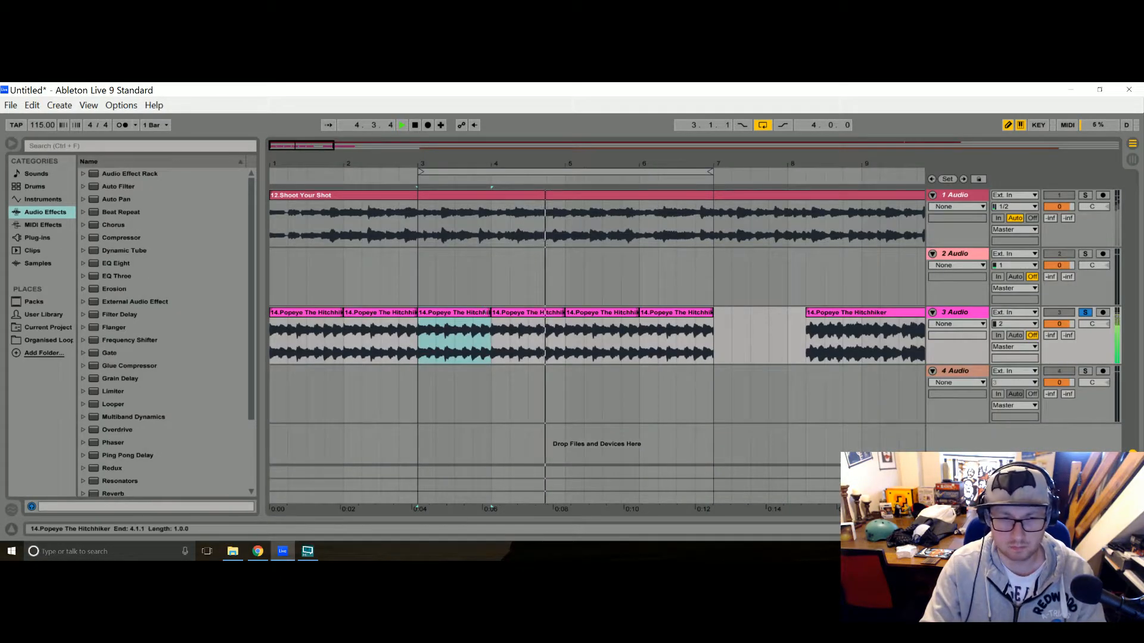
Overwrite the Popeye clips at bars 4, 5 and 6 with copies of the bar 3 clip.
left_click(475, 315)
key("ctrl+d")
key("ctrl+d")
key("ctrl+d")
In the bar 3 Popeye clip, warp the transient just before the clip's end onto 3.1.1 and play it back.
left_click(474, 322)
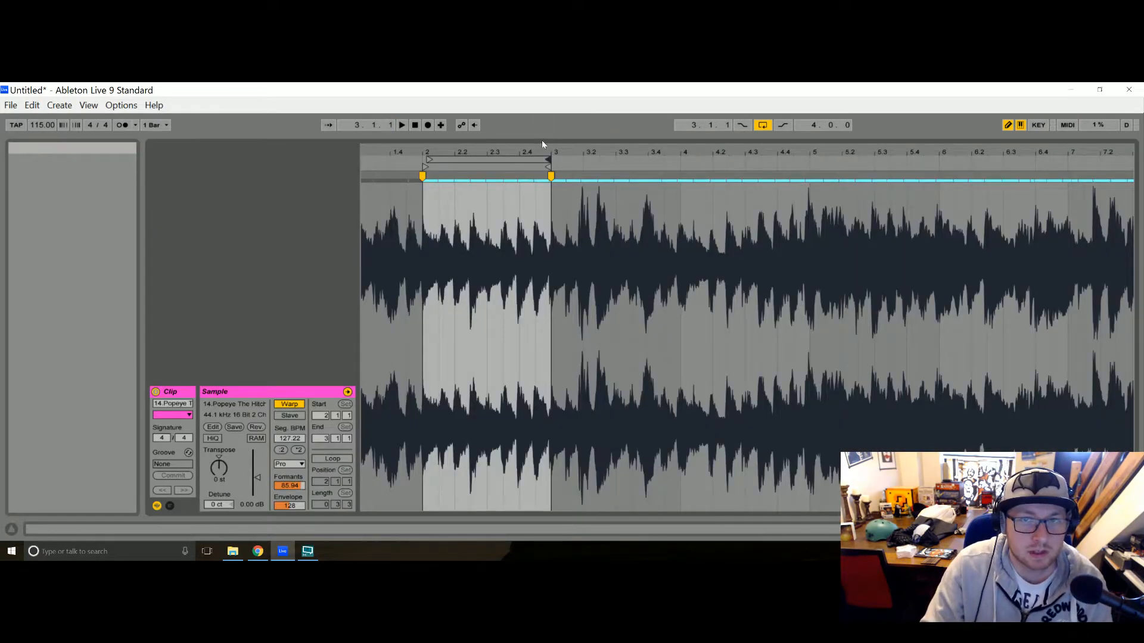
left_click_drag(547, 152, 606, 181)
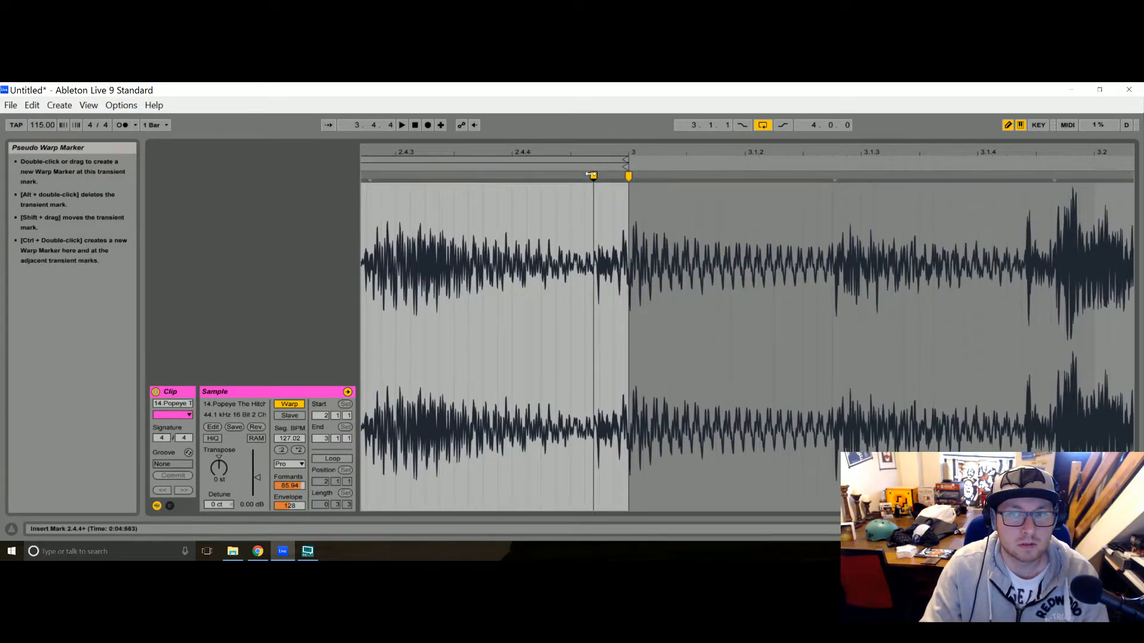
left_click_drag(592, 175, 631, 176)
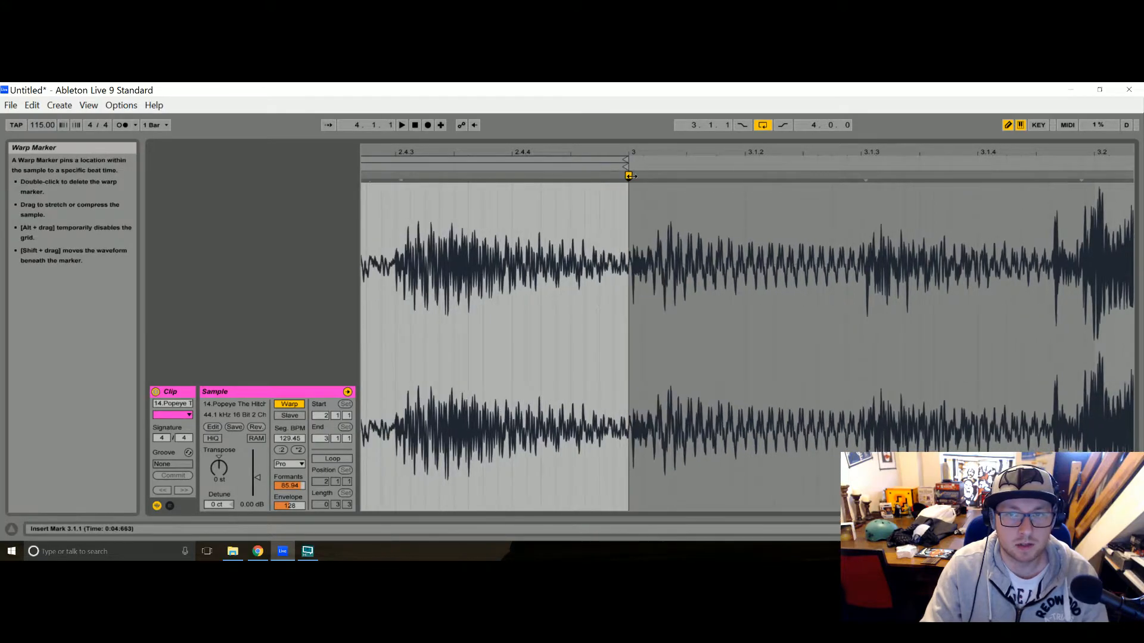
key("space")
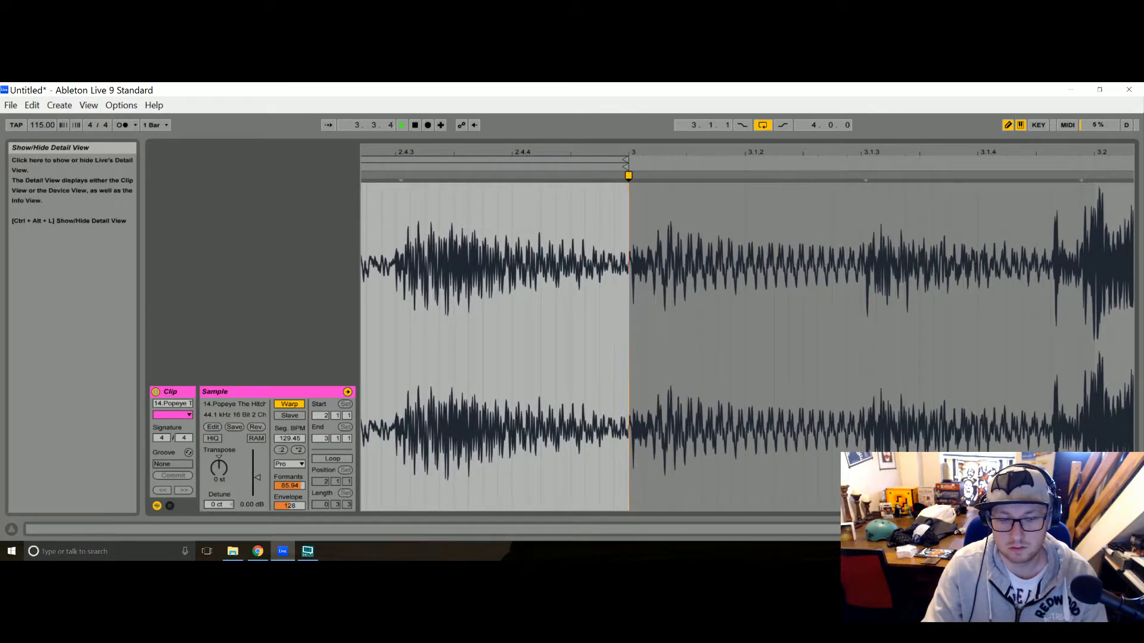
left_click(1132, 529)
key("space")
Duplicate the bar 3 Popeye clip with its corrected end three times so the copies fill up to bar 7.
left_click(436, 313)
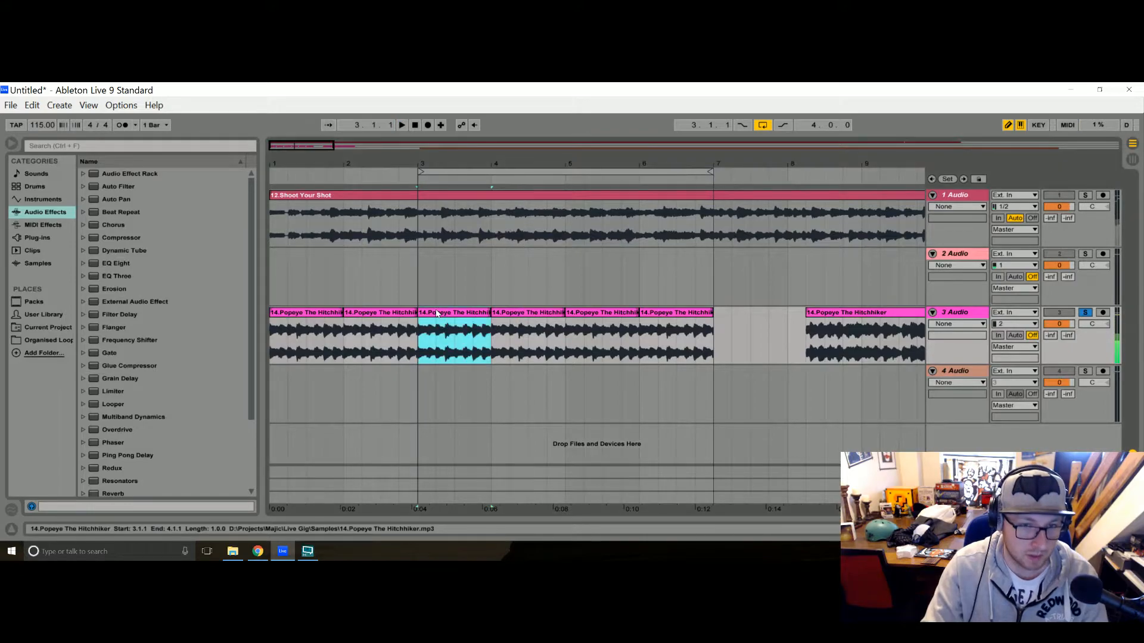
key("ctrl+d")
key("ctrl+d")
key("ctrl+d")
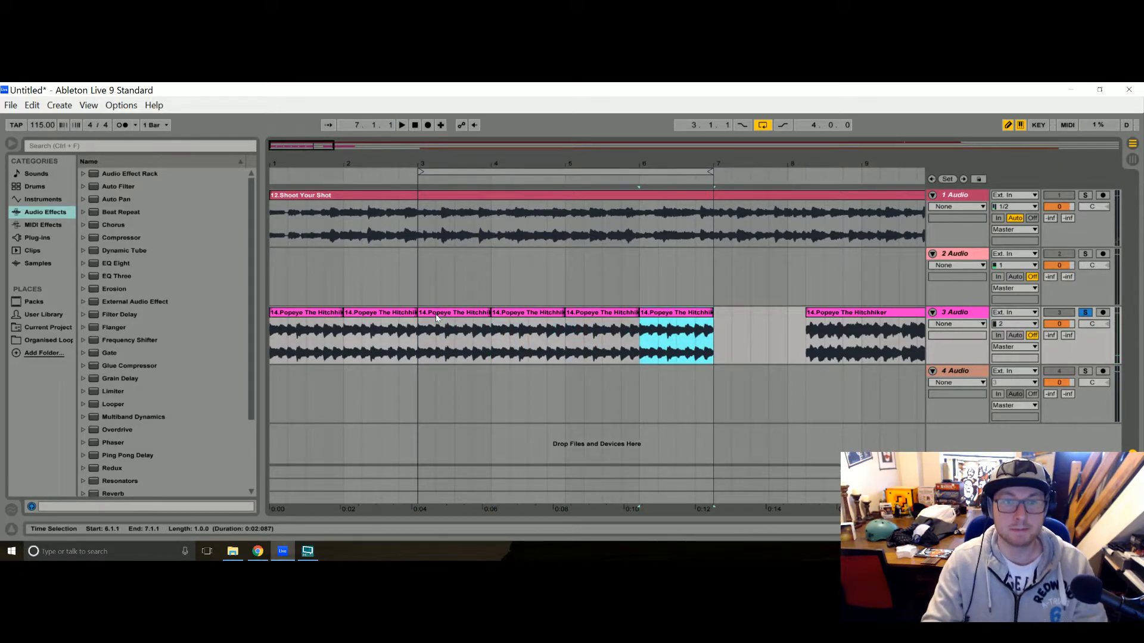
Delete the two Popeye clips at bars 1 and 2.
left_click(436, 316)
left_click(381, 314)
key("Delete")
left_click(320, 314)
key("Delete")
Solo the Shoot Your Shot track and play it from its start and from bar 2.
left_click(302, 194)
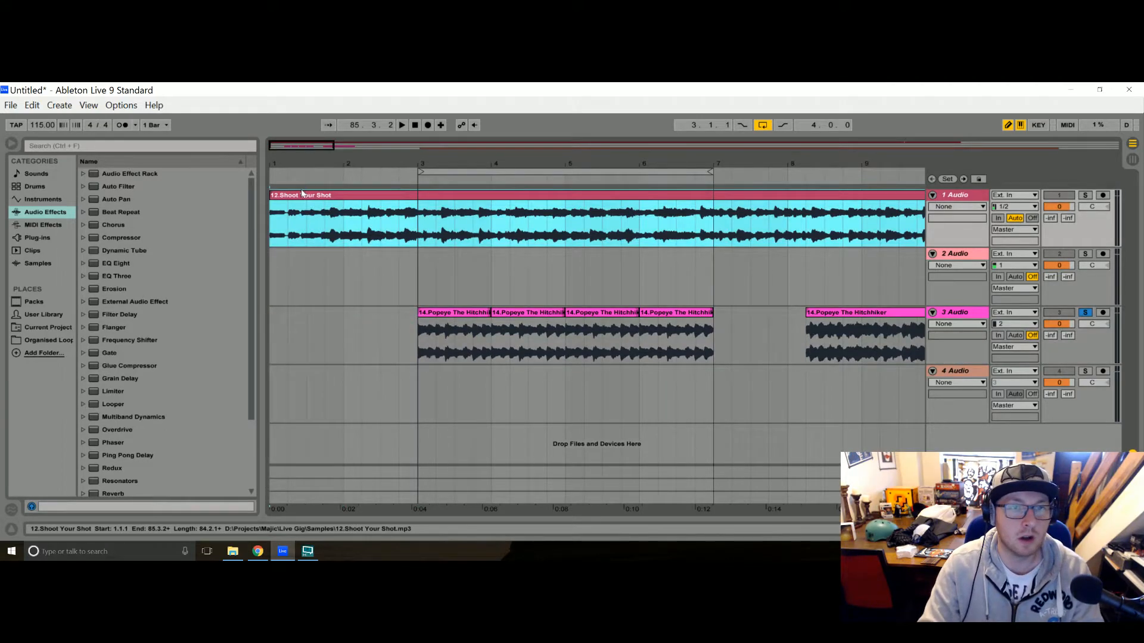
left_click(1083, 196)
key("space")
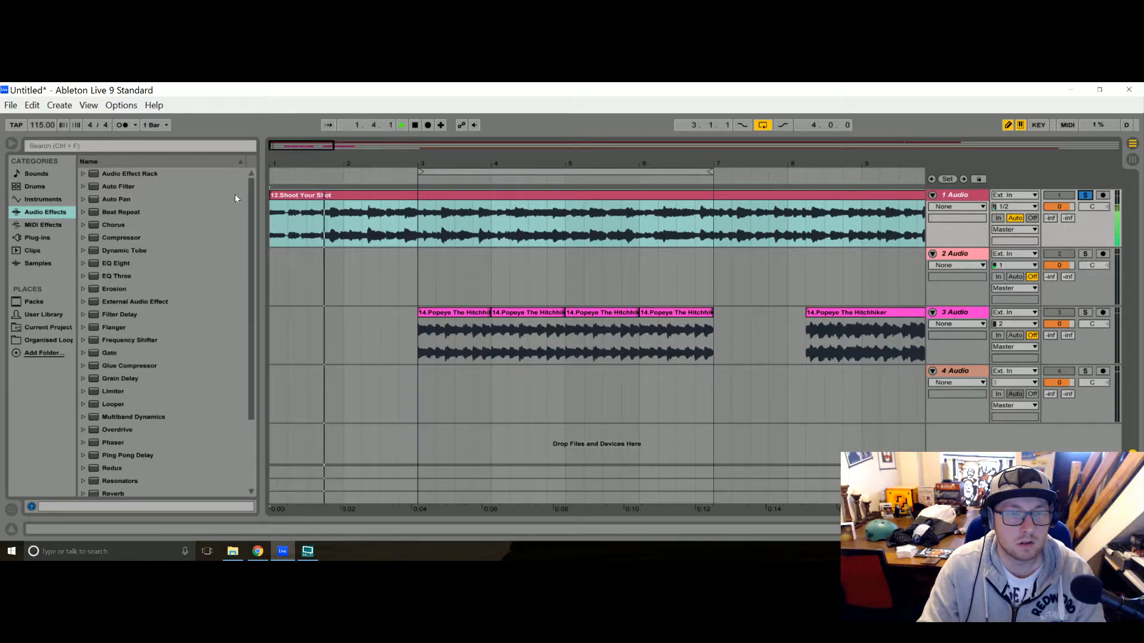
key("space")
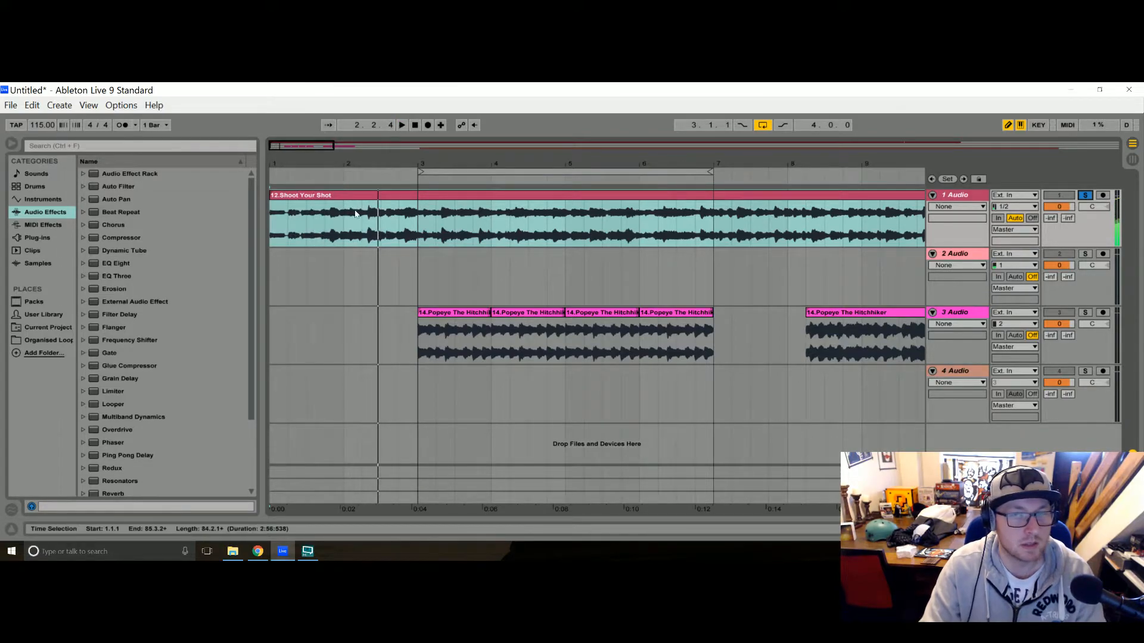
left_click(294, 199)
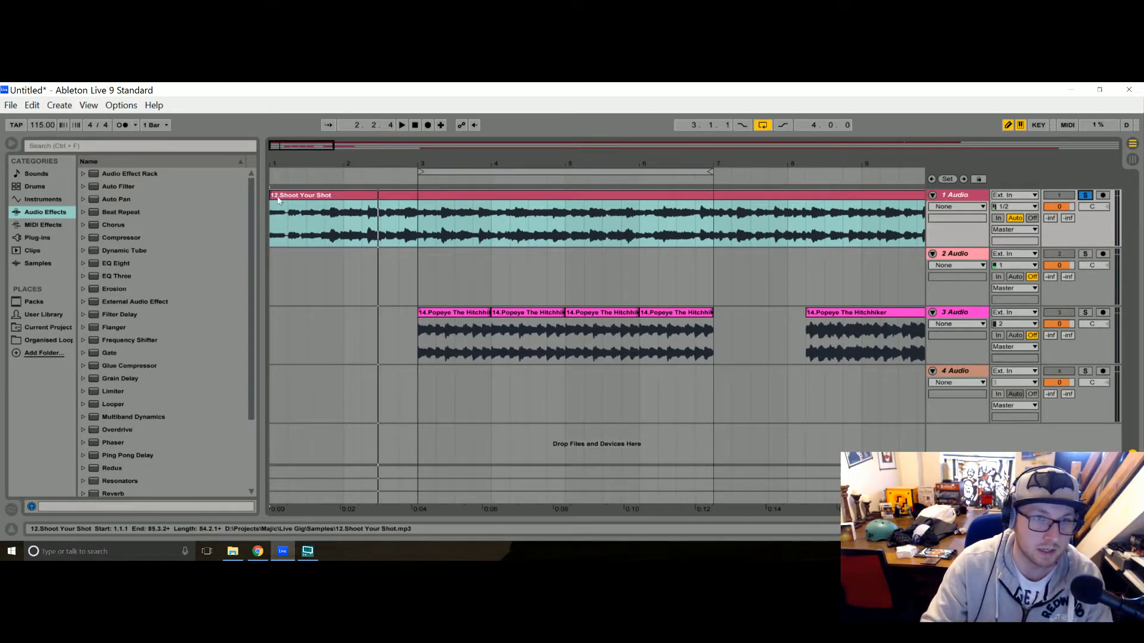
left_click(343, 211)
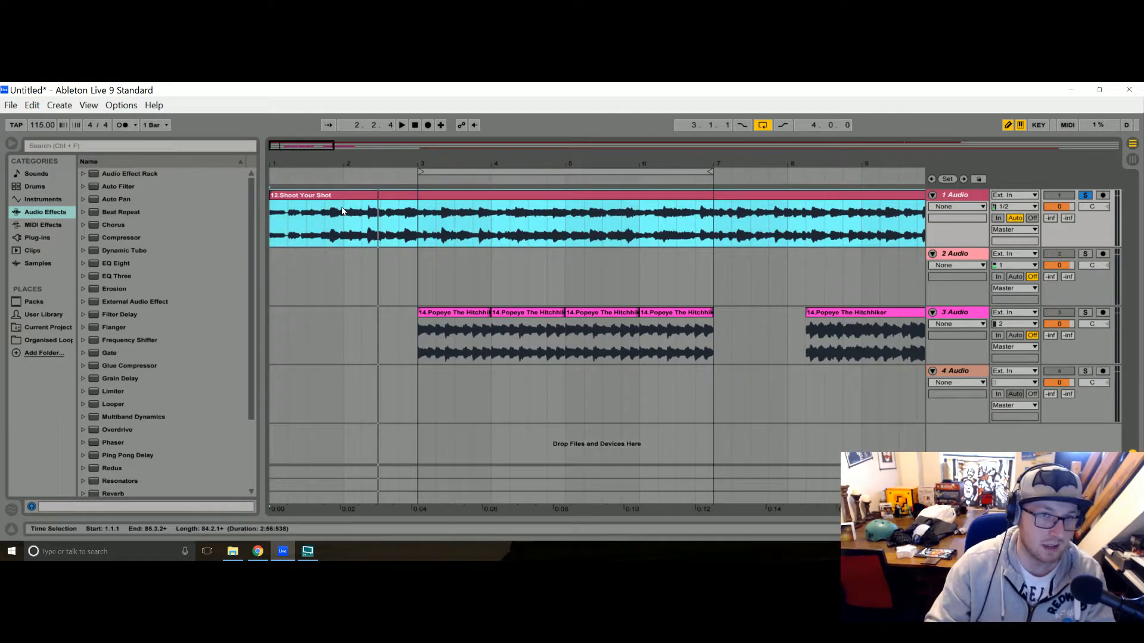
left_click(343, 211)
key("space")
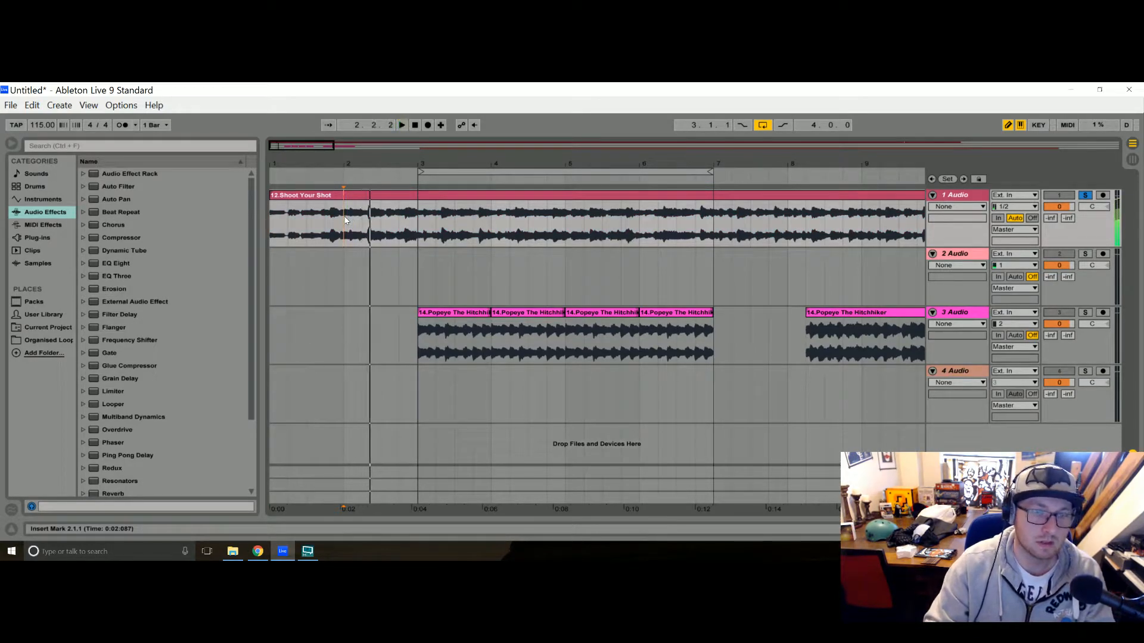
Trim the start of Shoot Your Shot to 1.3.1 and delete all of the song after 3.3.1.
left_click_drag(271, 195, 307, 195)
left_click_drag(462, 212, 901, 212)
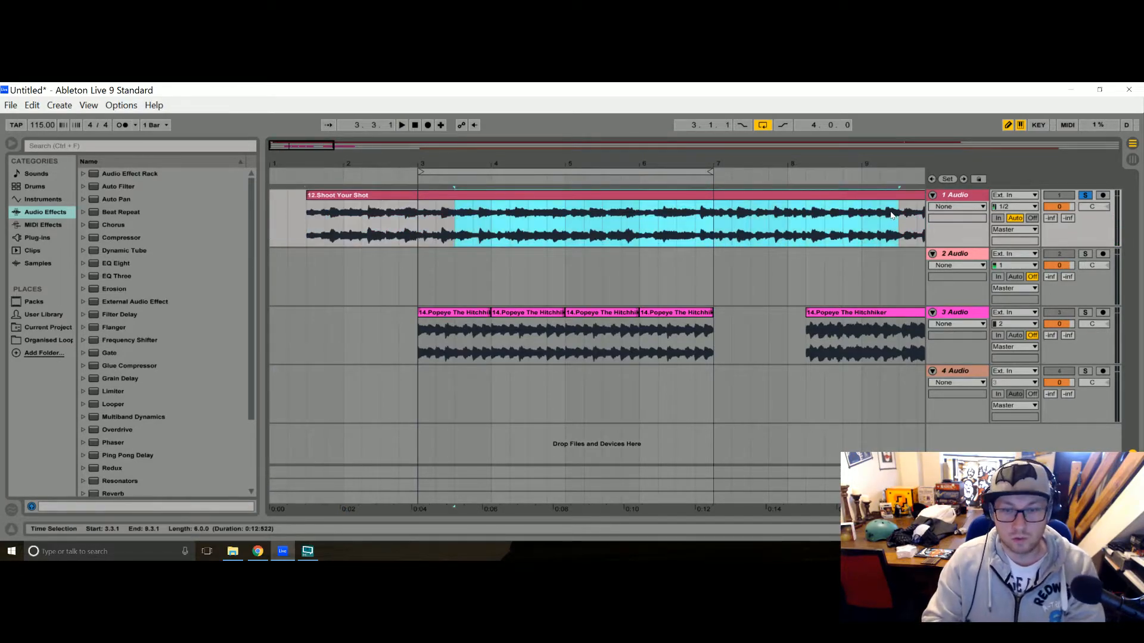
key("Delete")
left_click(909, 198)
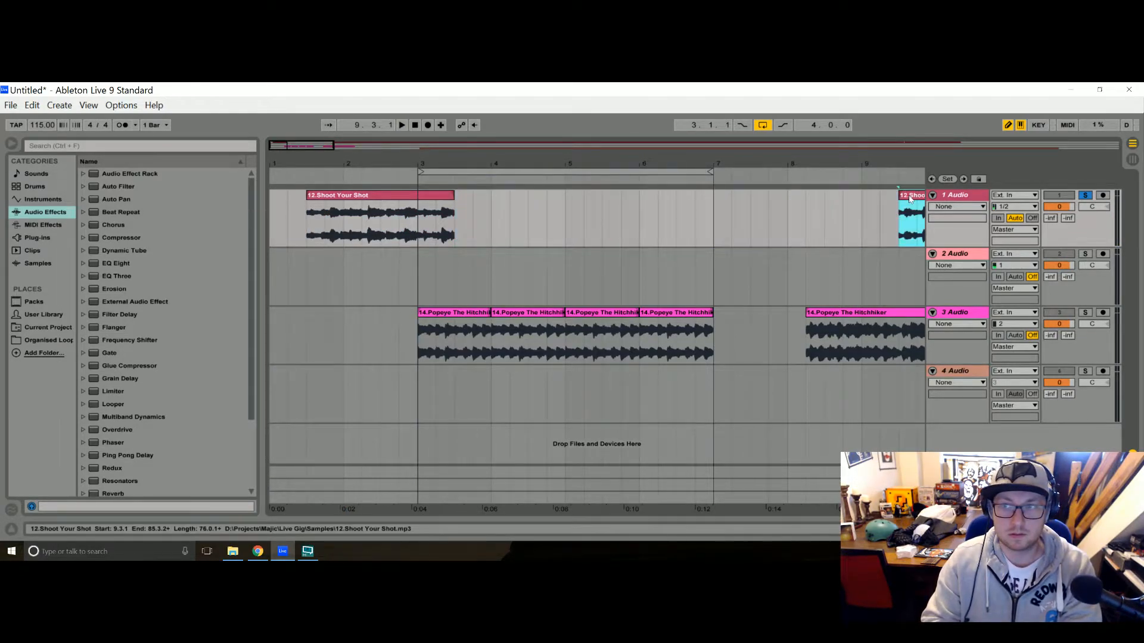
key("Delete")
Play the shortened Shoot Your Shot clip and turn its warping off and on again to reset the warp markers.
left_click(387, 191)
key("space")
key("space")
double_click(331, 196)
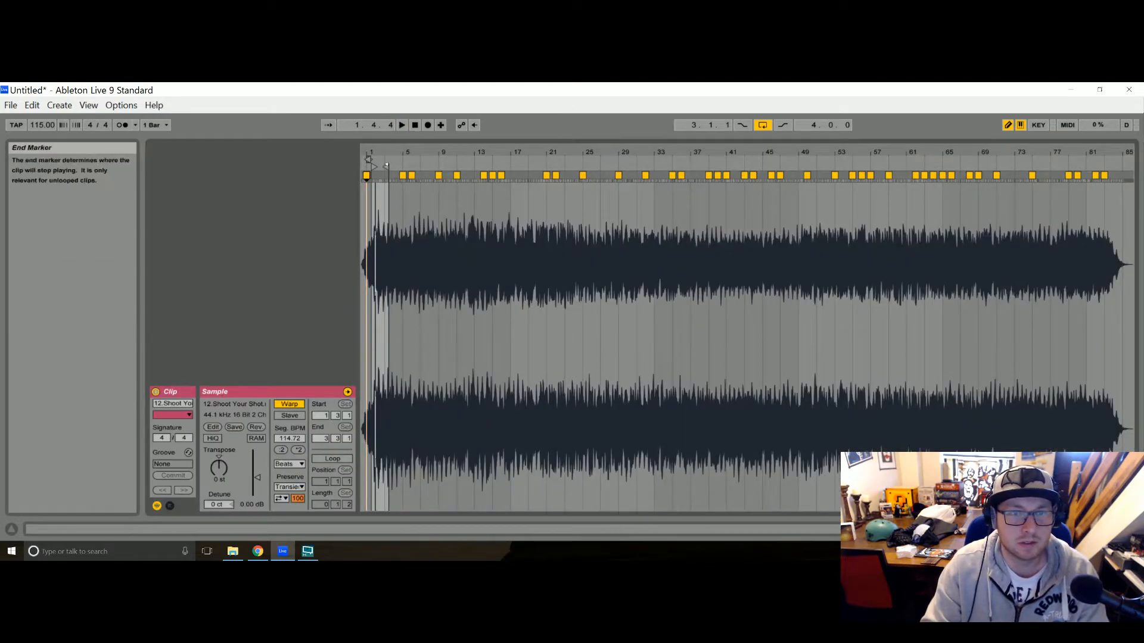
left_click(295, 405)
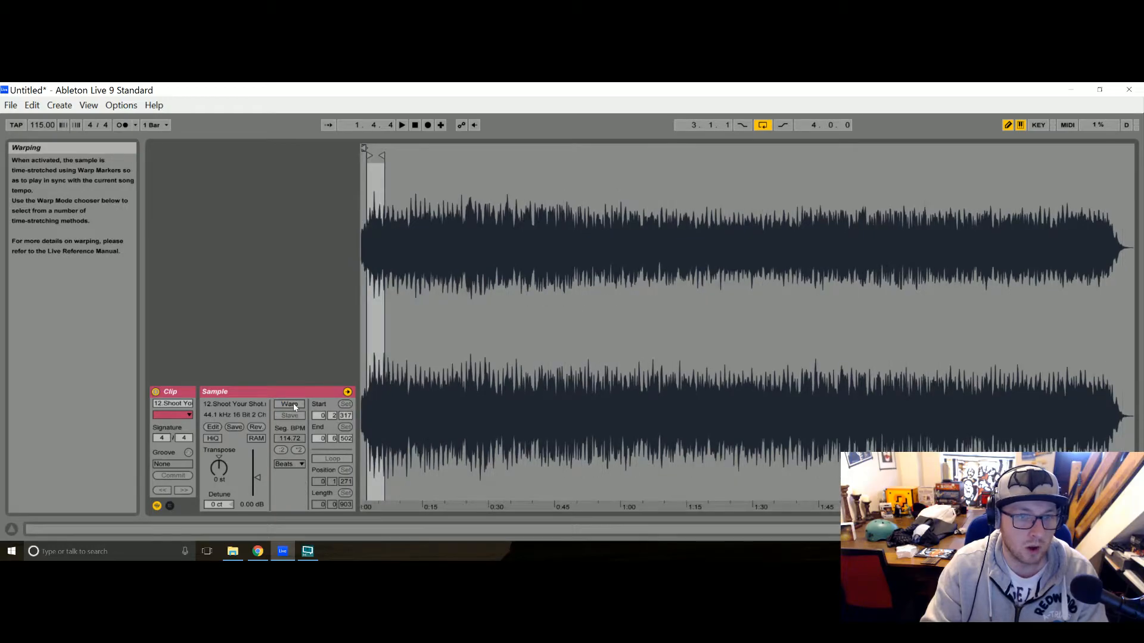
left_click(293, 403)
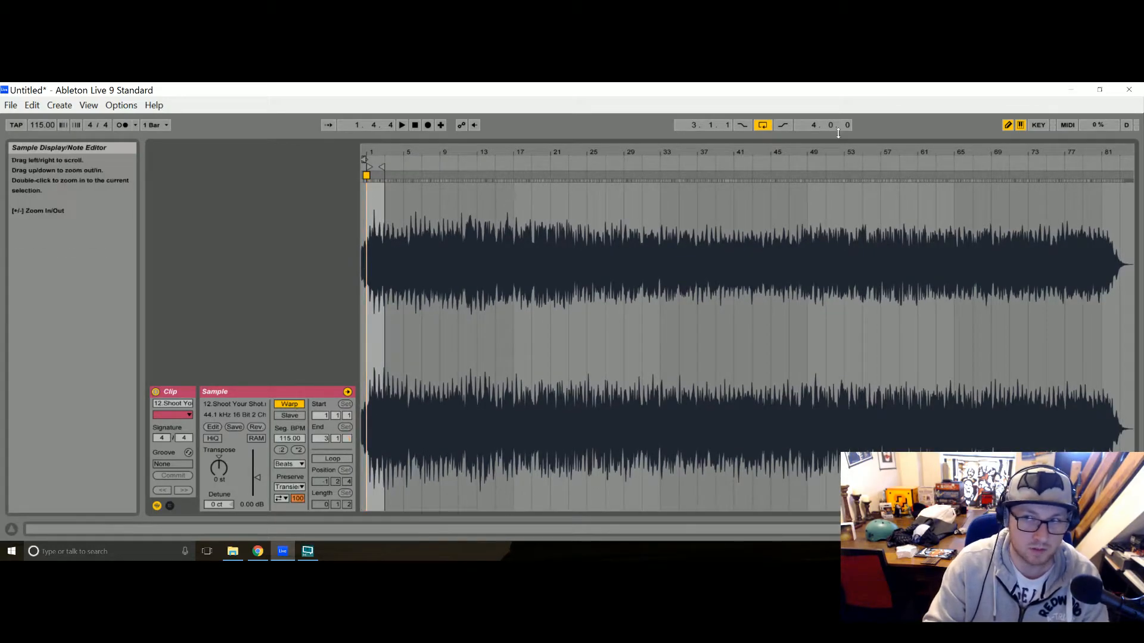
Play Shoot Your Shot to locate its first strong hit, and add a warp marker on that transient just after 1.2.
left_click_drag(373, 238, 703, 154)
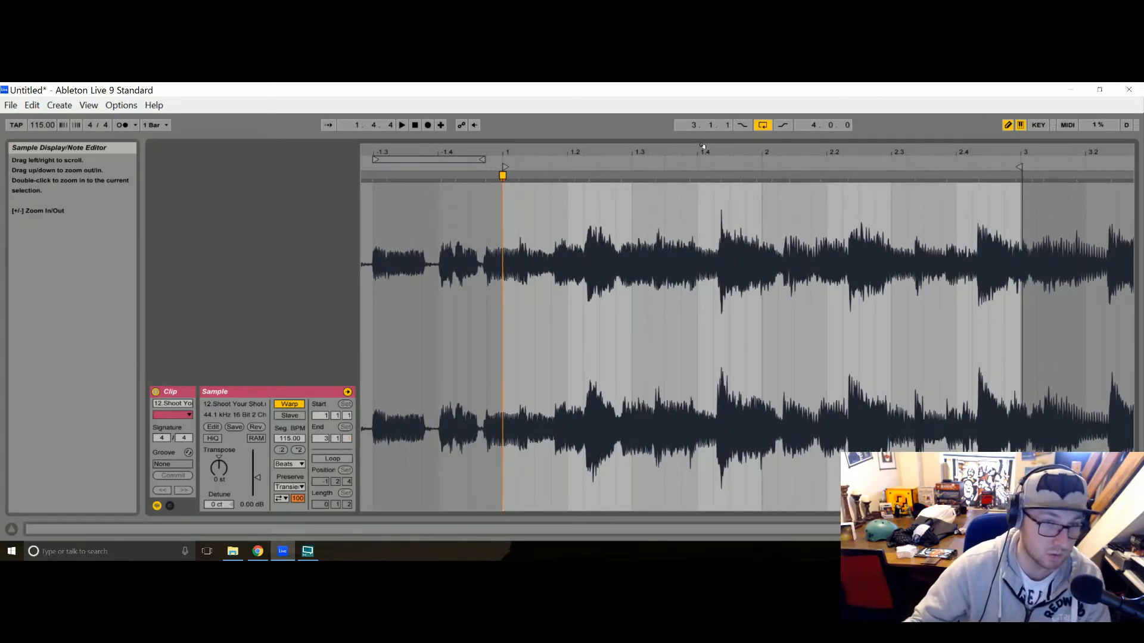
left_click_drag(514, 151, 363, 150)
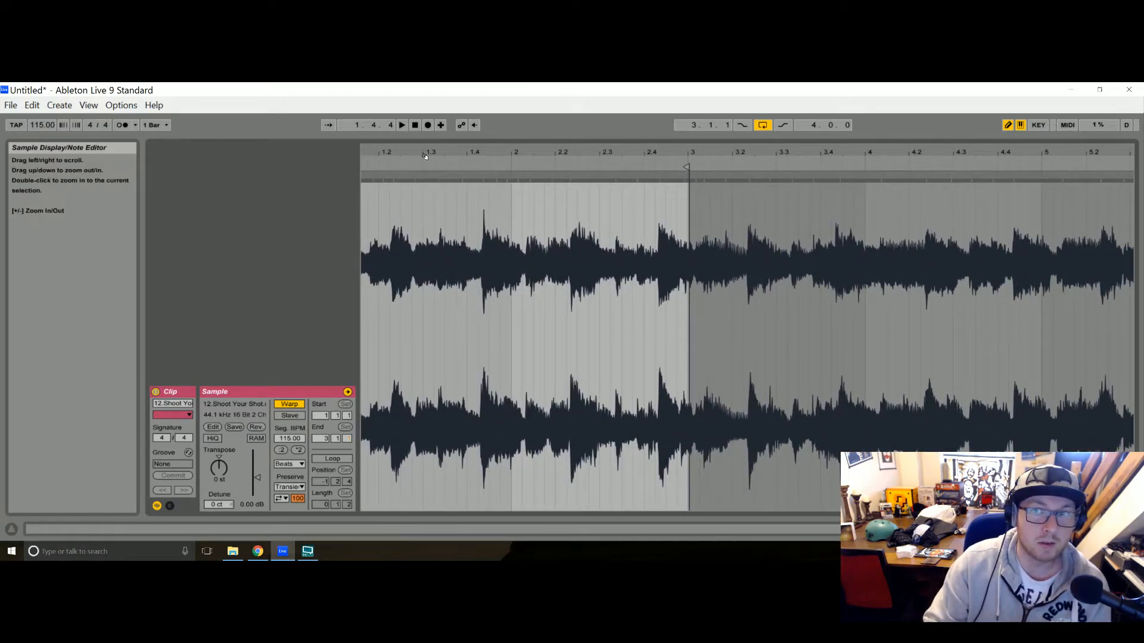
key("space")
key("space")
key("space")
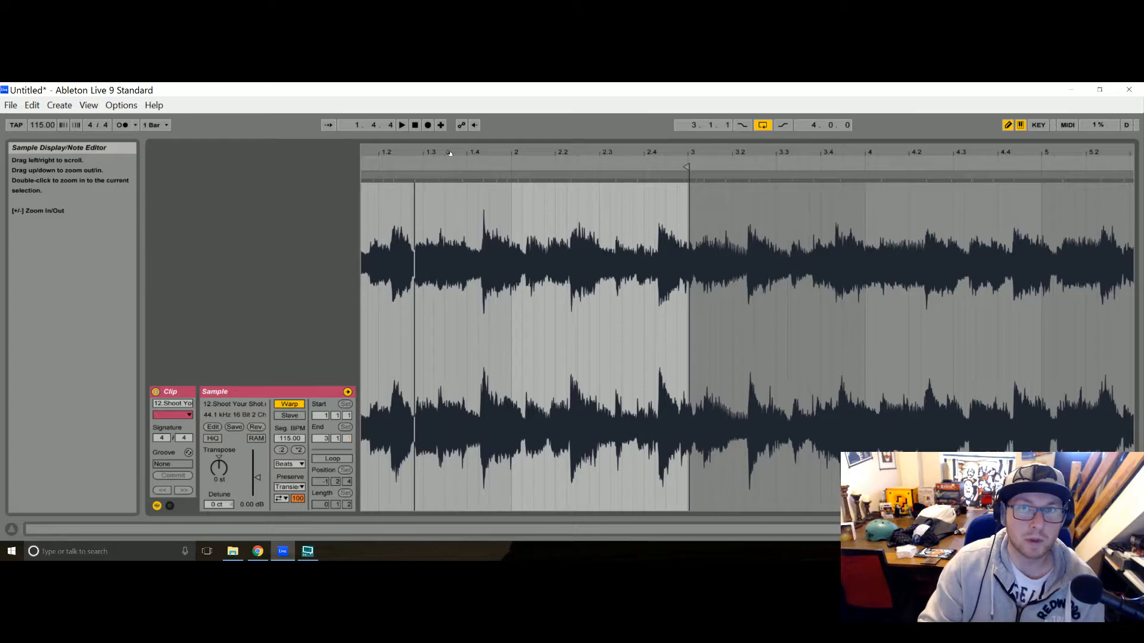
left_click_drag(449, 153, 647, 169)
key("space")
key("space")
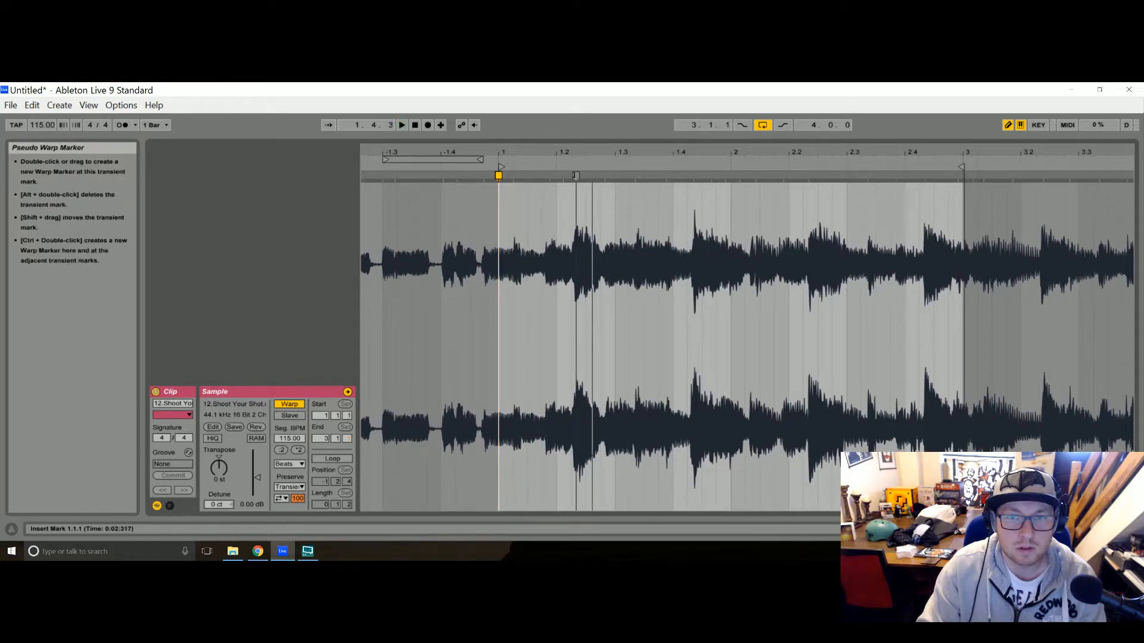
double_click(574, 175)
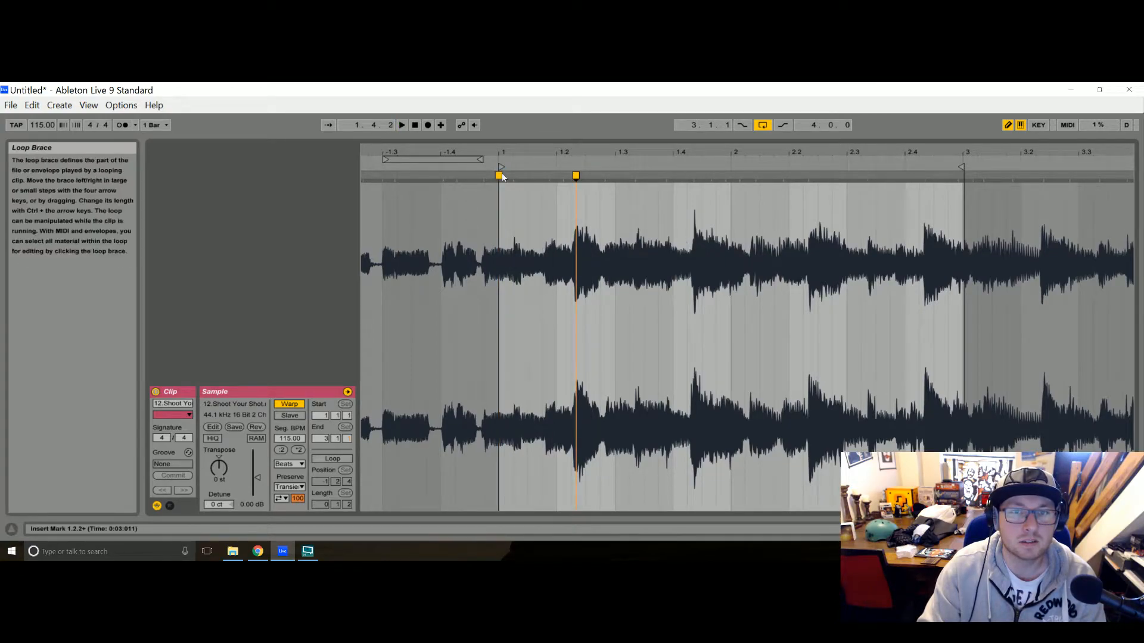
Delete the warp marker at bar 1 of Shoot Your Shot, move the first hit's marker to just after bar 1, and play the clip.
double_click(501, 176)
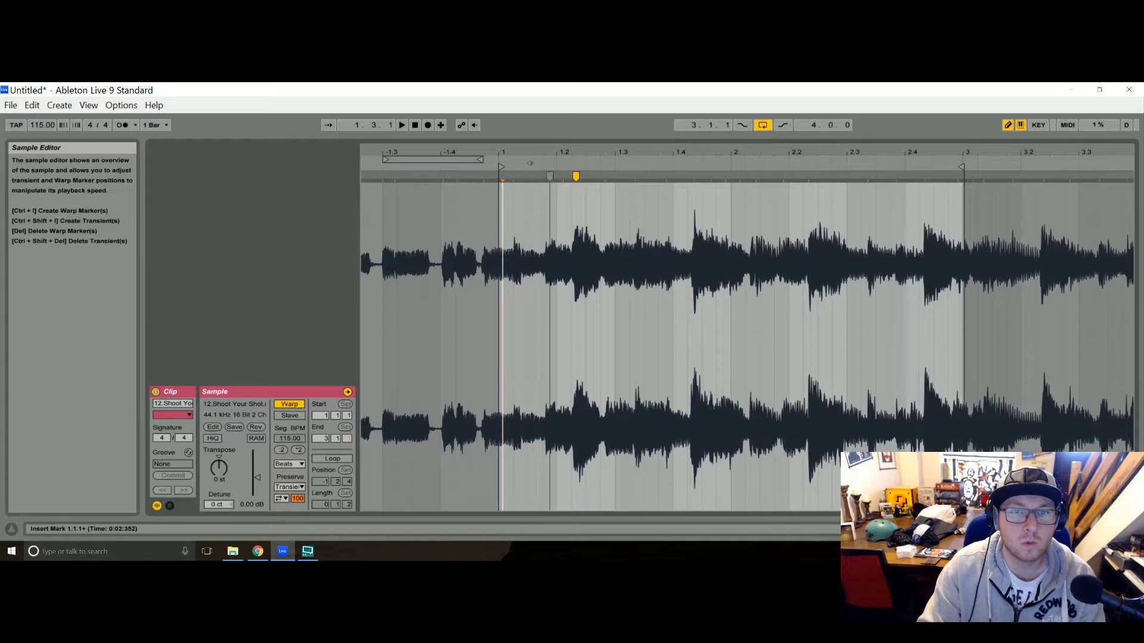
mouse_move(576, 176)
left_mouse_down()
mouse_move(494, 176)
mouse_move(516, 176)
left_mouse_up()
key("space")
key("space")
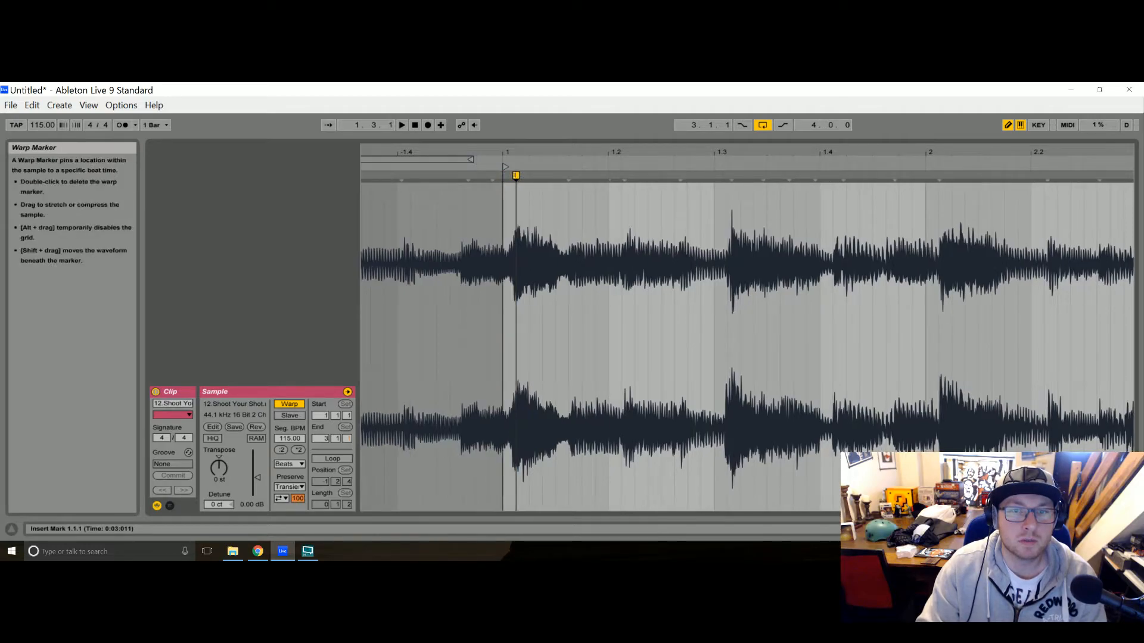
key("space")
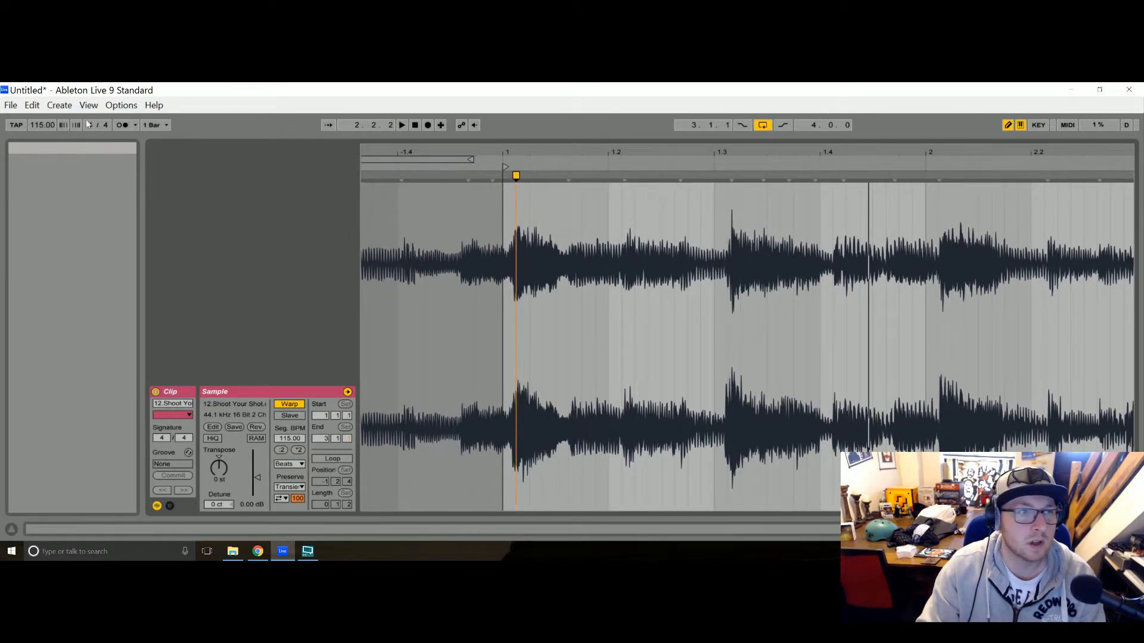
Turn on the metronome and play Shoot Your Shot repeatedly to compare its hits with the beat.
left_click(121, 125)
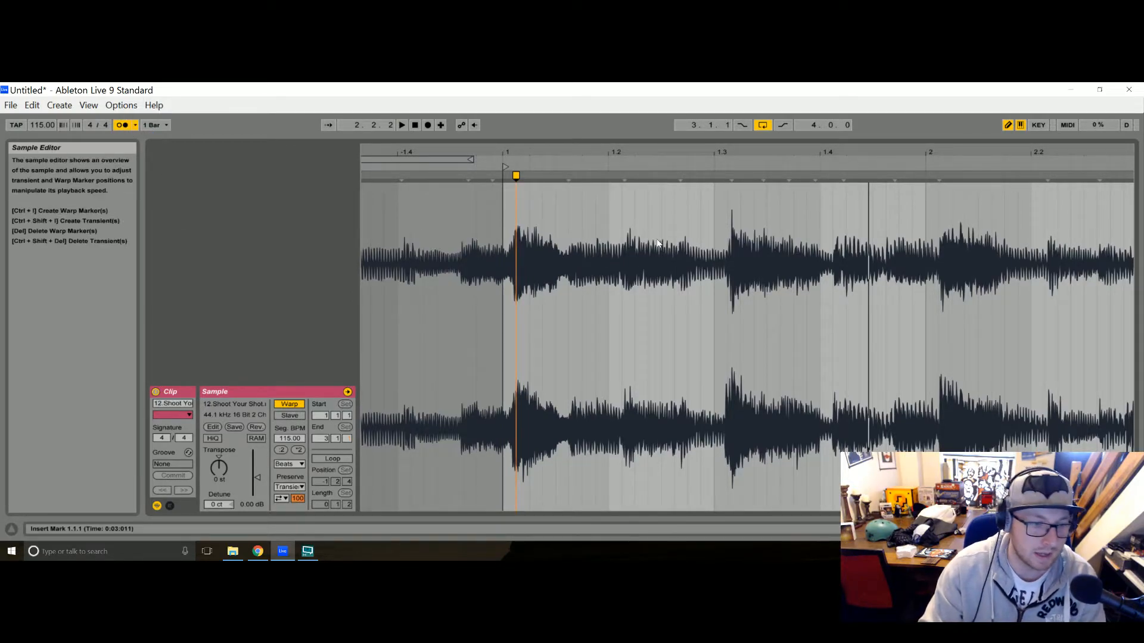
key("space")
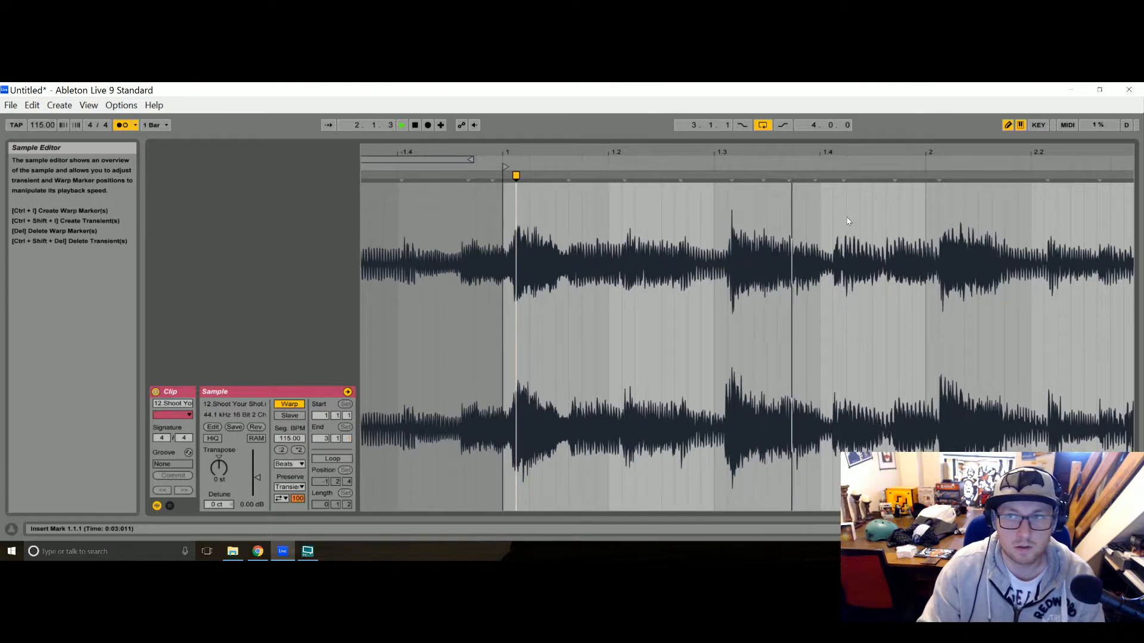
key("space")
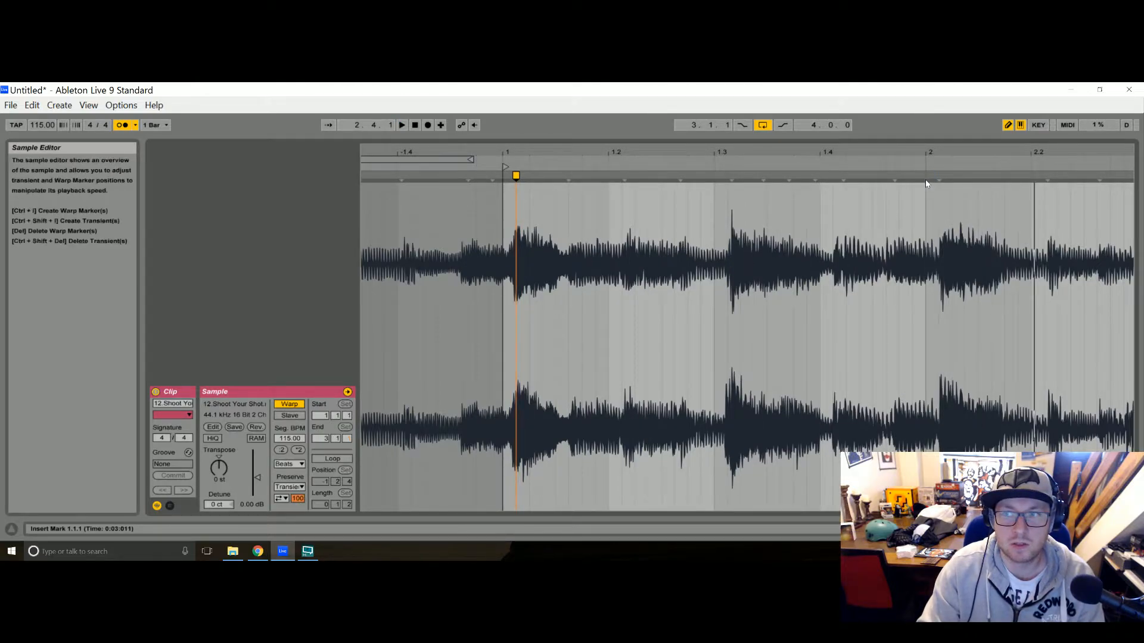
key("space")
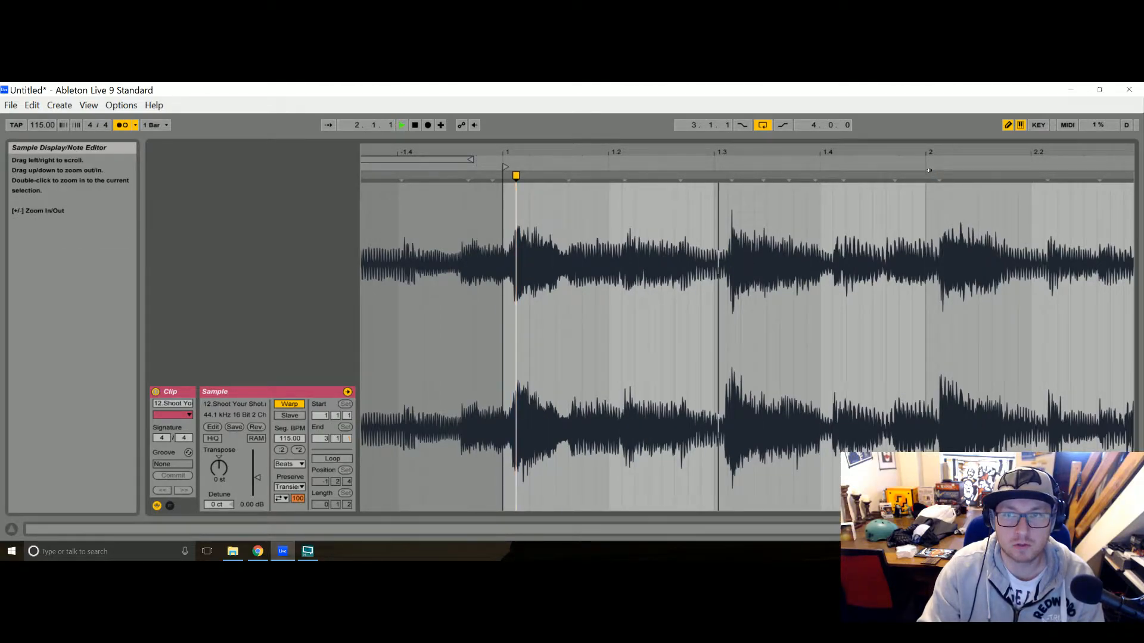
key("space")
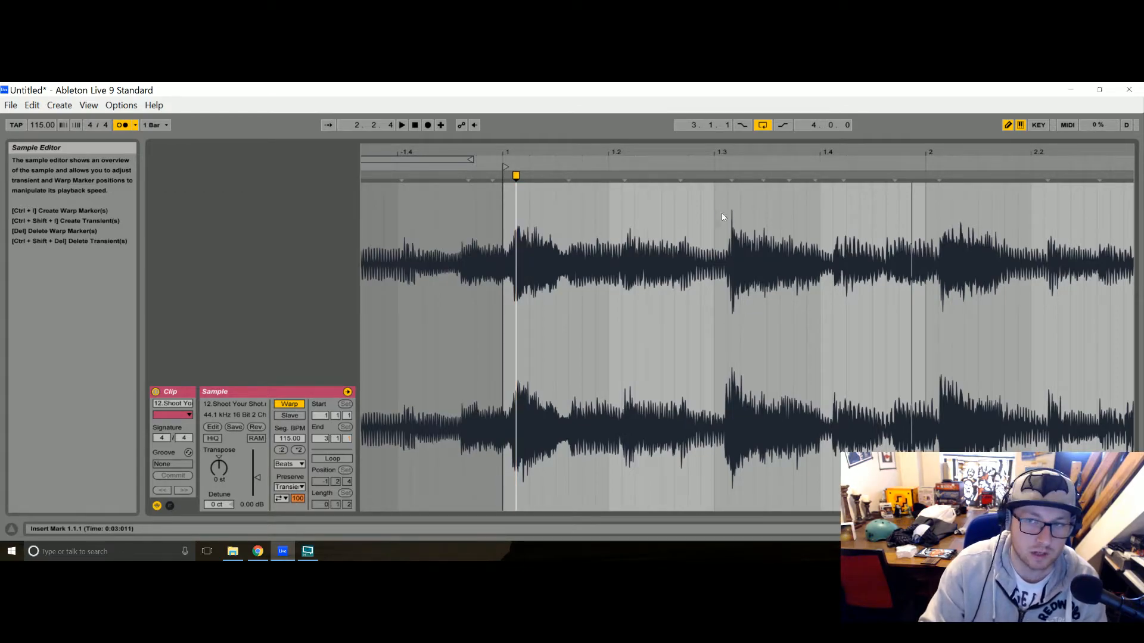
Pin the hit just after 1.3 to 1.3 with a warp marker and align the first hit's marker to bar 1.
double_click(731, 176)
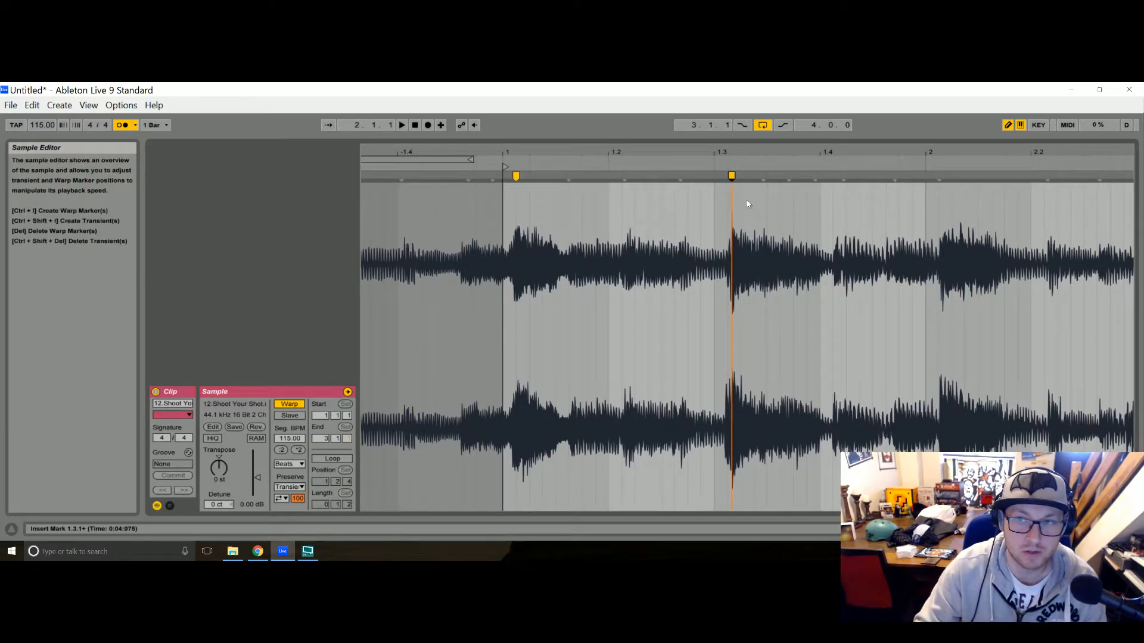
left_click_drag(731, 176, 713, 176)
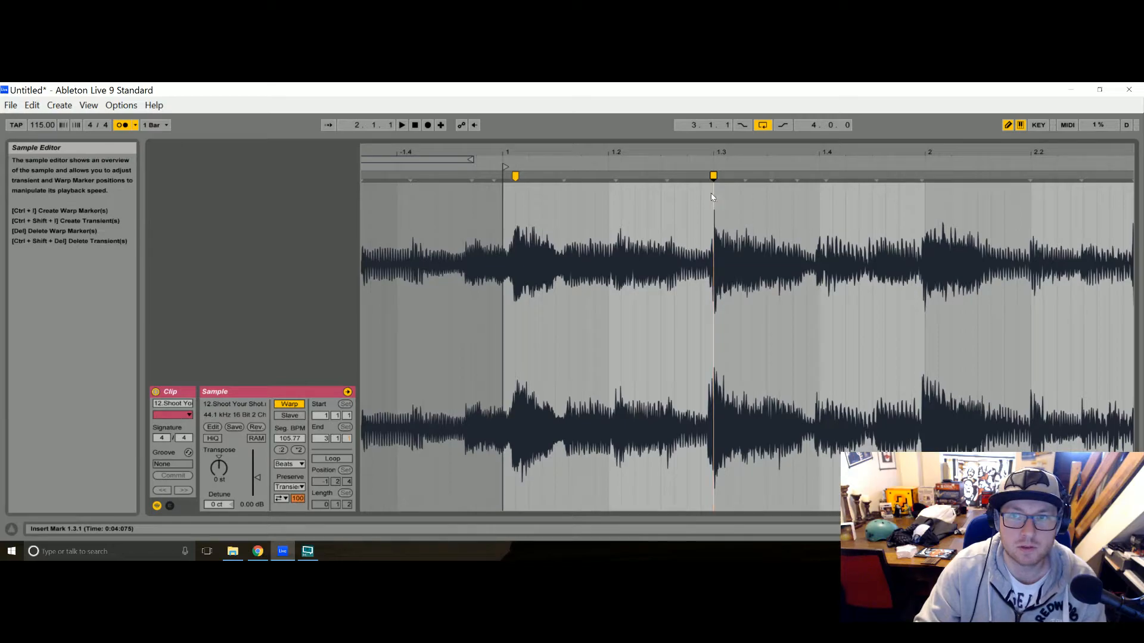
double_click(503, 175)
key("space")
key("space")
double_click(502, 175)
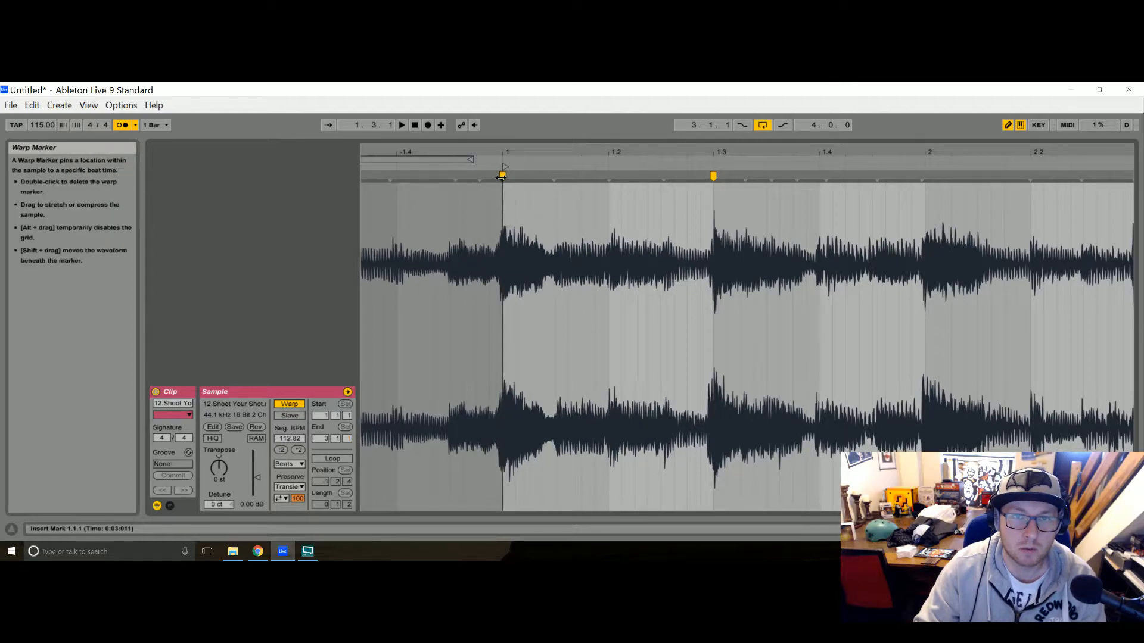
Replace the first hit's warp marker with one pinning the audio slightly before that hit to bar 1, and play the clip.
double_click(515, 176)
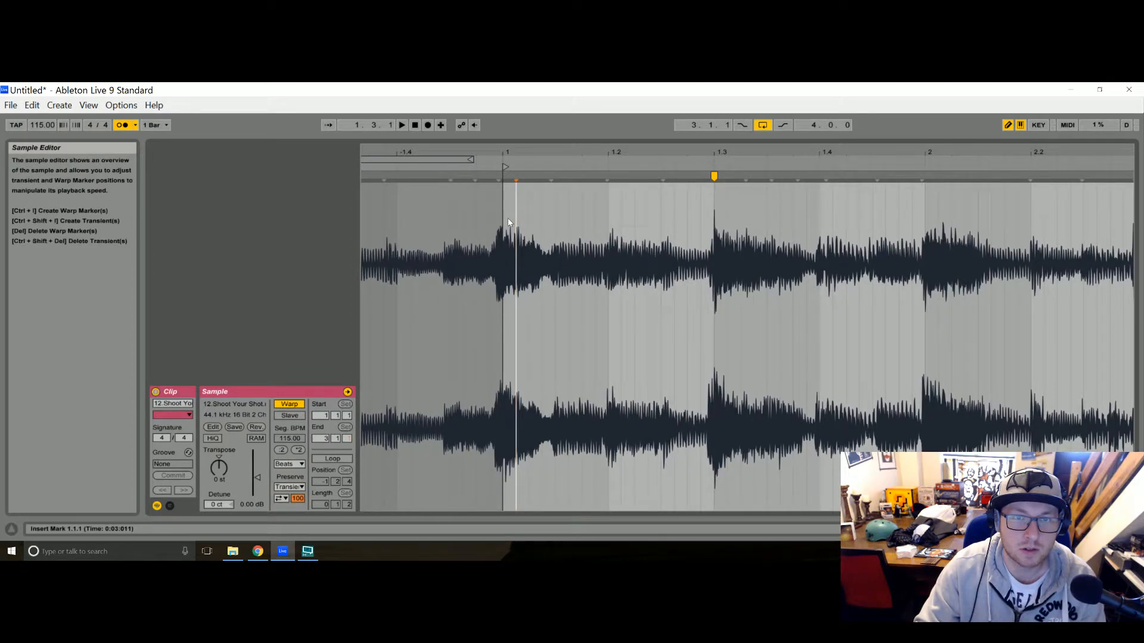
double_click(490, 176)
left_click_drag(489, 176, 503, 176)
key("space")
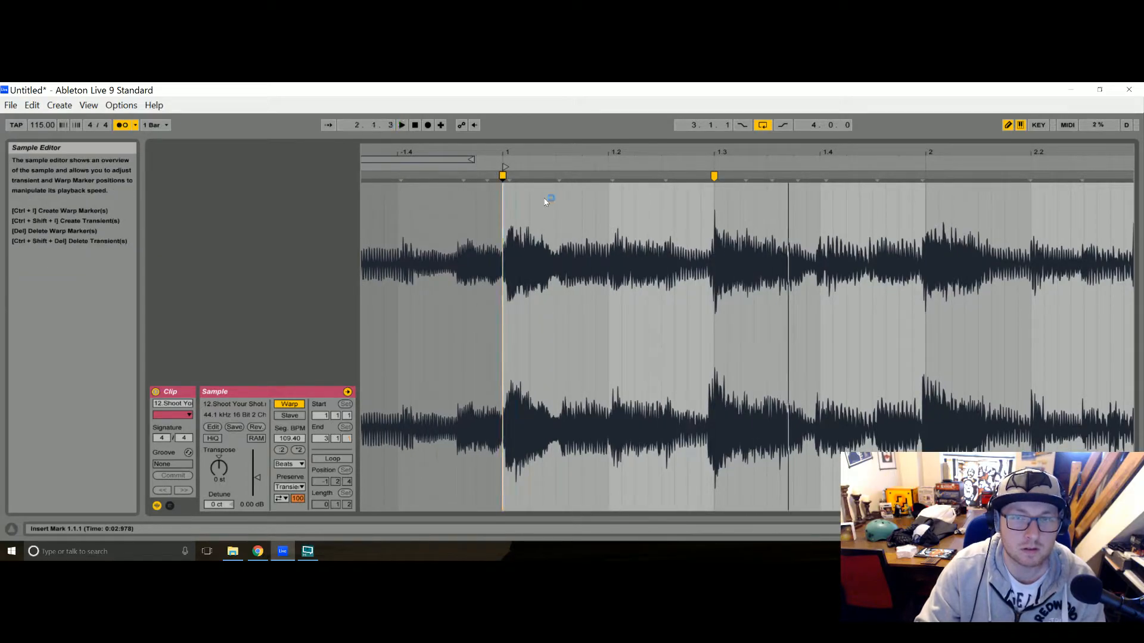
key("space")
key("space")
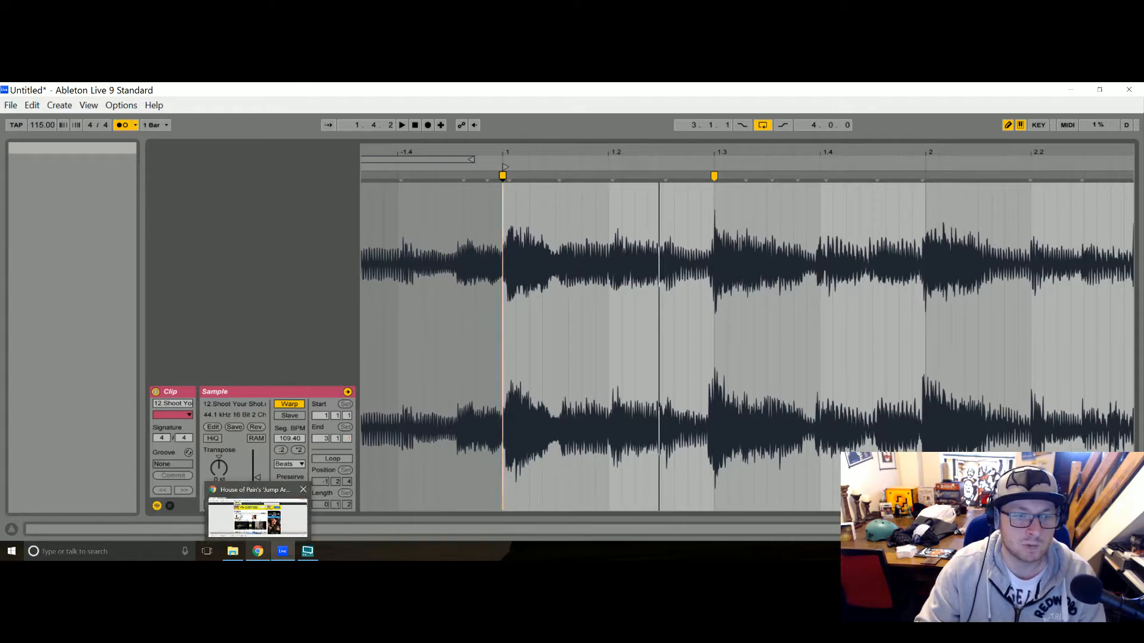
Switch to the browser, play House of Pain's Jump Around video on the WhoSampled page, and return to Ableton Live.
left_click(262, 512)
left_click(318, 447)
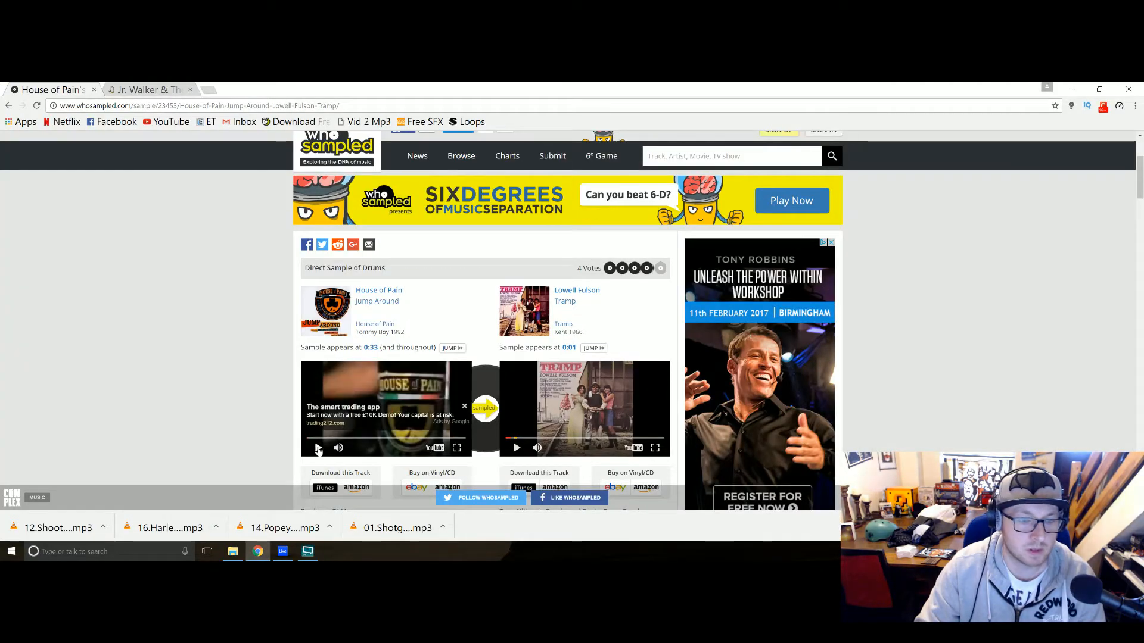
left_click(318, 447)
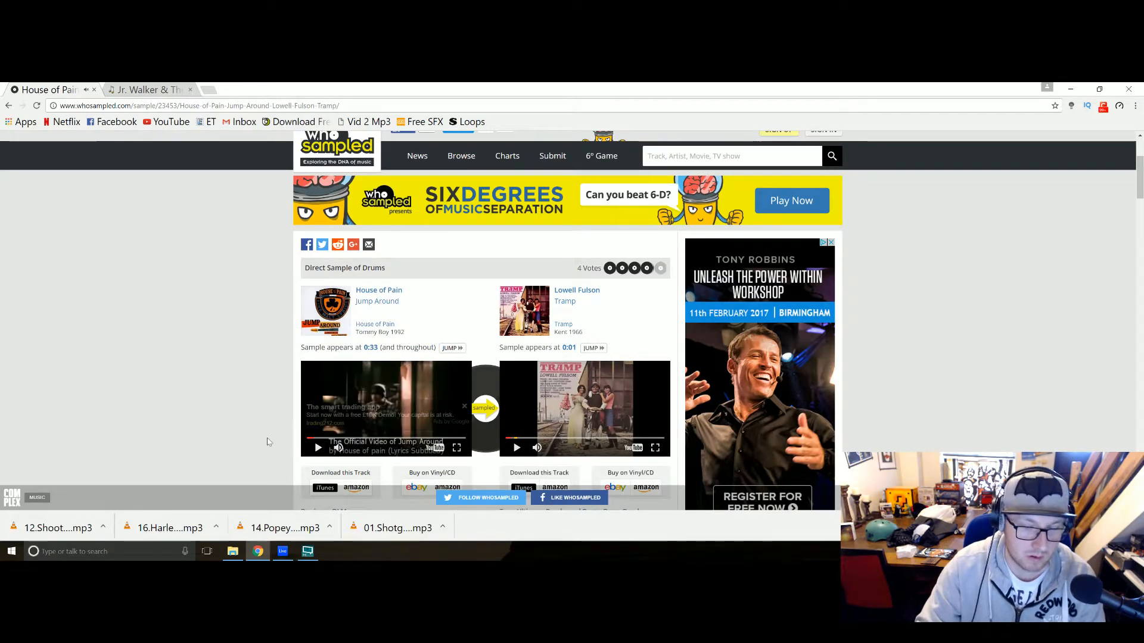
left_click(282, 551)
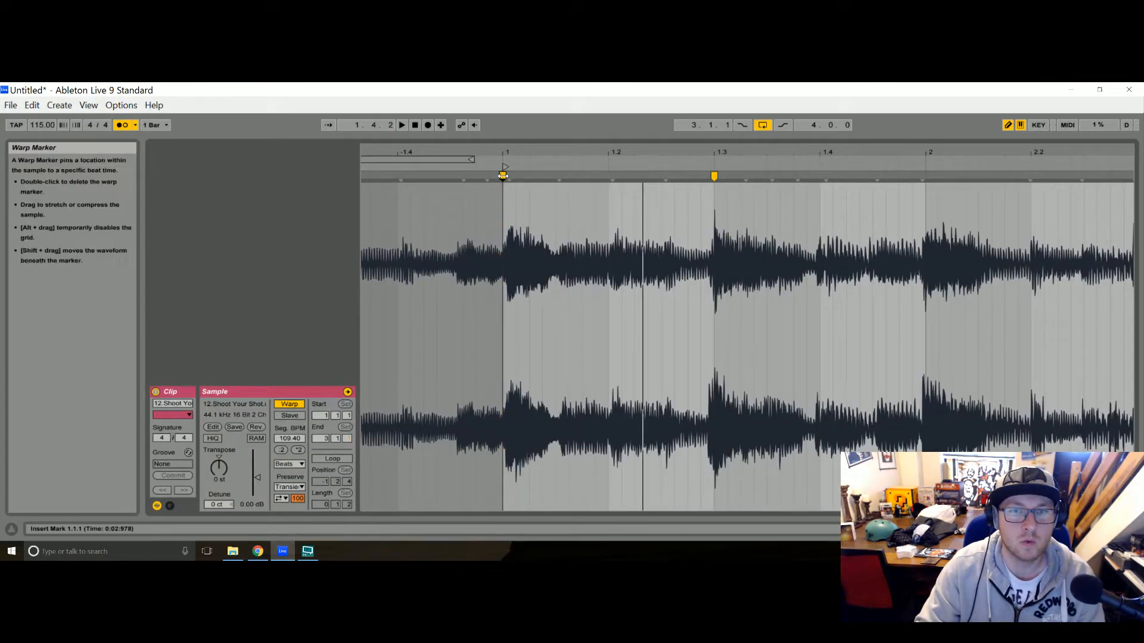
Try the bar 1 warp marker slightly after bar 1 and play the clip repeatedly from its start.
left_click_drag(504, 175, 510, 176)
key("space")
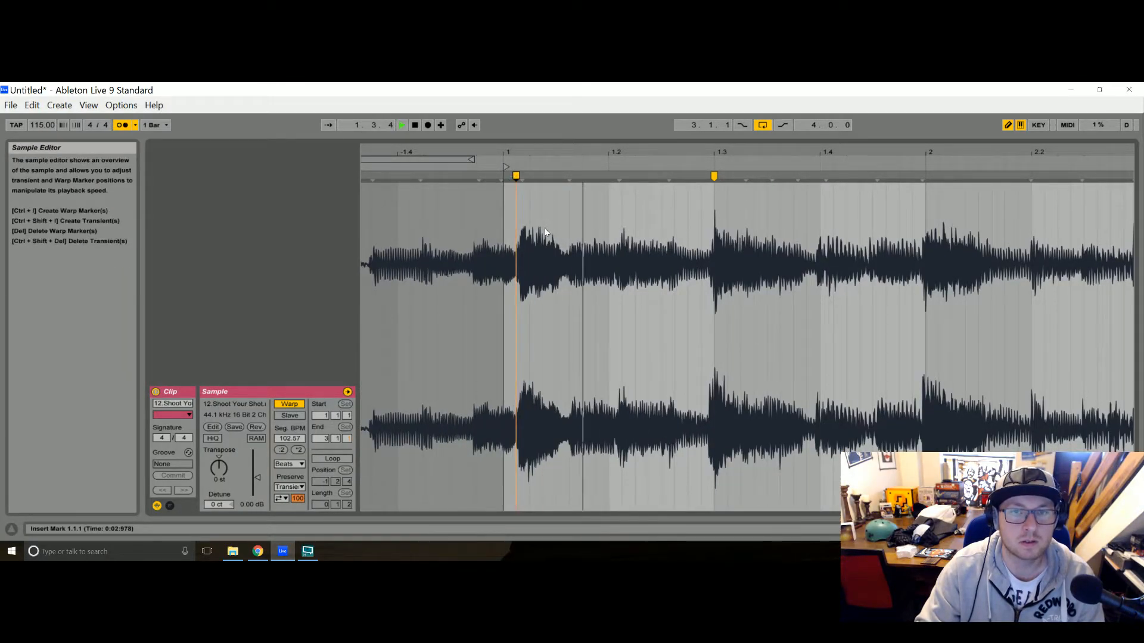
key("space")
left_click(506, 167)
key("space")
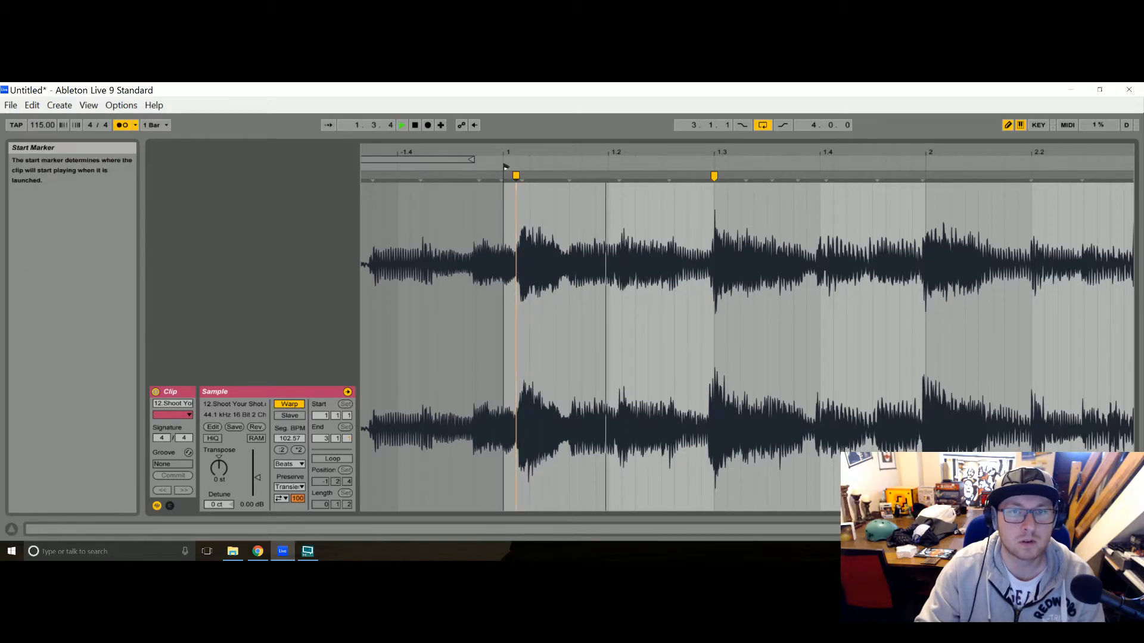
left_click(506, 168)
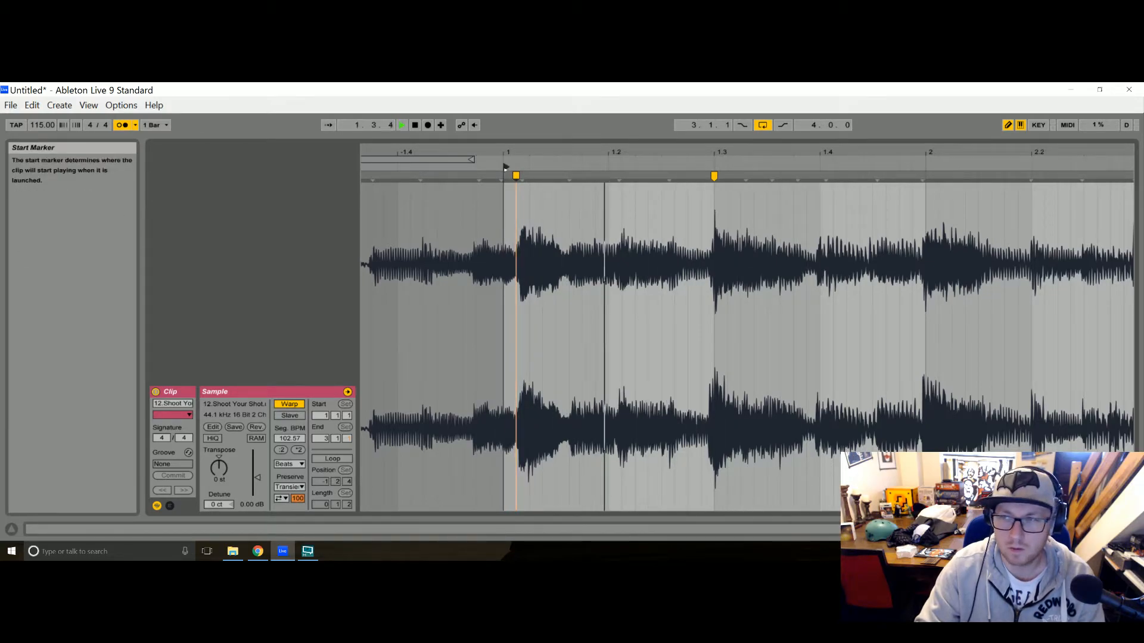
left_click(504, 170)
key("space")
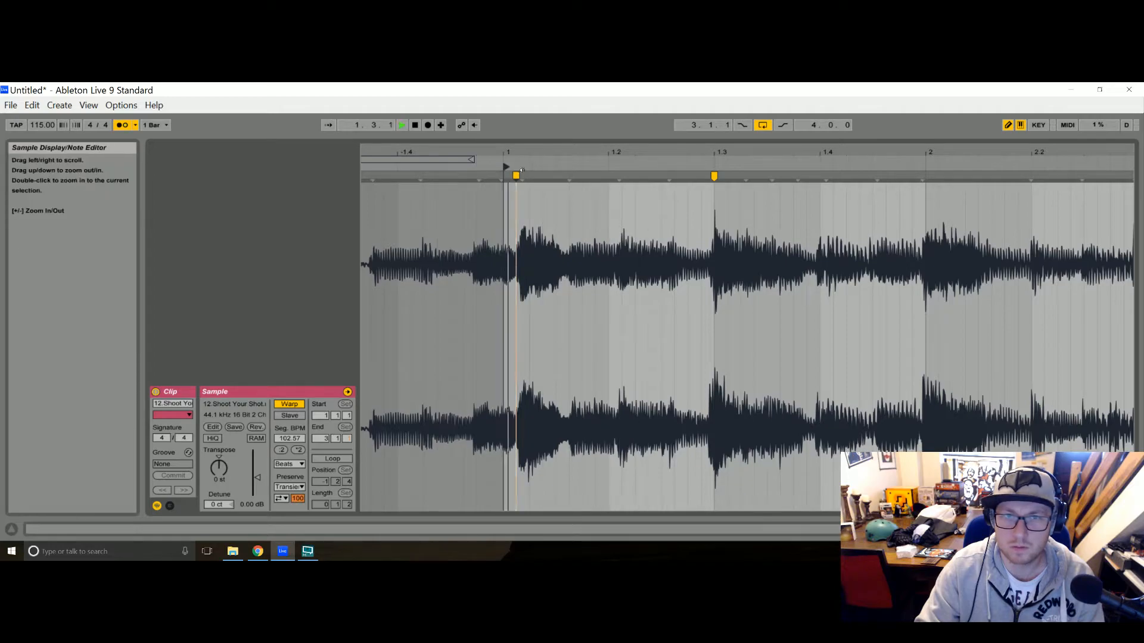
key("space")
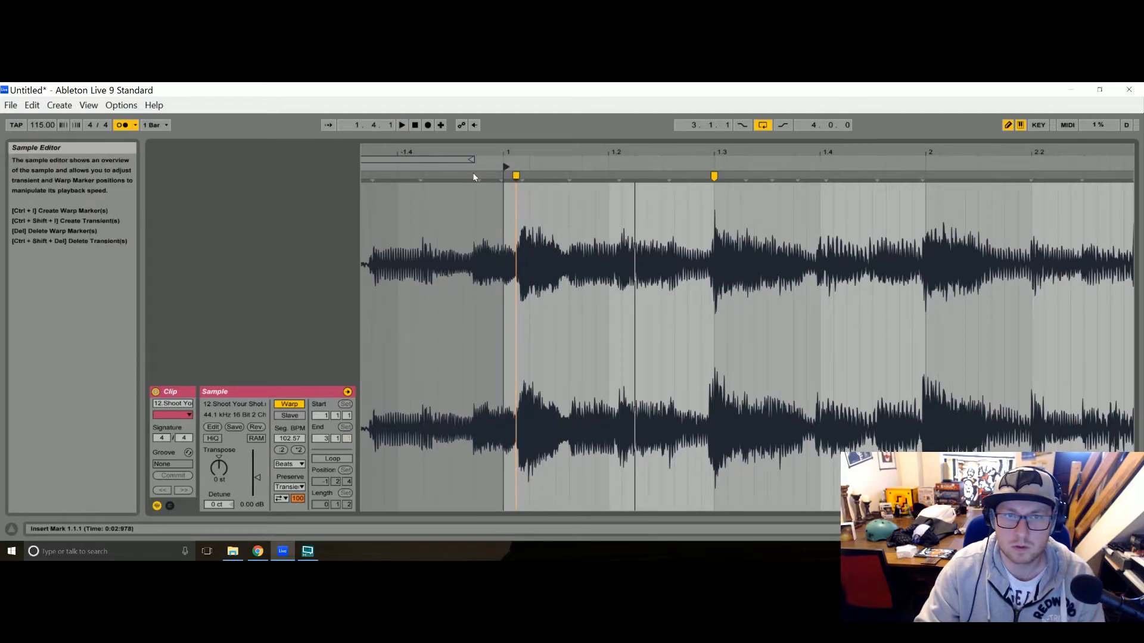
Pin the earlier transient before the first hit to bar 1, delete the marker just after it, and play the clip against the metronome.
double_click(473, 174)
mouse_move(473, 174)
left_mouse_down()
mouse_move(523, 178)
mouse_move(490, 177)
mouse_move(502, 176)
left_mouse_up()
double_click(515, 177)
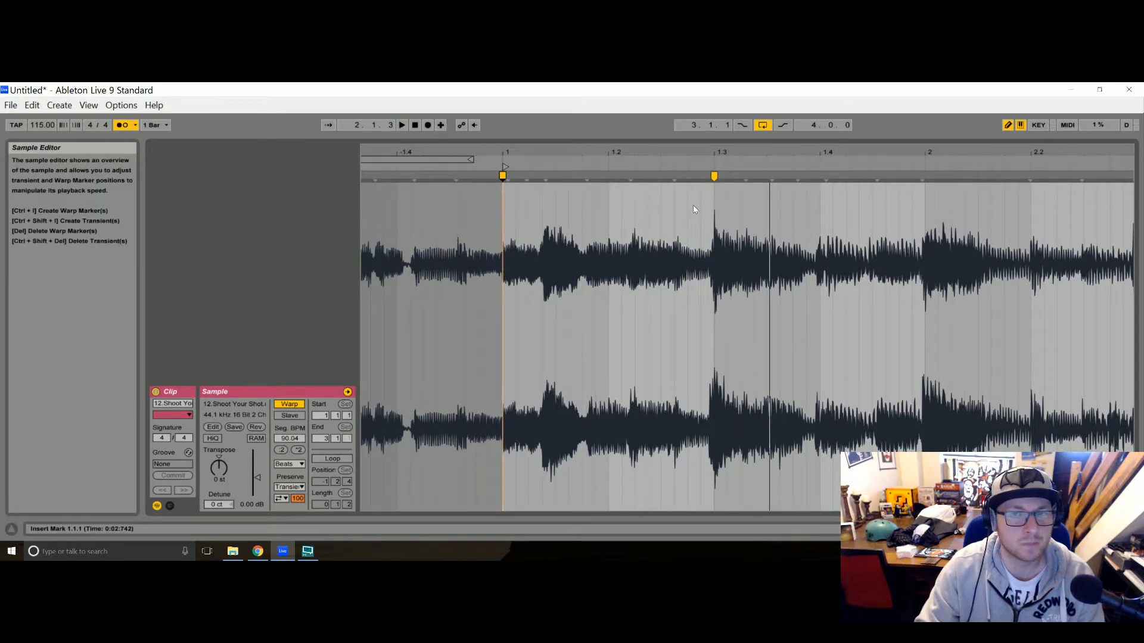
key("space")
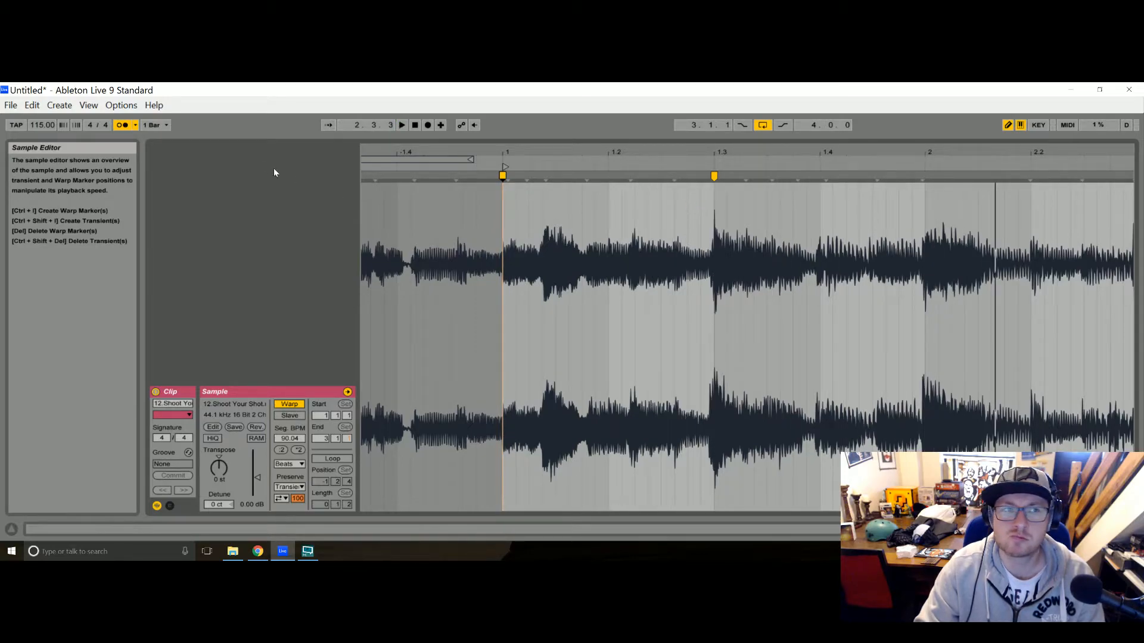
key("space")
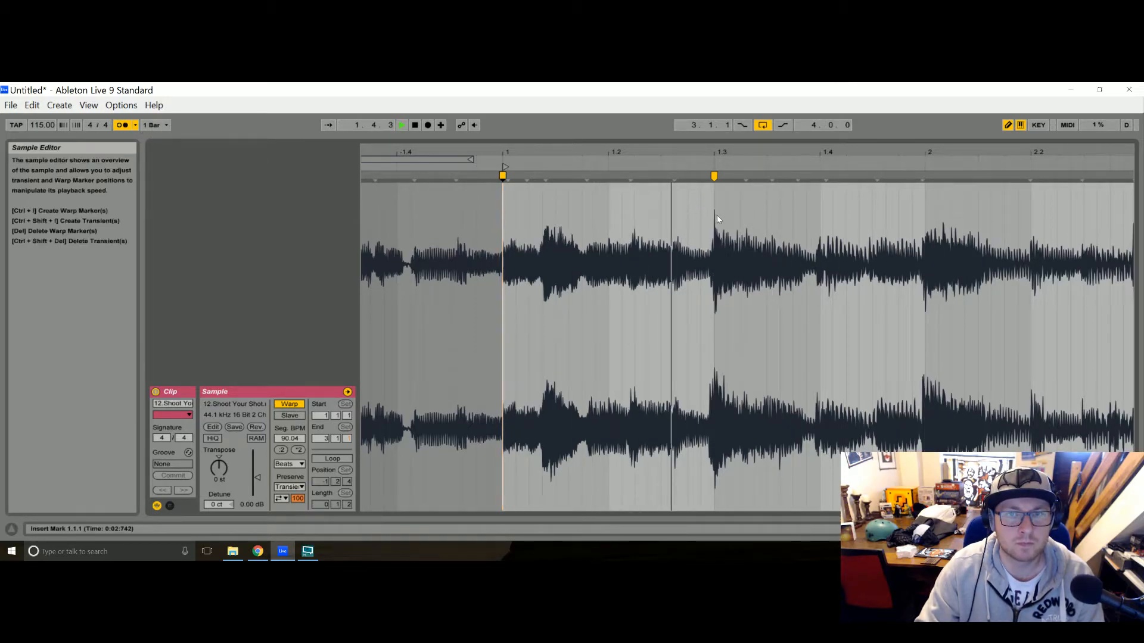
key("space")
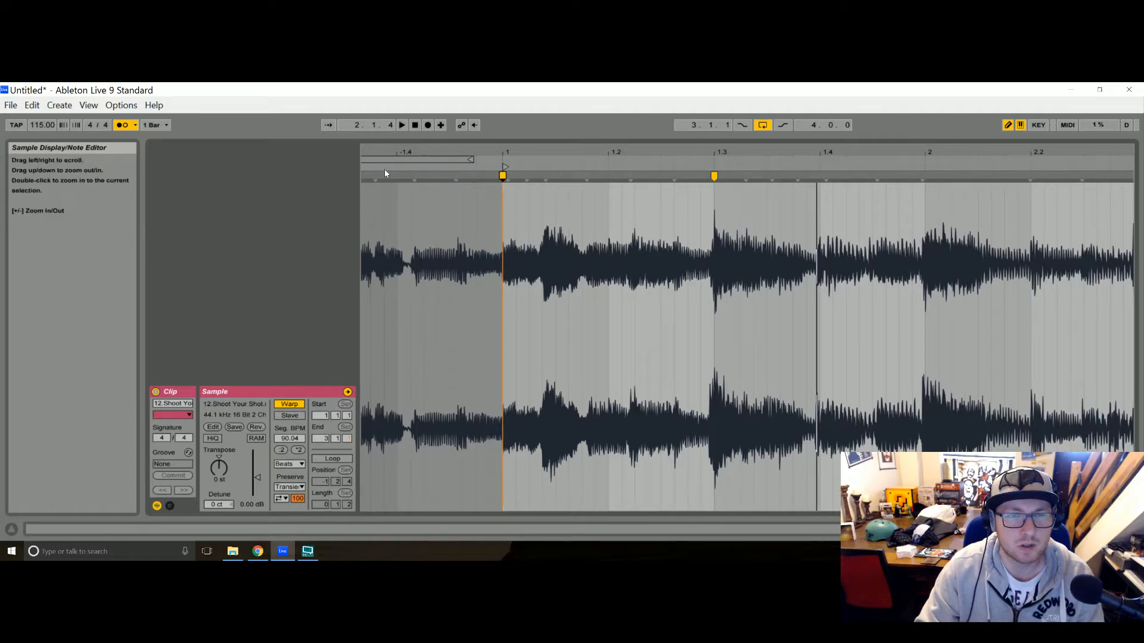
mouse_move(413, 173)
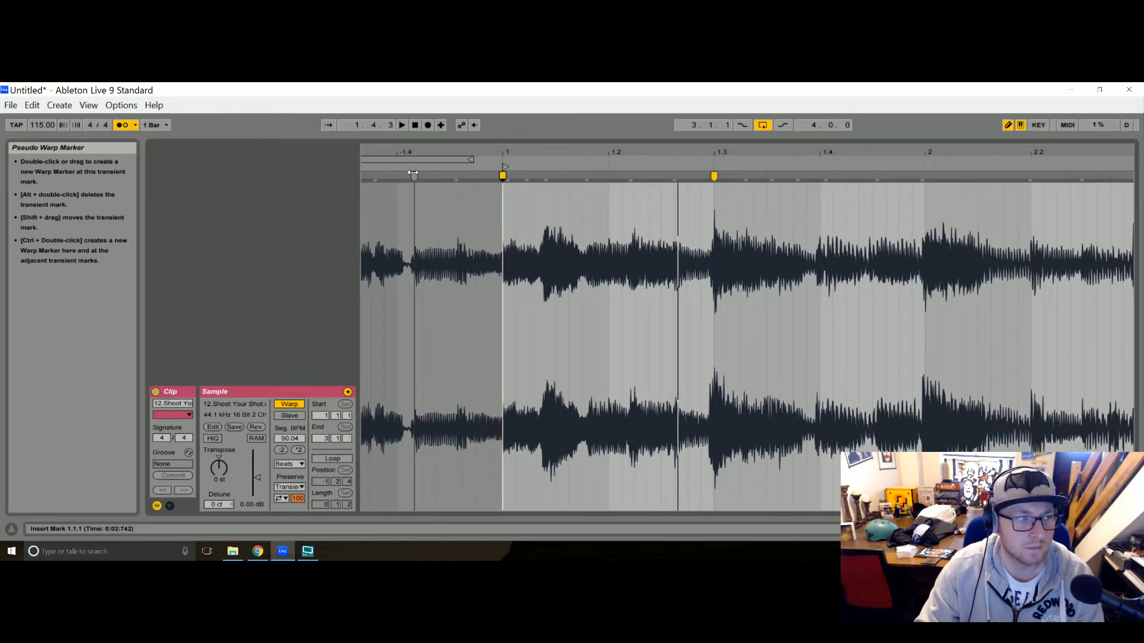
key("space")
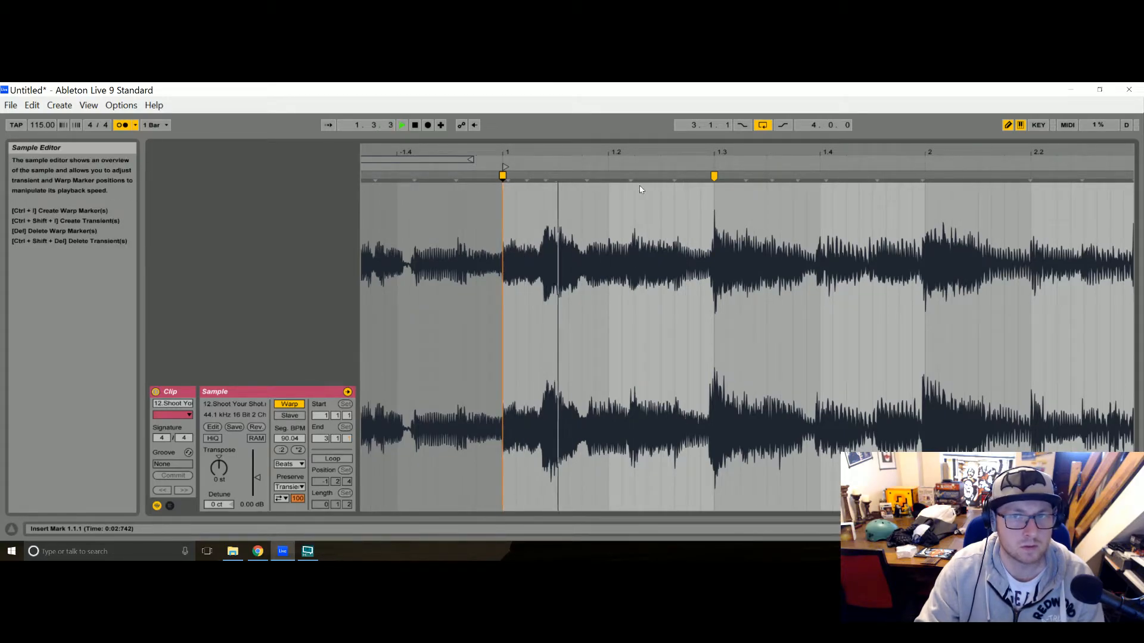
key("space")
Pin the transient following the first hit to 1.2 with a warp marker and play the clip.
left_click_drag(585, 175, 611, 176)
key("space")
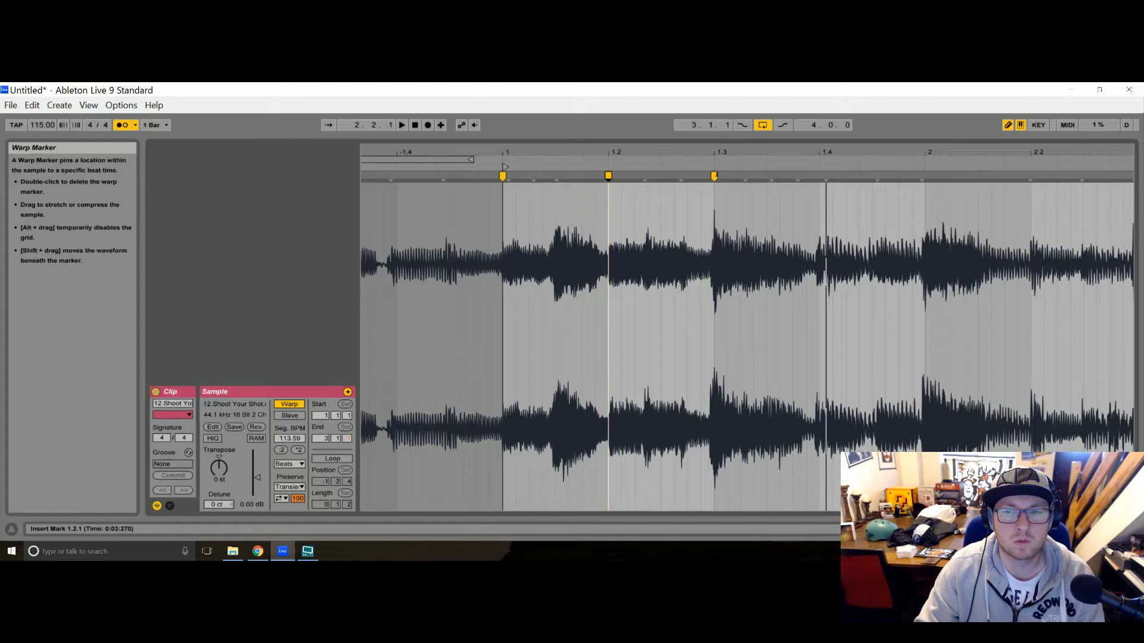
key("space")
key("space")
Replace the warp marker at 1.3 with one on the next transient, and stretch a later transient to just before 2.2.
double_click(714, 176)
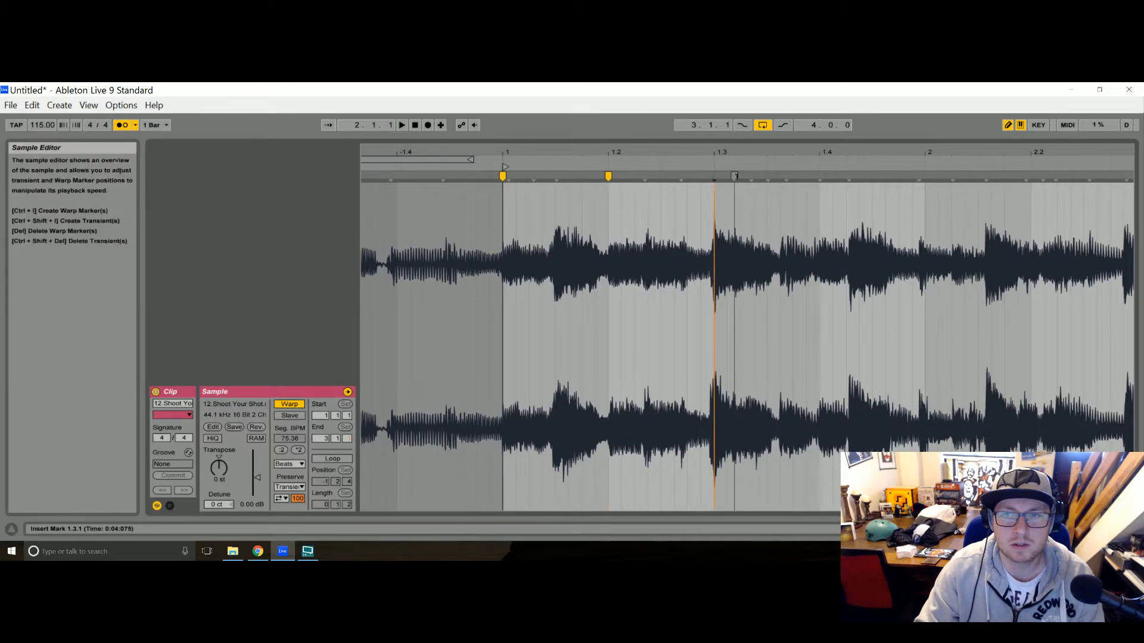
left_click_drag(735, 177, 714, 176)
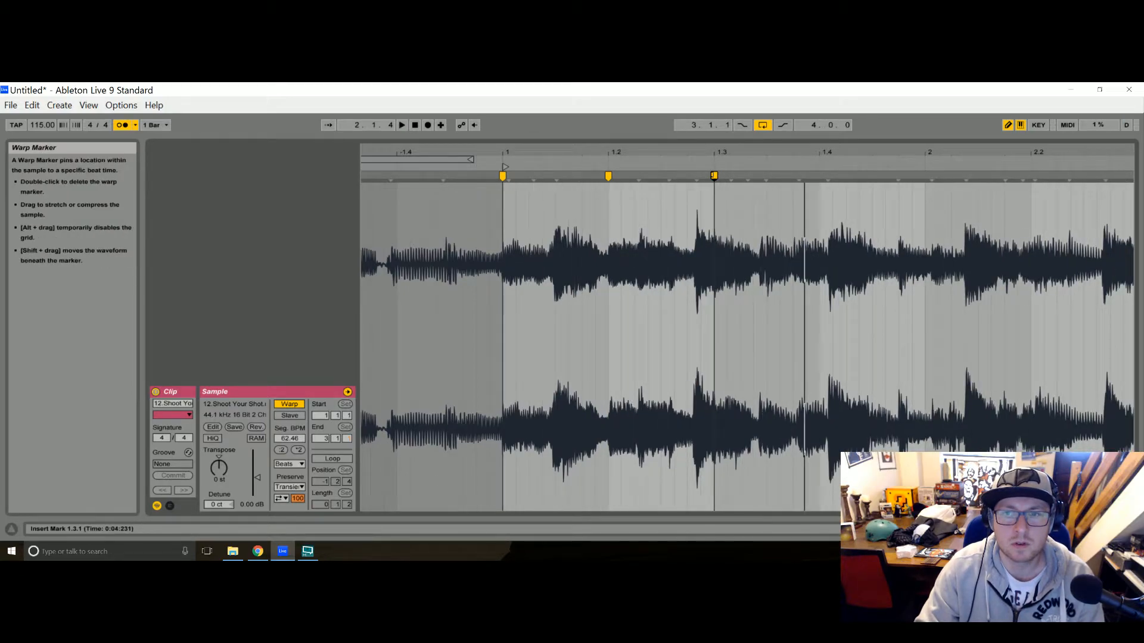
left_click_drag(801, 177, 1018, 176)
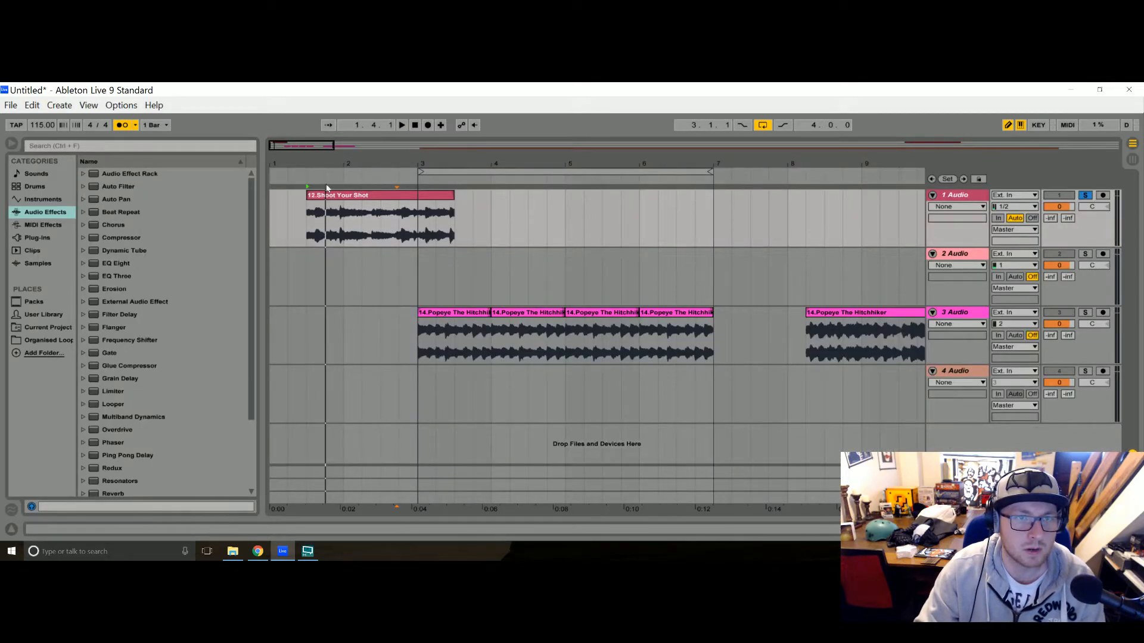
Move the Shoot Your Shot clip in the arrangement so it starts at bar 2, and play it.
left_click_drag(337, 198, 375, 197)
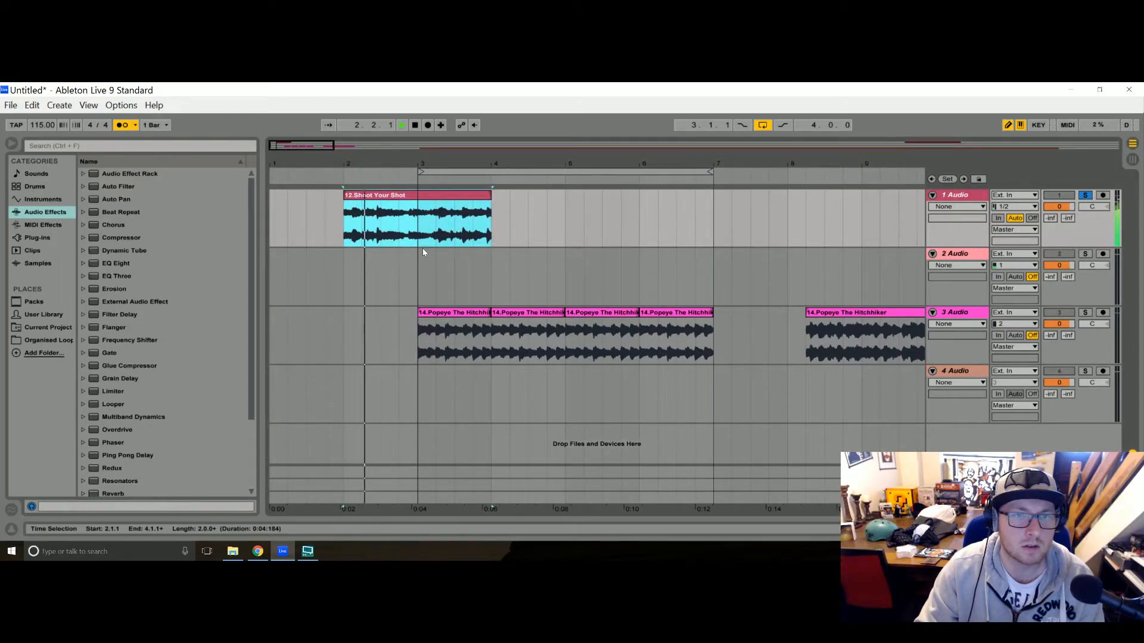
key("space")
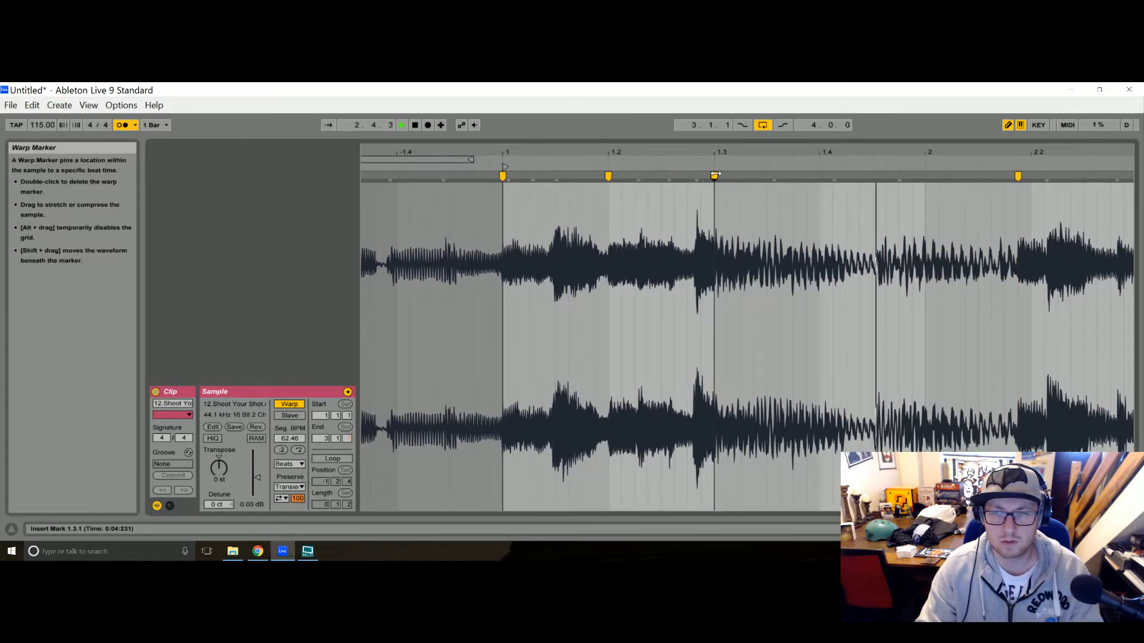
Pull the warp marker near 2.2 back to about midway between 1.3 and 1.4, and delete the marker at 1.3.
double_click(1018, 176)
left_click_drag(1013, 176, 767, 189)
double_click(991, 177)
double_click(715, 176)
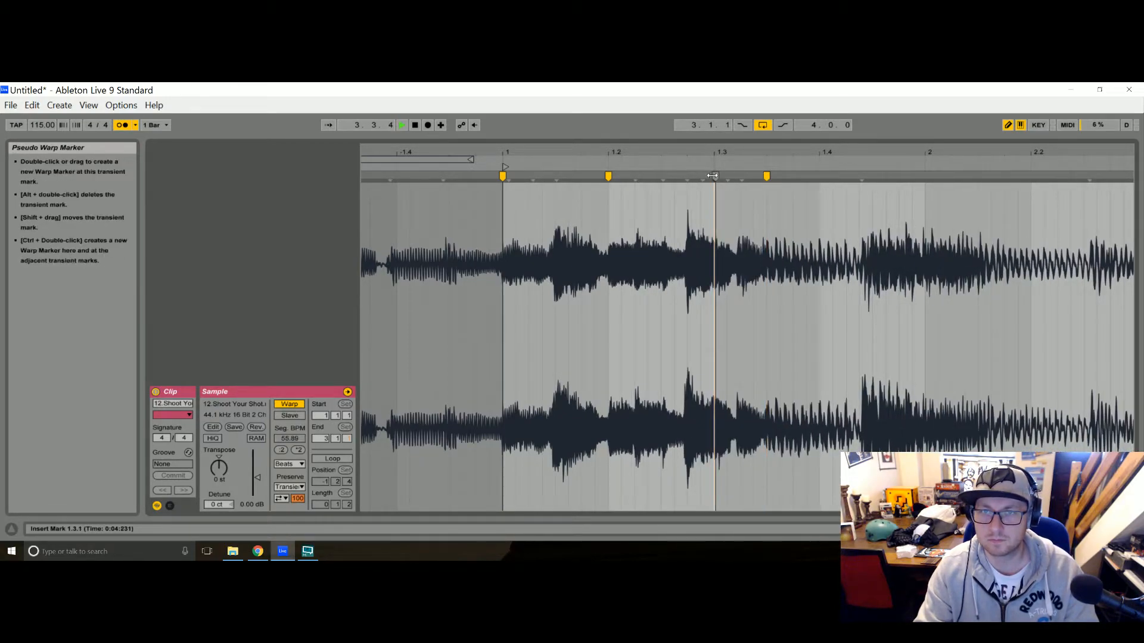
Add a warp marker on the transient following 1.3, pull it back to just after 1.3, and play the clip.
key("space")
double_click(741, 176)
mouse_move(740, 175)
left_mouse_down()
mouse_move(712, 177)
mouse_move(727, 176)
left_mouse_up()
key("space")
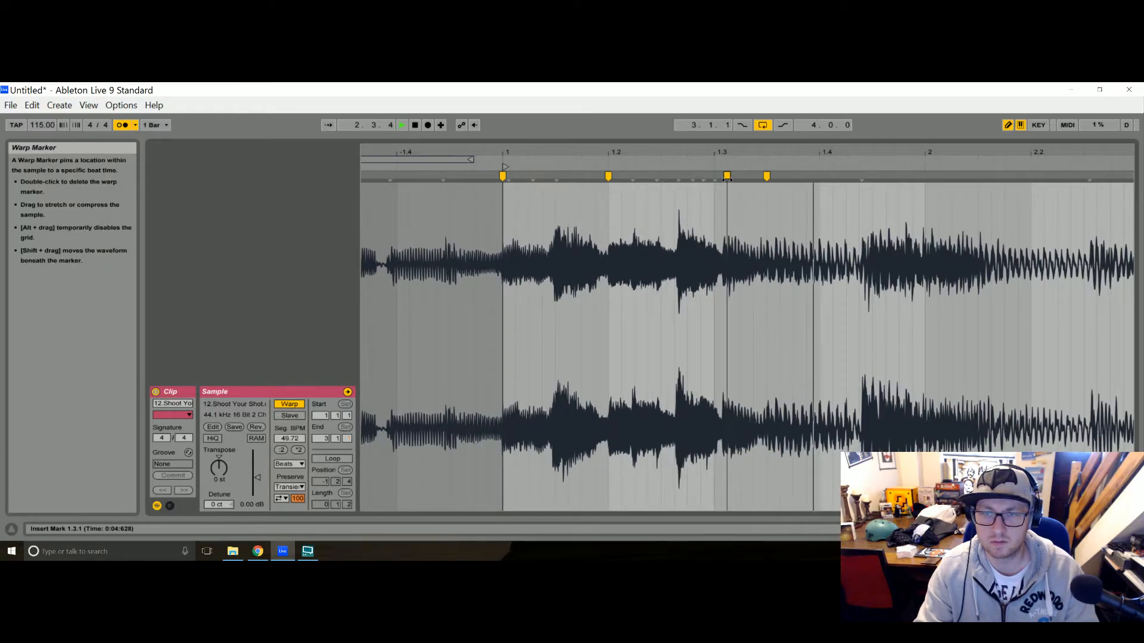
Delete the warp marker midway between 1.3 and 1.4, and audition the clip repeatedly against the metronome.
double_click(766, 176)
key("space")
key("space")
key("space")
key("space")
key("space")
key("space")
key("space")
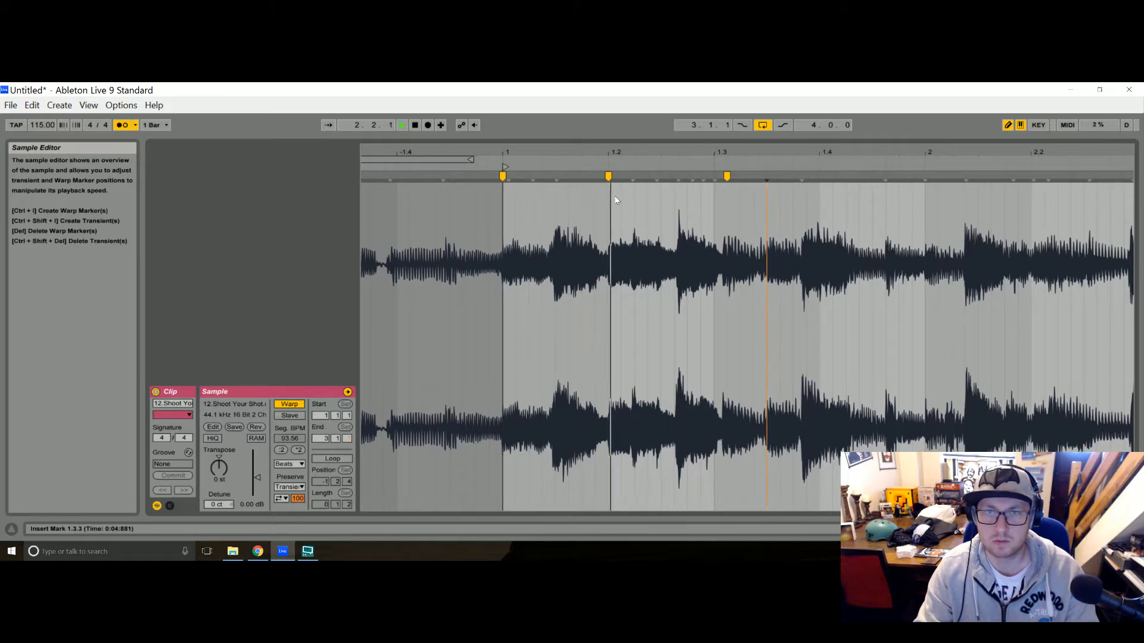
key("space")
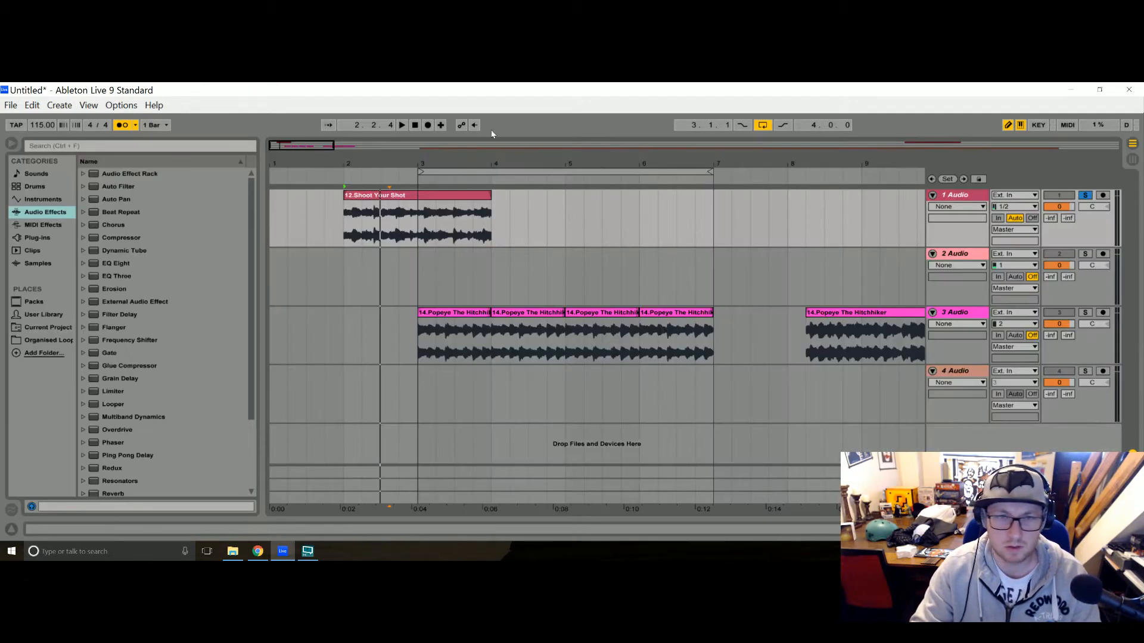
Extend the start of the Shoot Your Shot clip back to bar 1 in the arrangement, and play it.
left_click_drag(344, 197, 270, 195)
key("space")
left_click(281, 195)
key("space")
key("space")
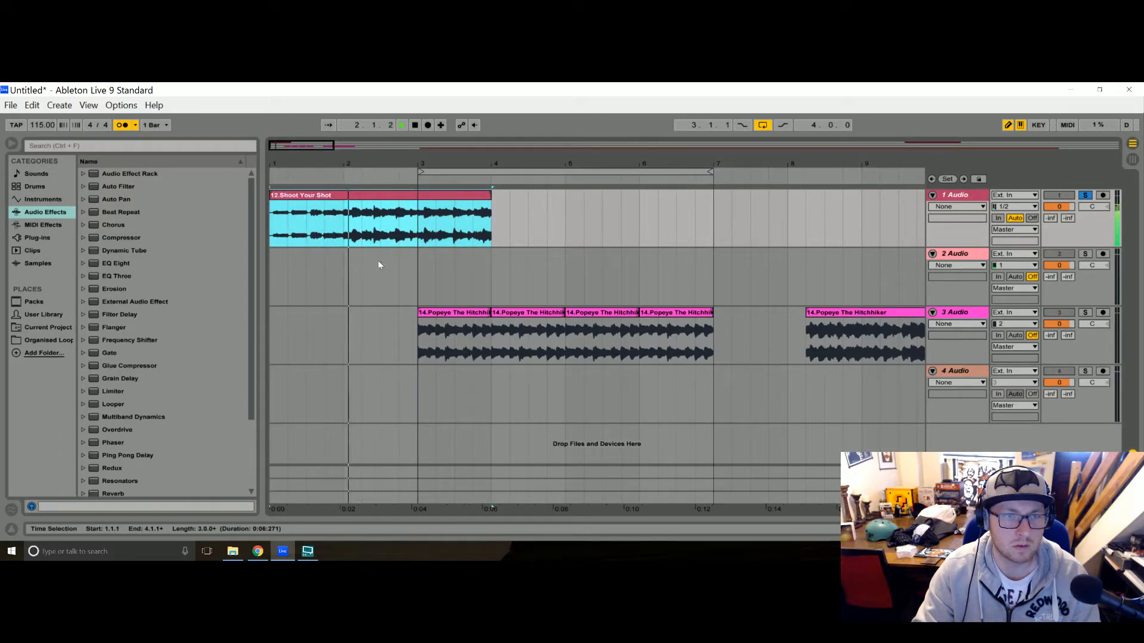
key("space")
key("space")
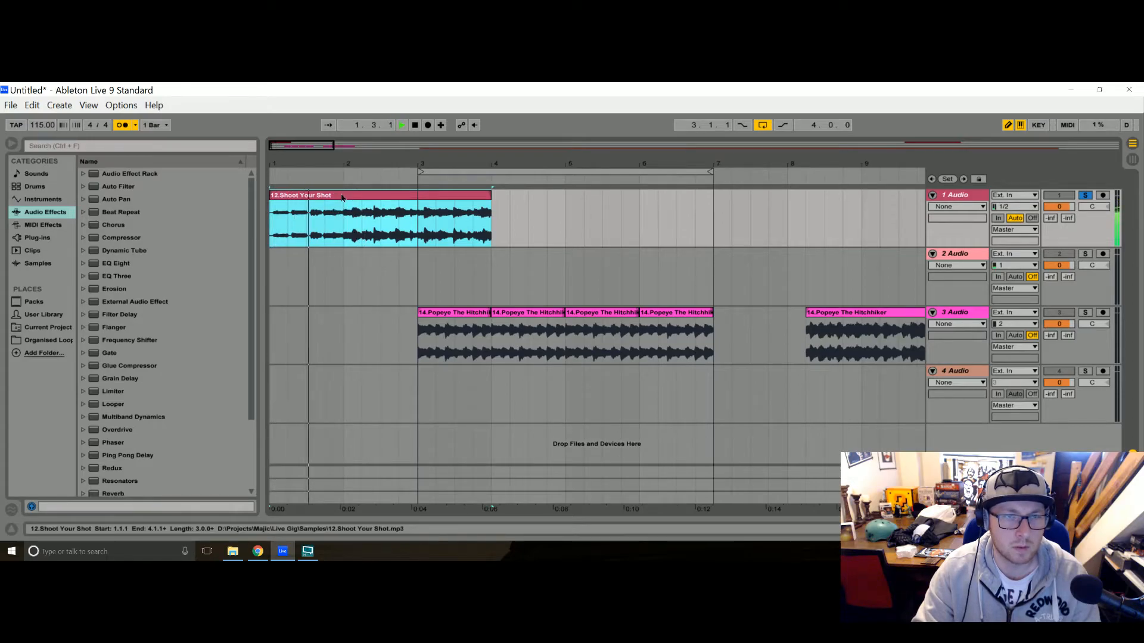
Replace the warp marker at 1 with the preceding transient pinned to 1.1.1, delete the 1.2 marker, and play the clip.
double_click(341, 197)
double_click(443, 175)
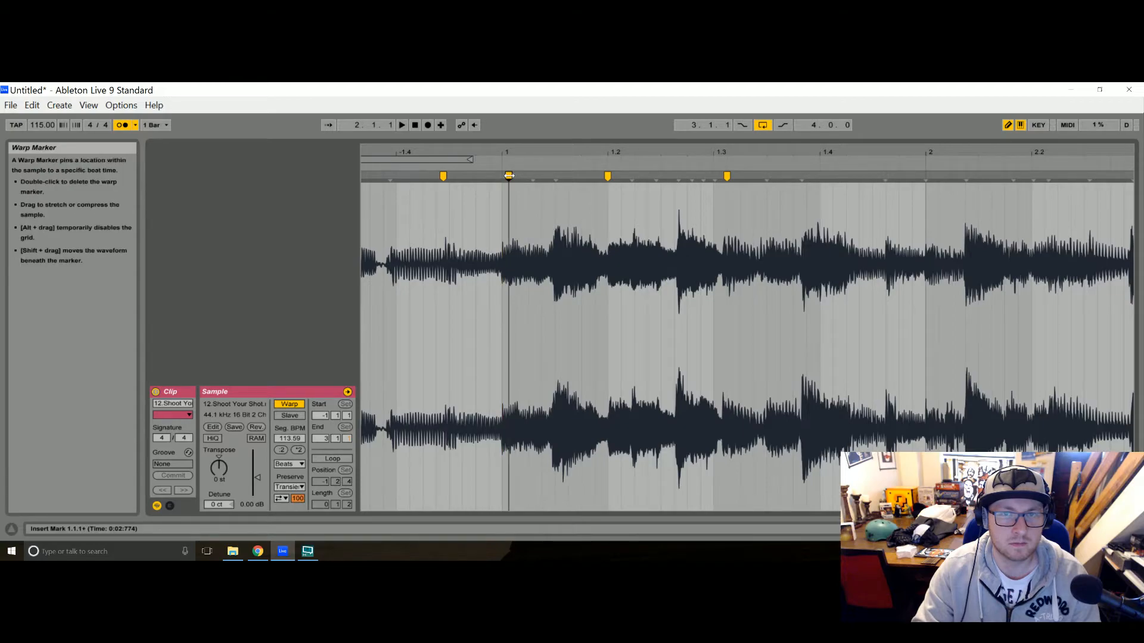
left_click_drag(443, 176, 502, 175)
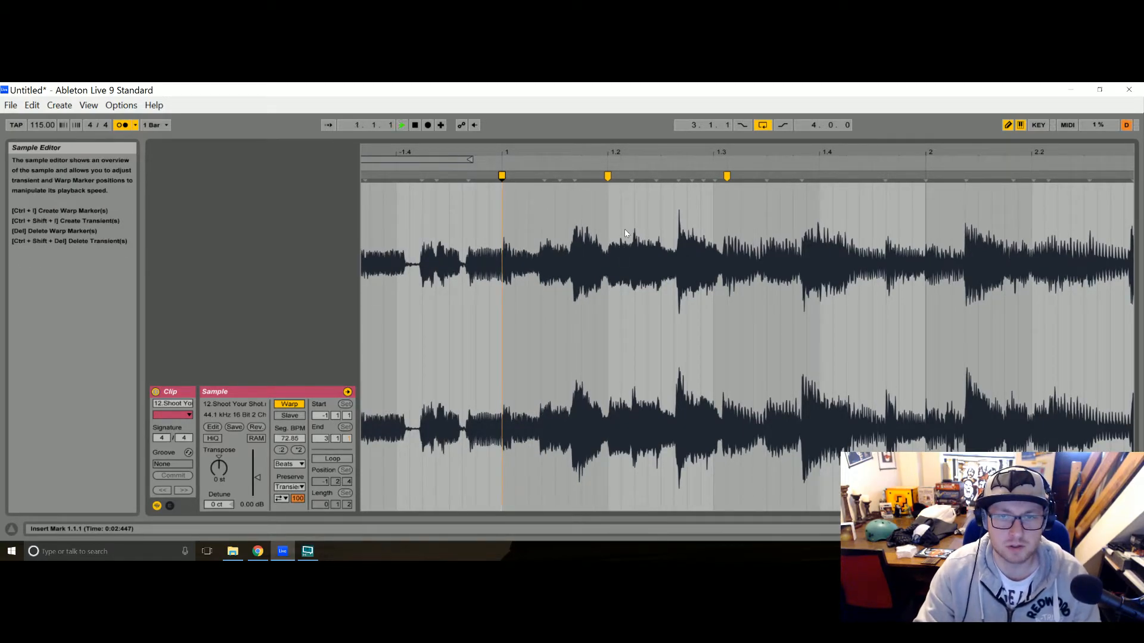
double_click(607, 177)
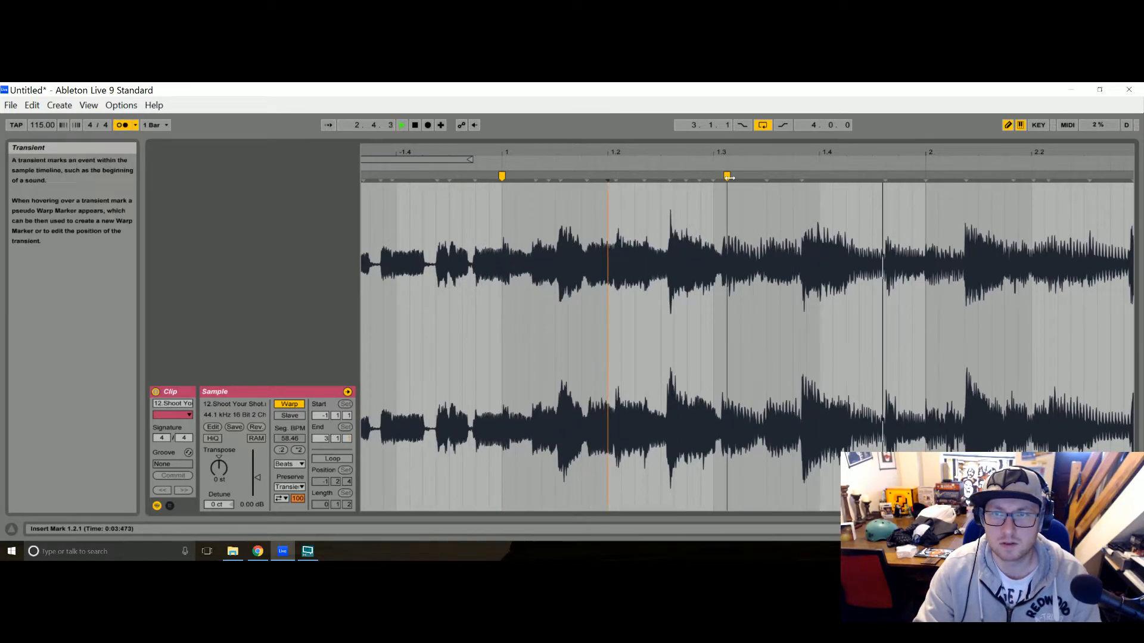
key("space")
key("space")
key("space")
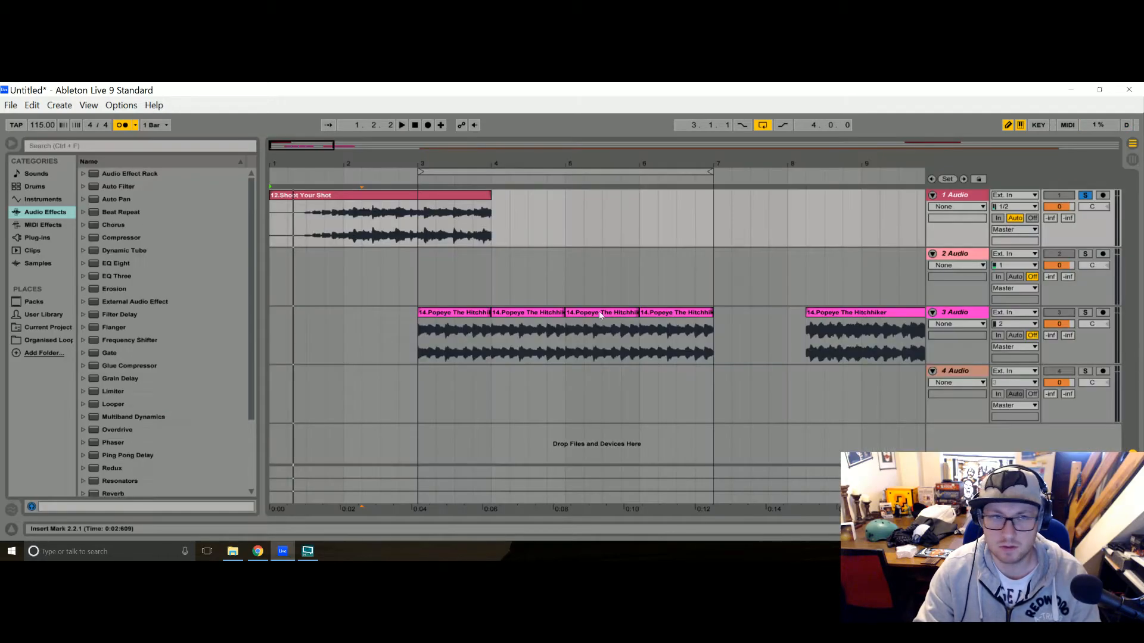
Trim the Shoot Your Shot clip to start at bar 2 in the arrangement, and delete the warp marker just after 1.3.
left_click_drag(272, 195, 345, 196)
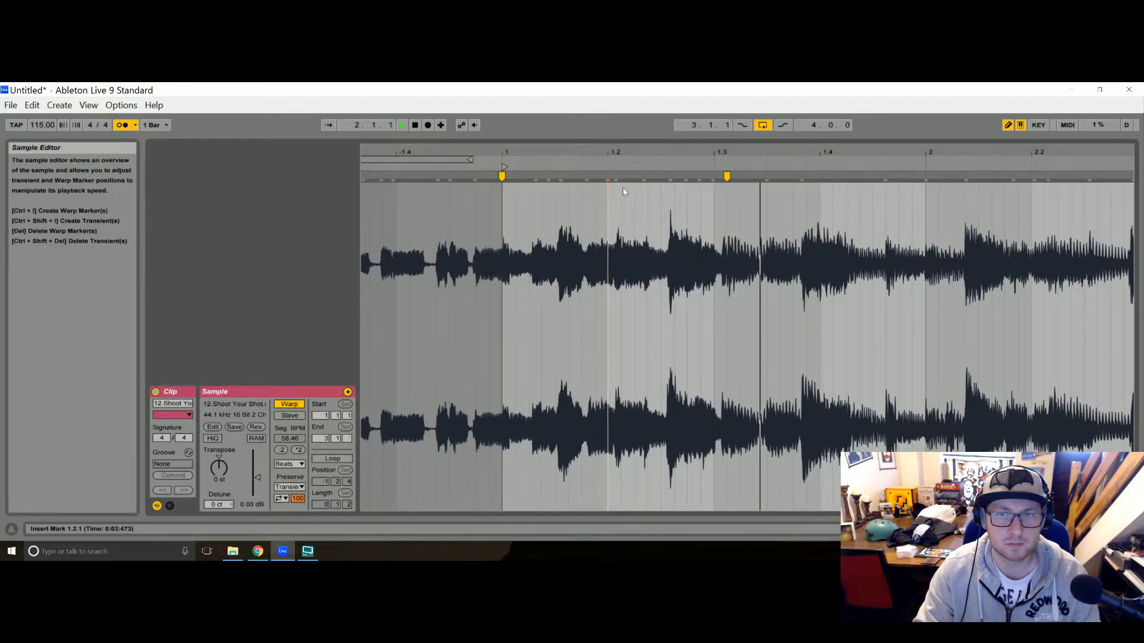
key("space")
double_click(725, 175)
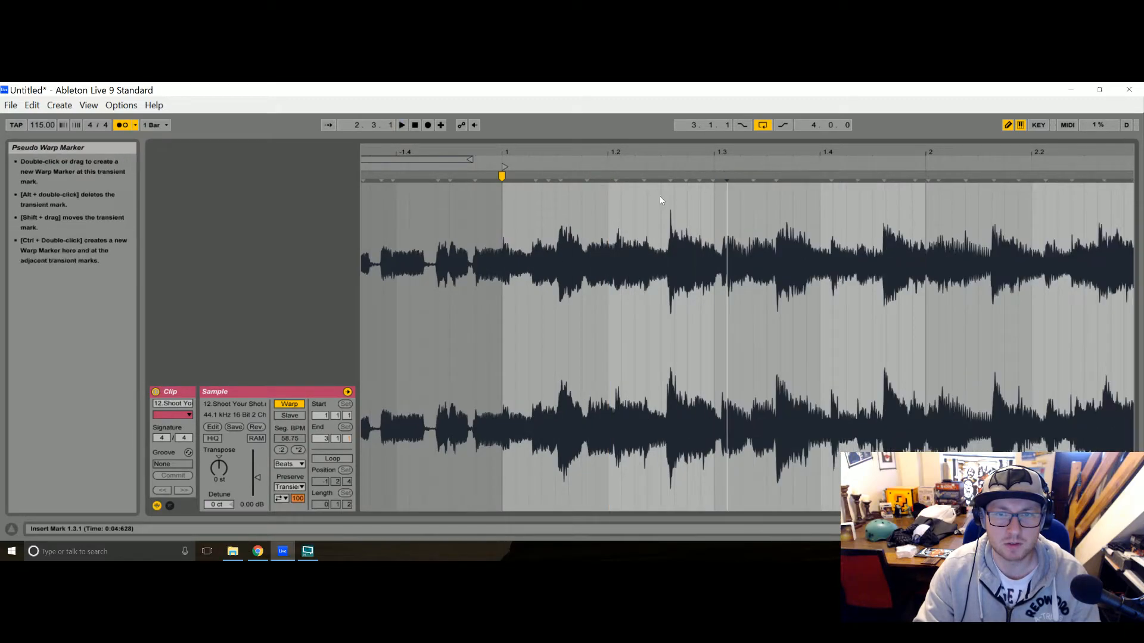
Add a warp marker on the transient just before 1.2, stretch it to 1.2.3, and play the clip.
double_click(602, 176)
key("space")
left_click_drag(602, 176, 657, 174)
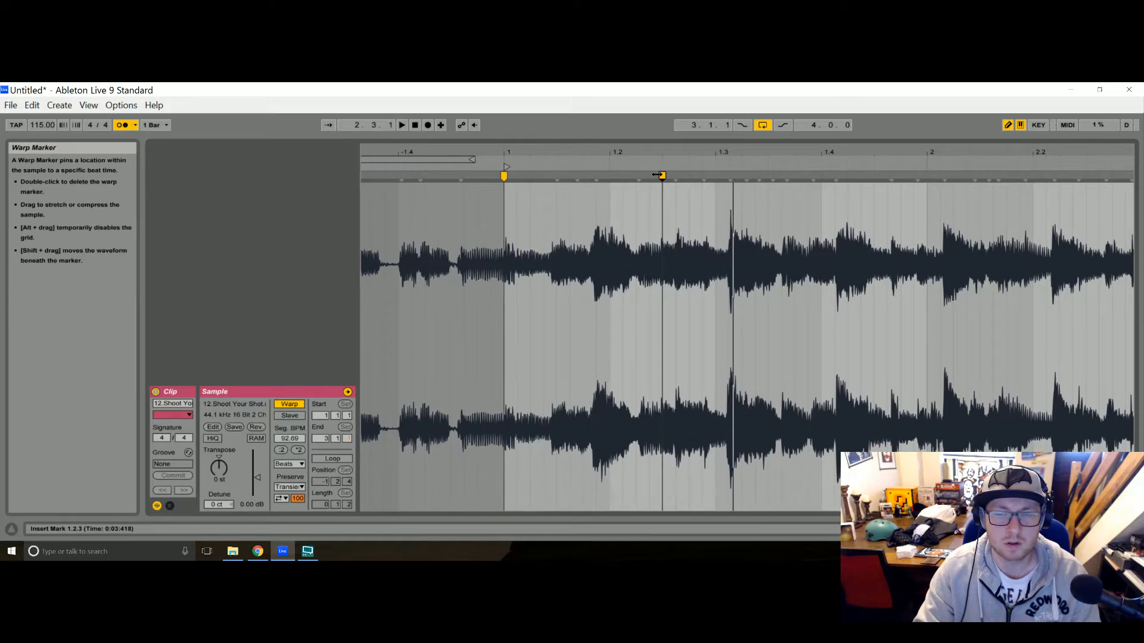
key("space")
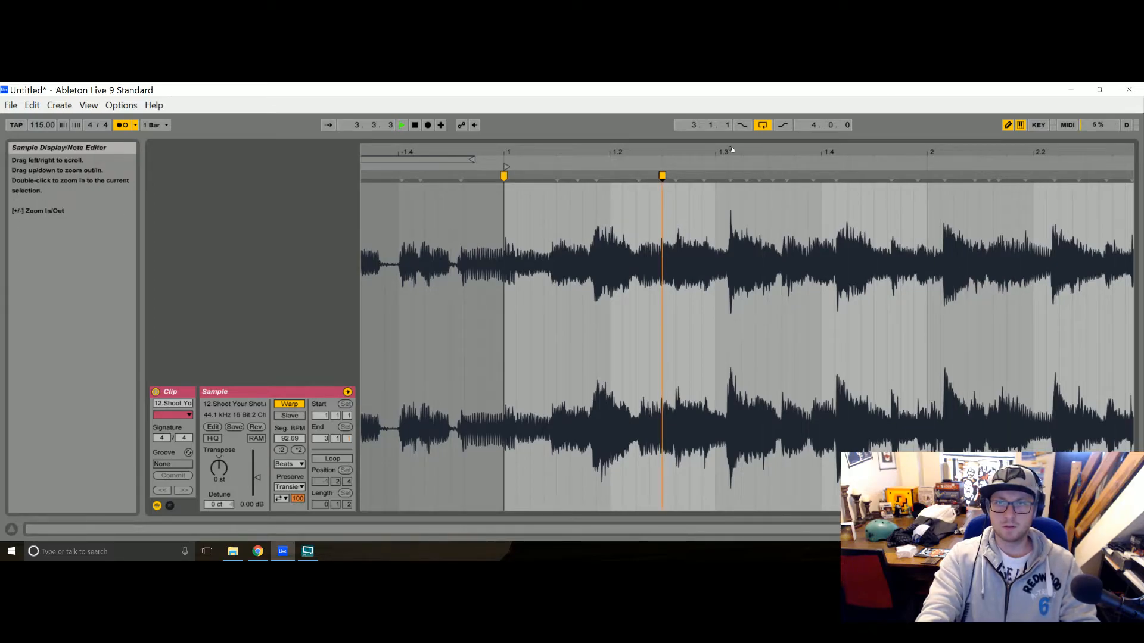
Extend the clip's end to 6.3.1, and pin a transient from shortly after bar 5 to 6.3.1 with a warp marker.
left_click_drag(732, 150, 474, 84)
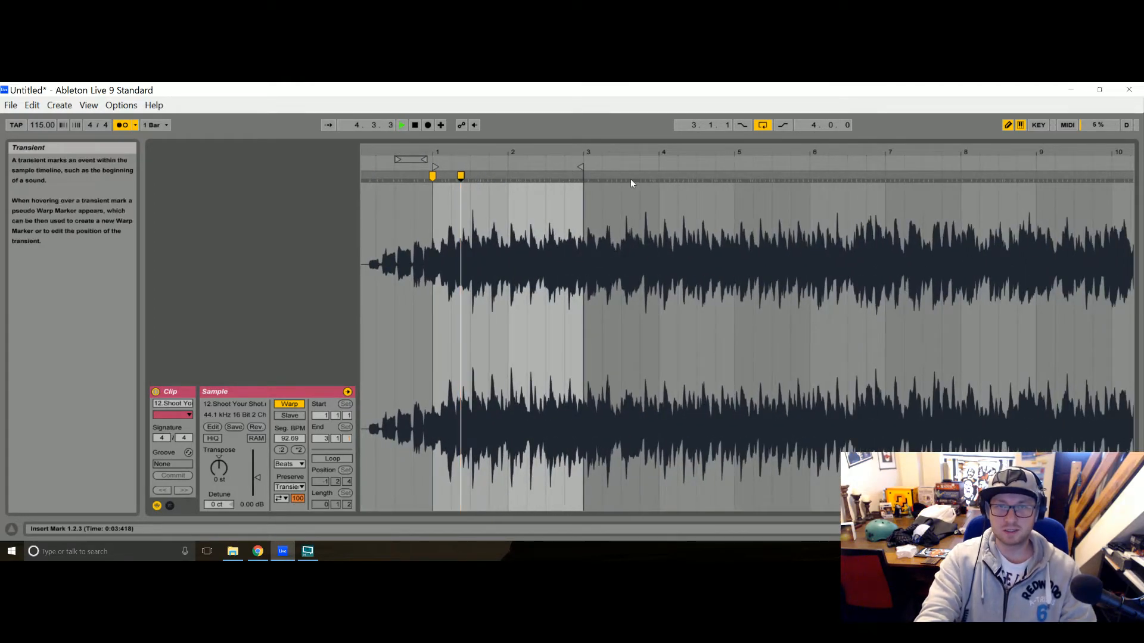
left_click_drag(594, 166, 857, 166)
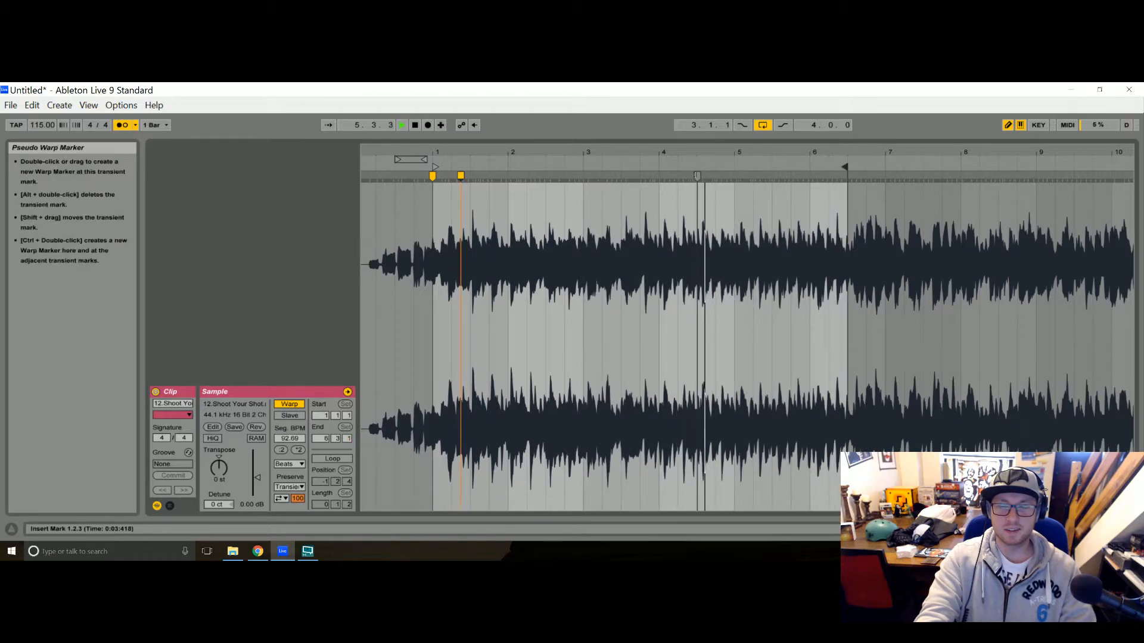
double_click(759, 176)
mouse_move(759, 176)
left_mouse_down()
mouse_move(1120, 175)
mouse_move(1017, 190)
left_mouse_up()
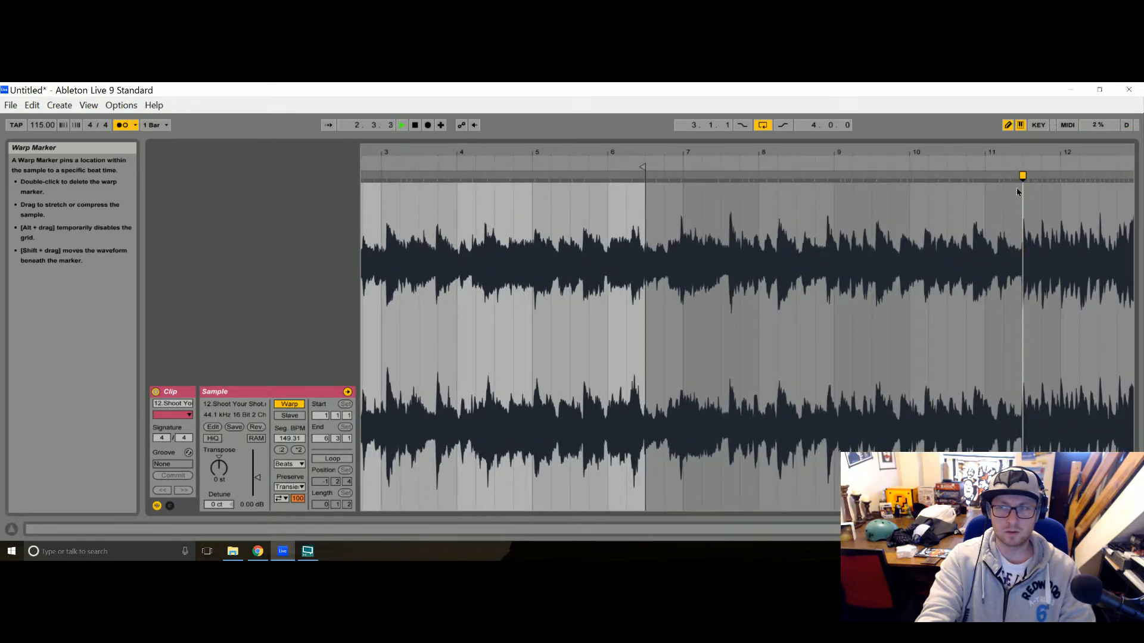
left_click_drag(1017, 188, 733, 199)
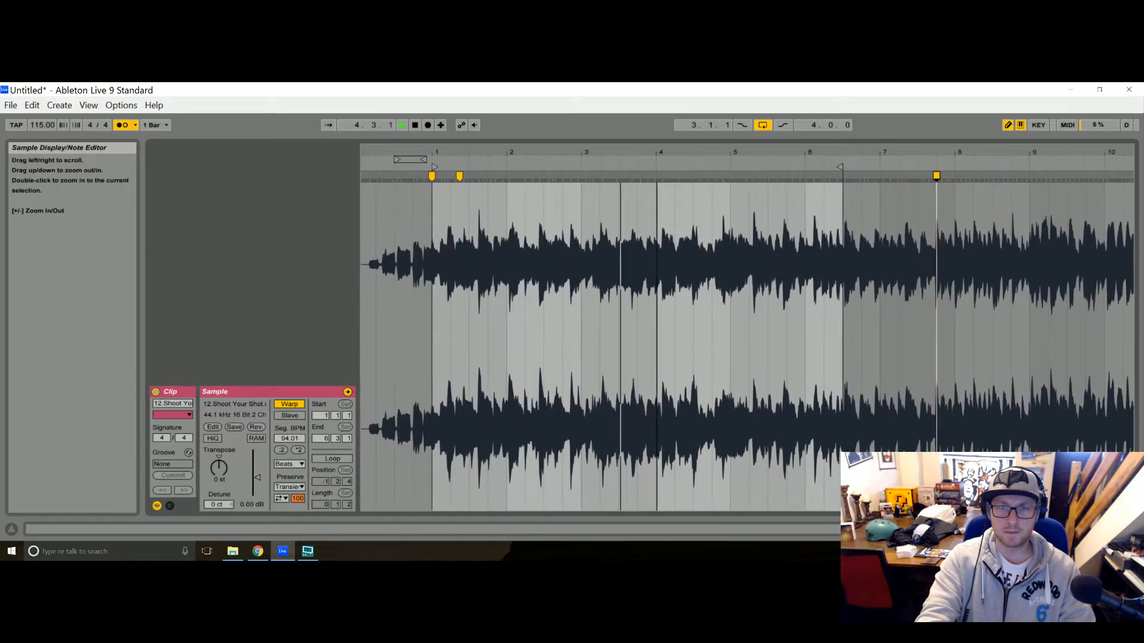
left_click_drag(832, 176, 741, 177)
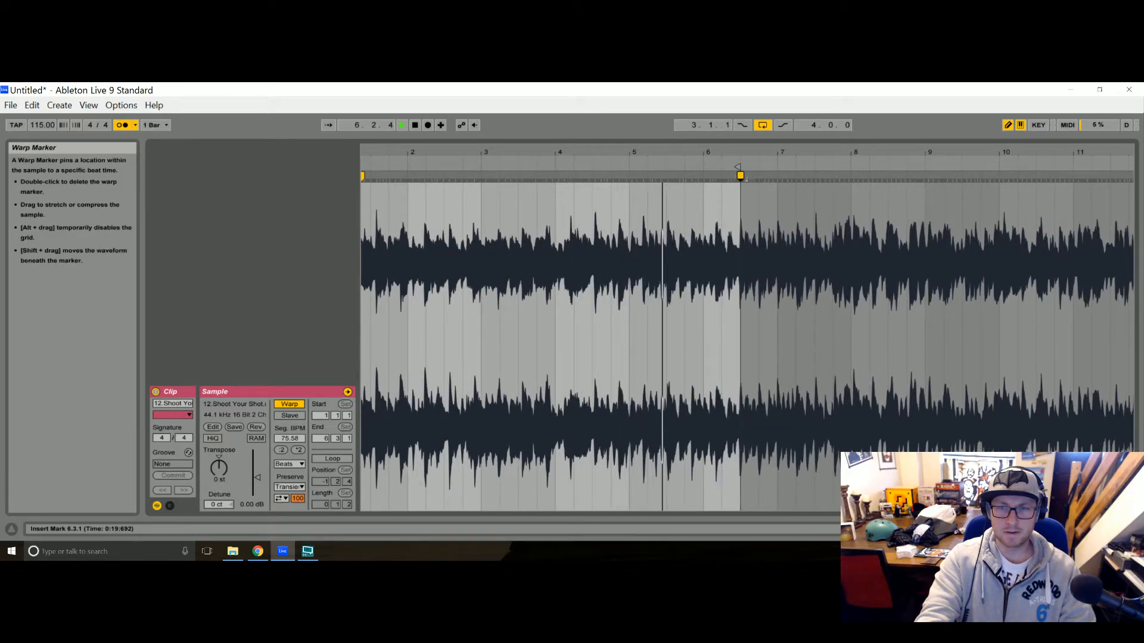
Replace the warp marker at 1.2.3 with one on the next strong transient, stretch it to 2.1.1, and play the clip.
left_click_drag(410, 154, 522, 249)
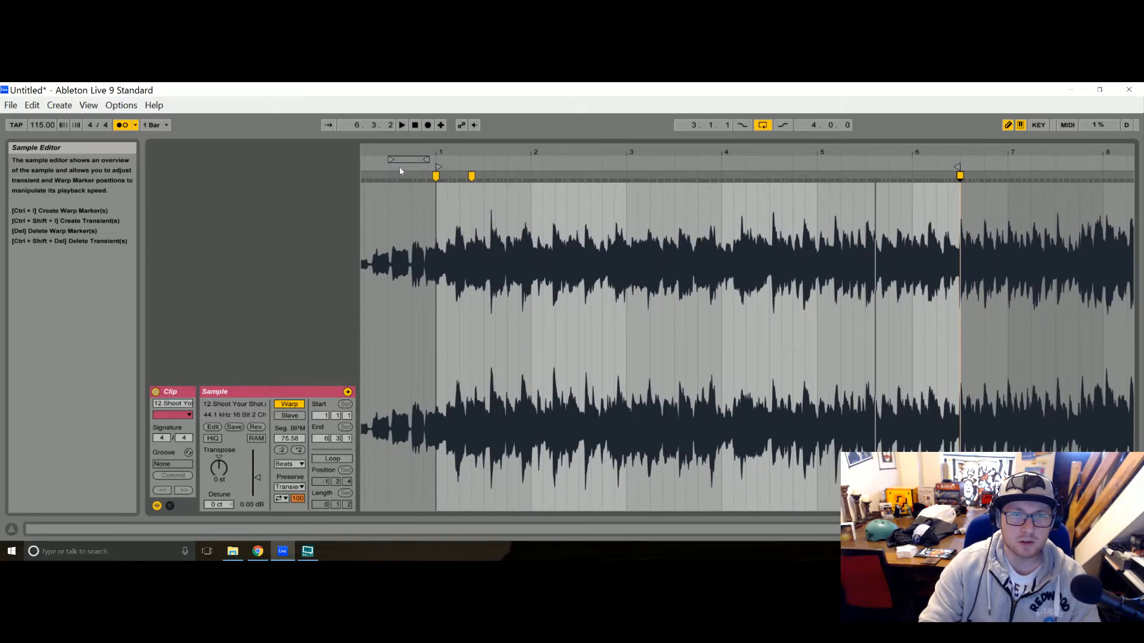
double_click(471, 176)
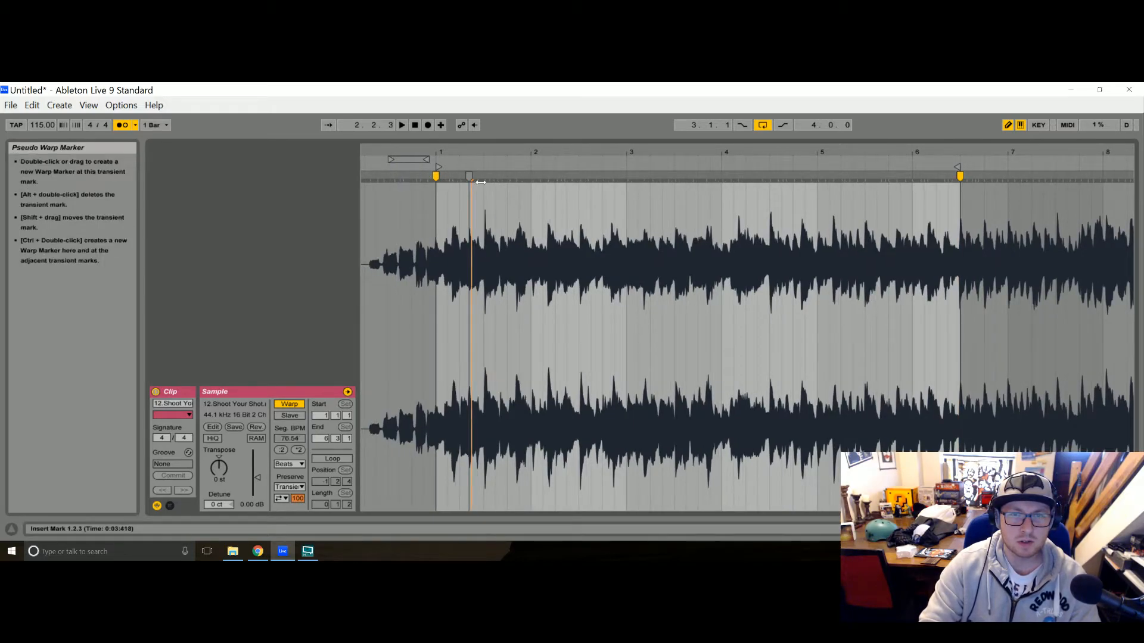
left_click_drag(482, 176, 531, 175)
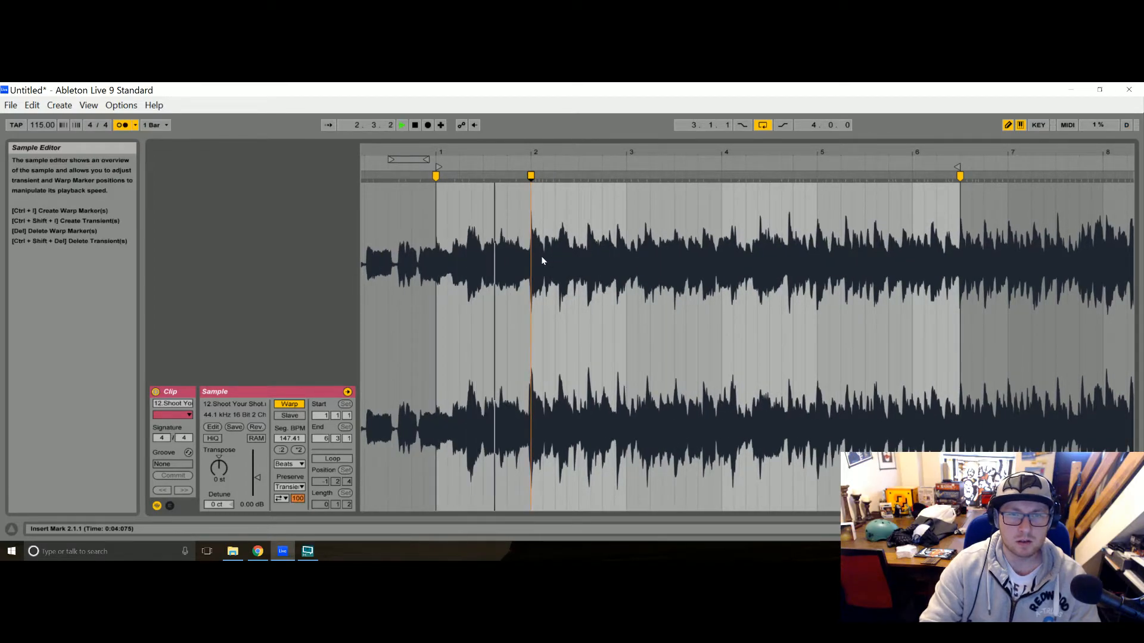
key("space")
key("space")
key("space")
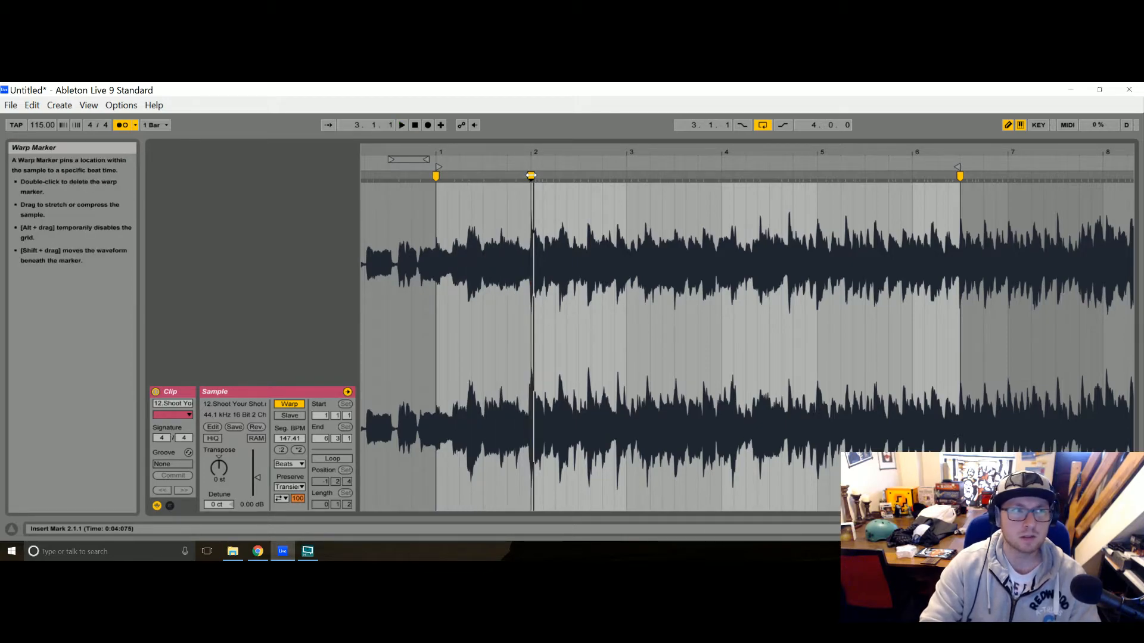
Pull the warp marker at bar 2 back to 1.3.1 and play the clip.
left_click_drag(530, 175, 485, 176)
key("space")
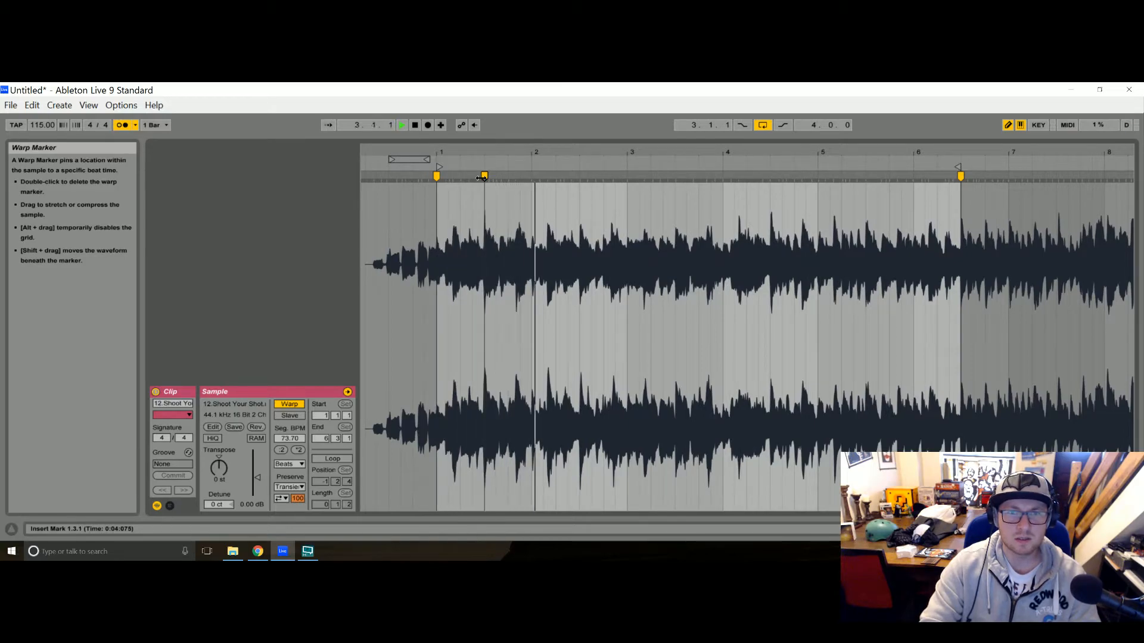
key("space")
key("space")
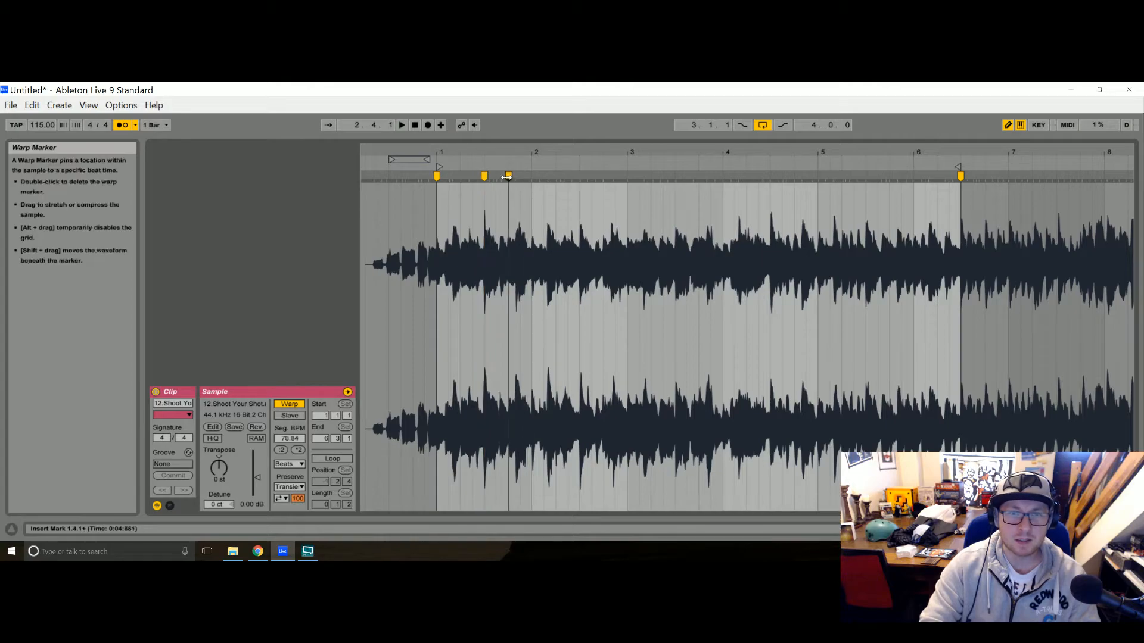
Stretch the transient near 1.4 to 2.1.1 with its warp marker, delete the marker at 1.3, and play the clip.
left_click_drag(506, 177, 528, 175)
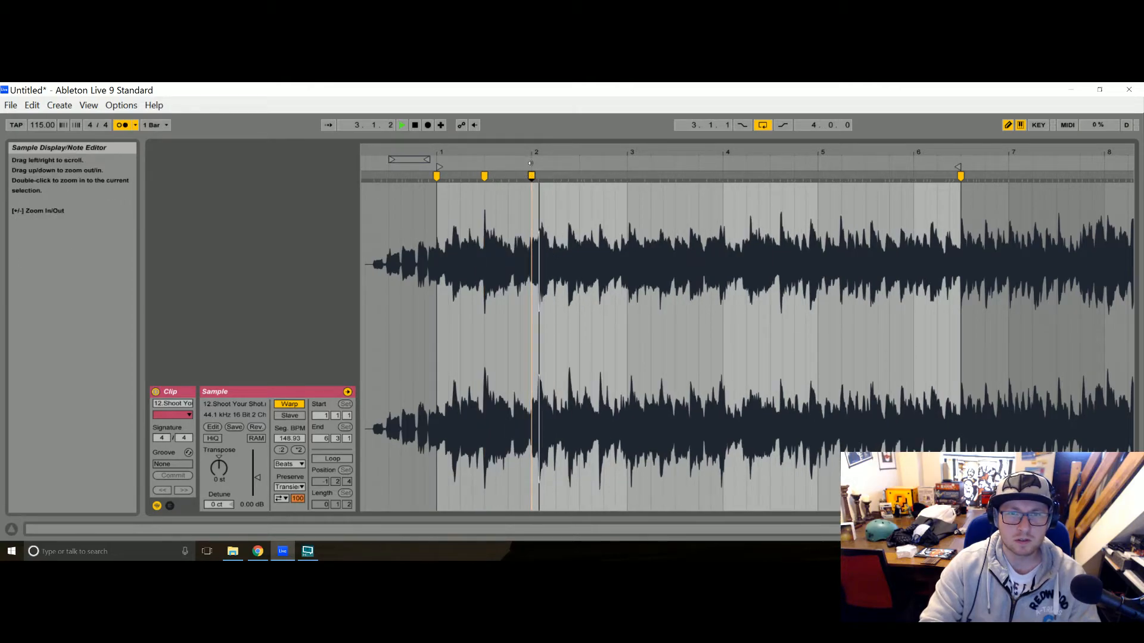
key("space")
double_click(485, 177)
key("space")
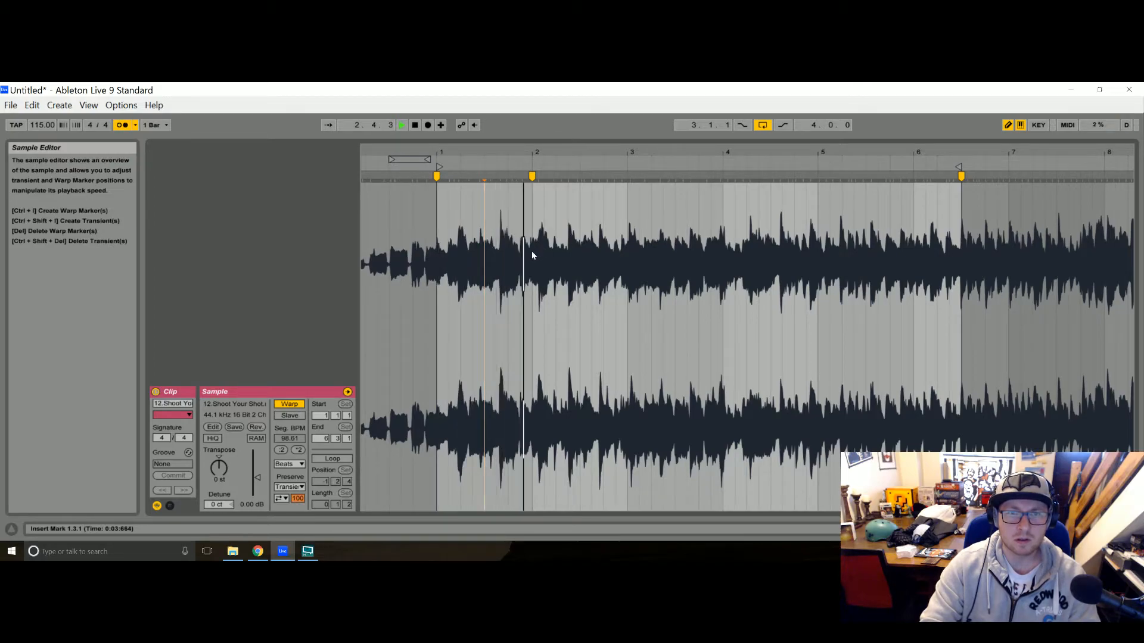
Stretch a transient near 2.3 to bar 3 with a warp marker, and replace that marker with a following transient pinned to 3.1.1.
mouse_move(586, 180)
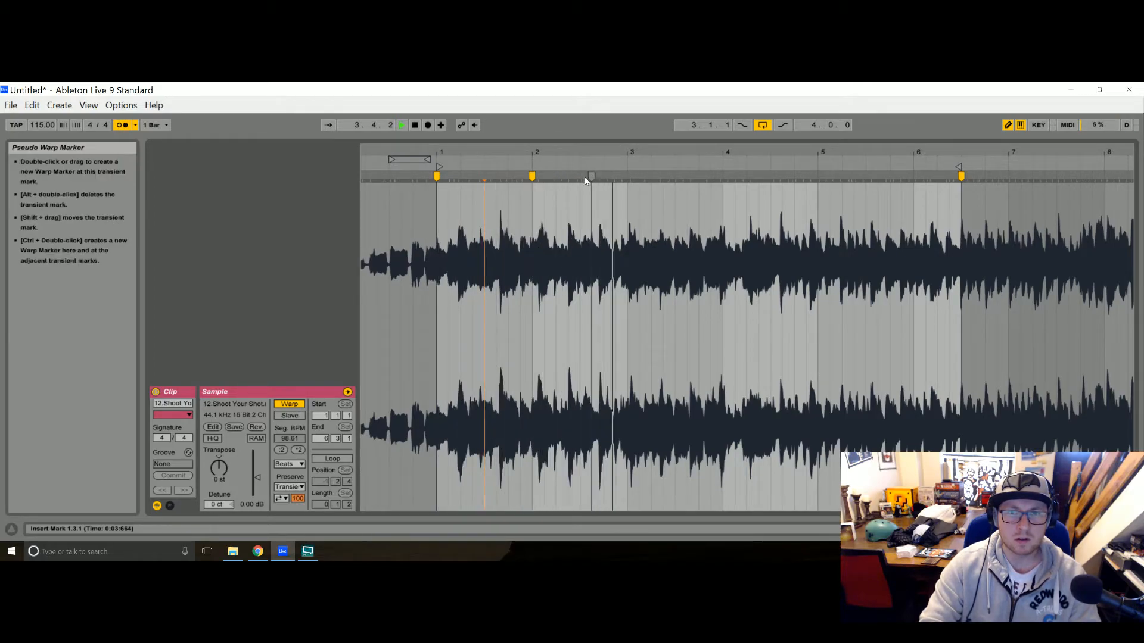
double_click(583, 175)
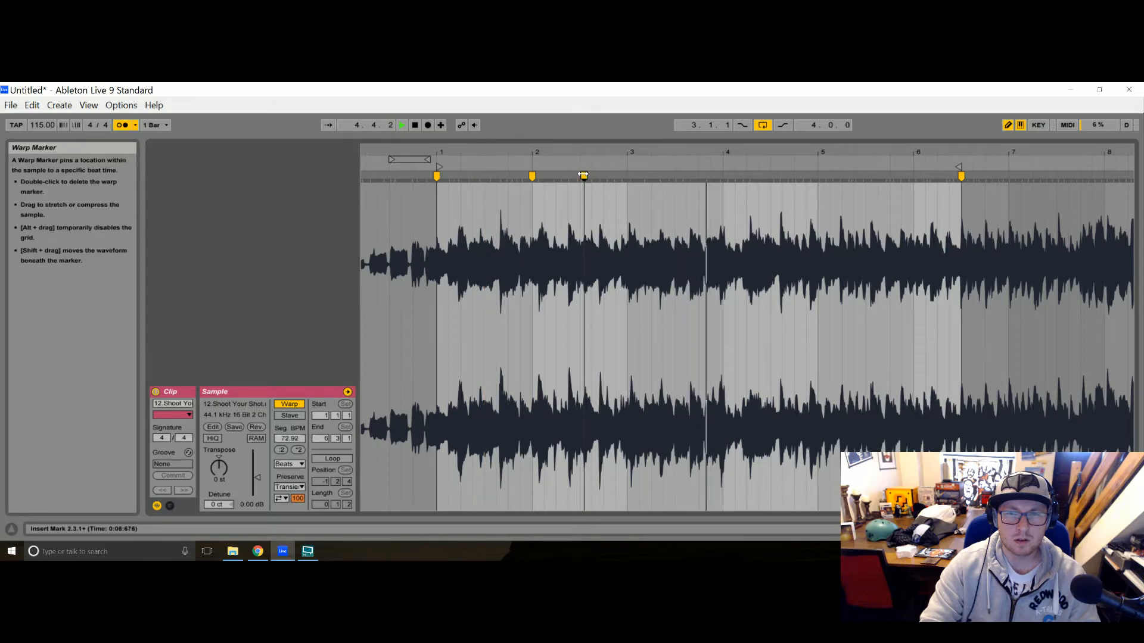
left_click_drag(583, 175, 629, 173)
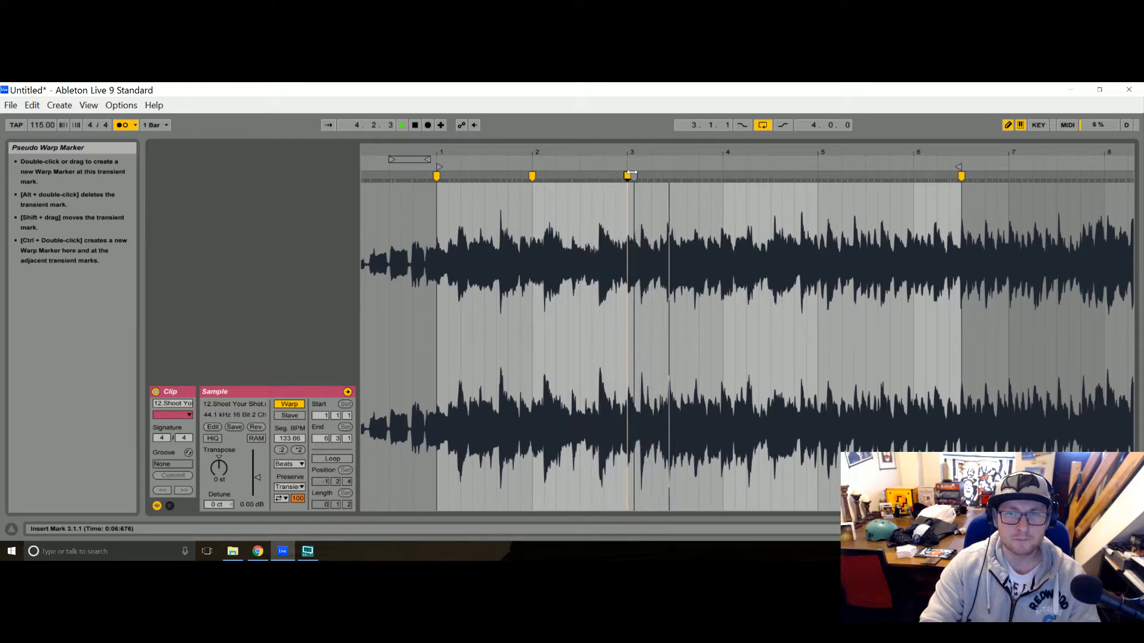
double_click(632, 175)
double_click(626, 177)
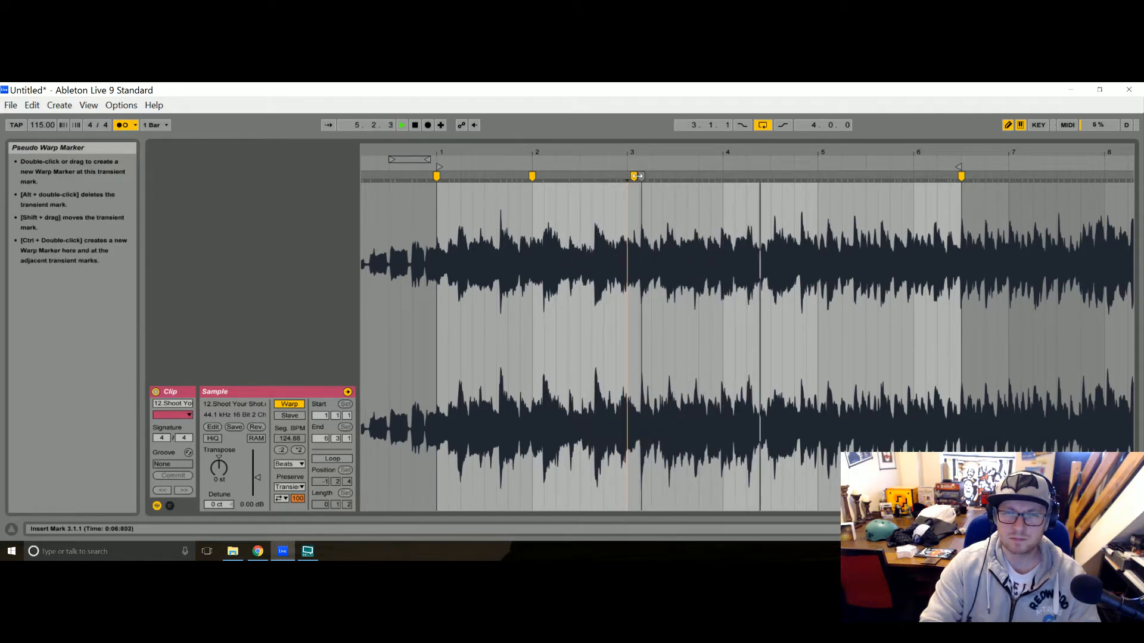
left_click_drag(634, 177, 627, 176)
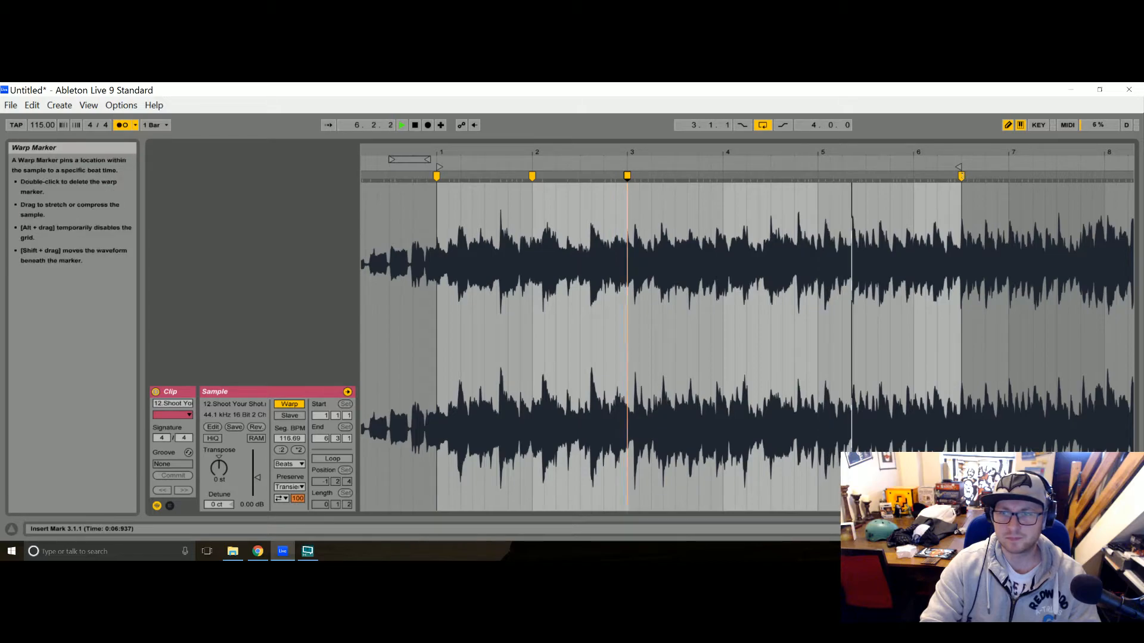
Delete the warp marker at 6.3, and stretch the transient shortly after bar 5 to 6.4.3 with a new warp marker.
double_click(839, 176)
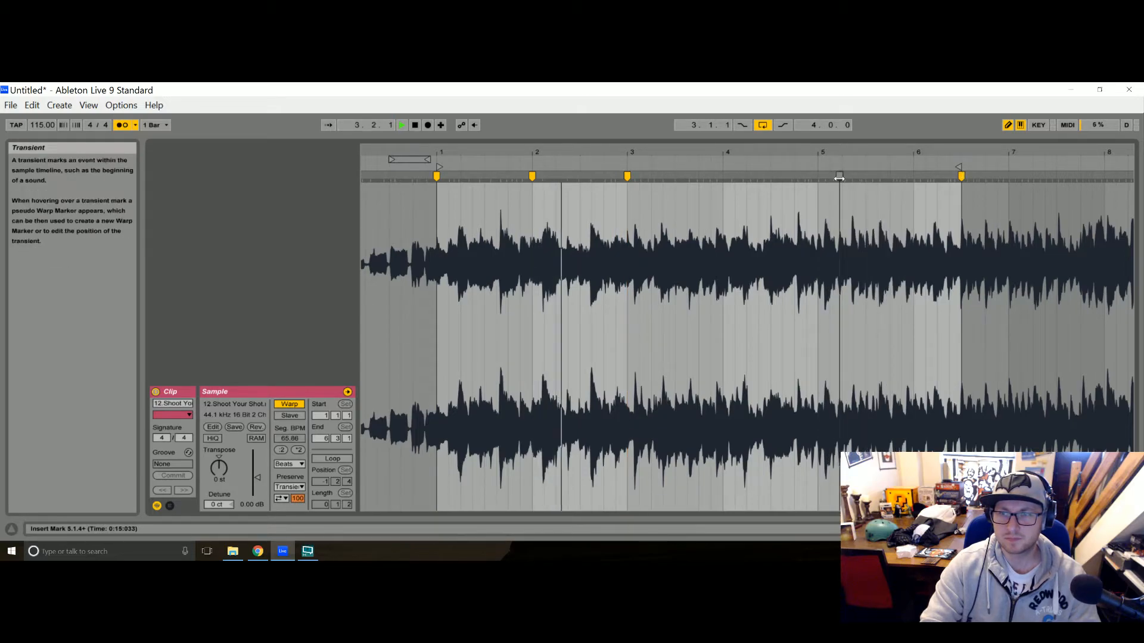
left_click(961, 175)
left_click_drag(840, 177, 950, 177)
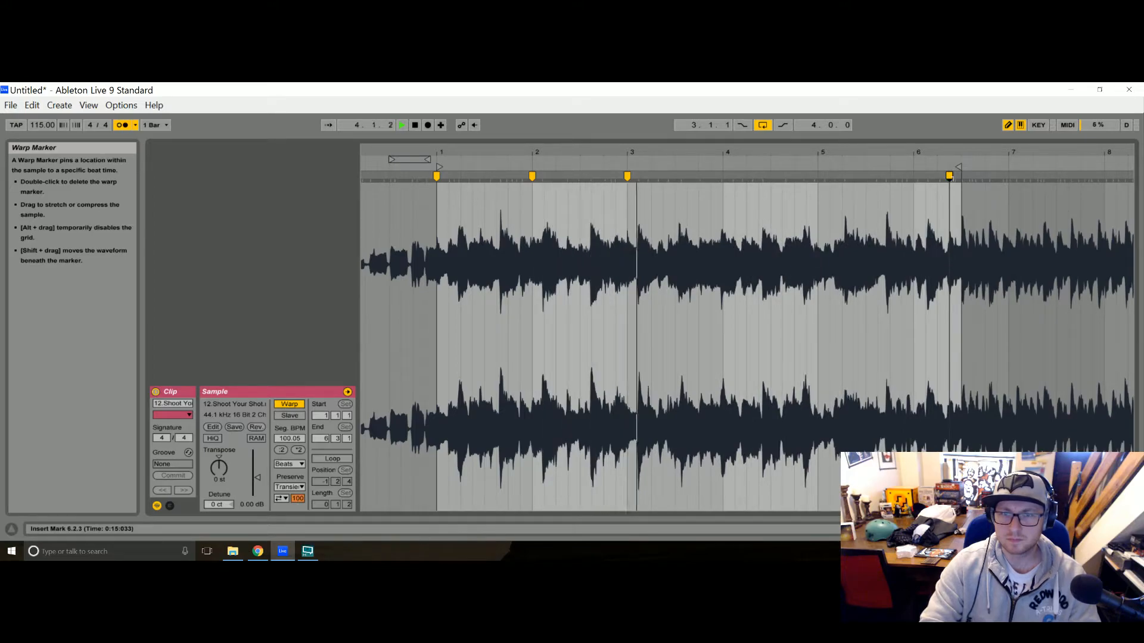
mouse_move(950, 177)
left_mouse_down()
mouse_move(1008, 177)
mouse_move(997, 176)
left_mouse_up()
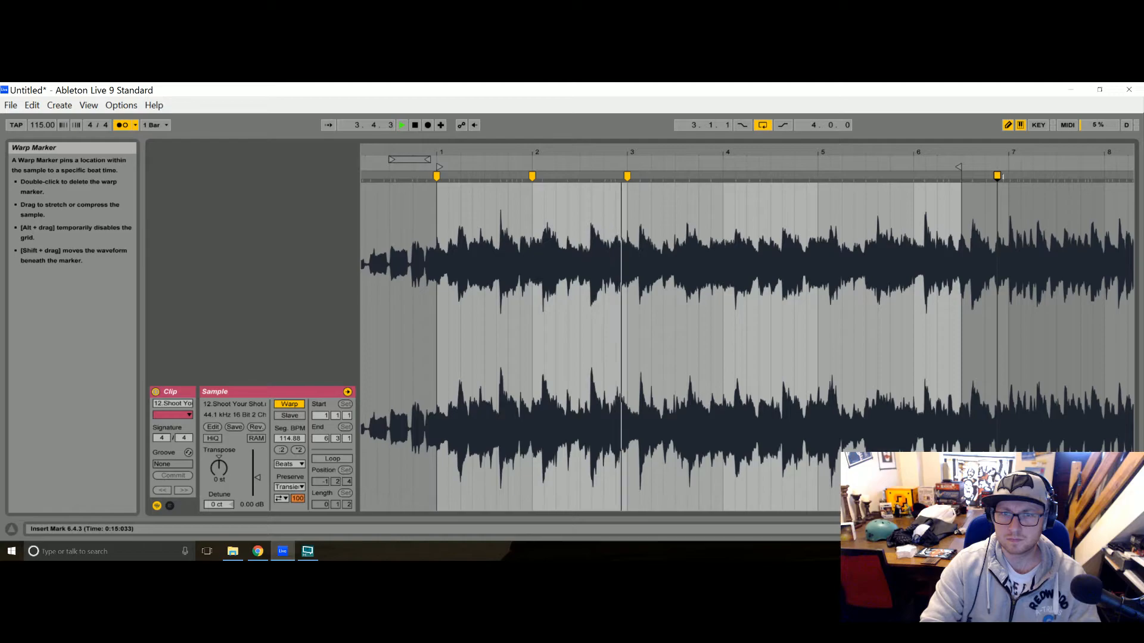
left_click(998, 176)
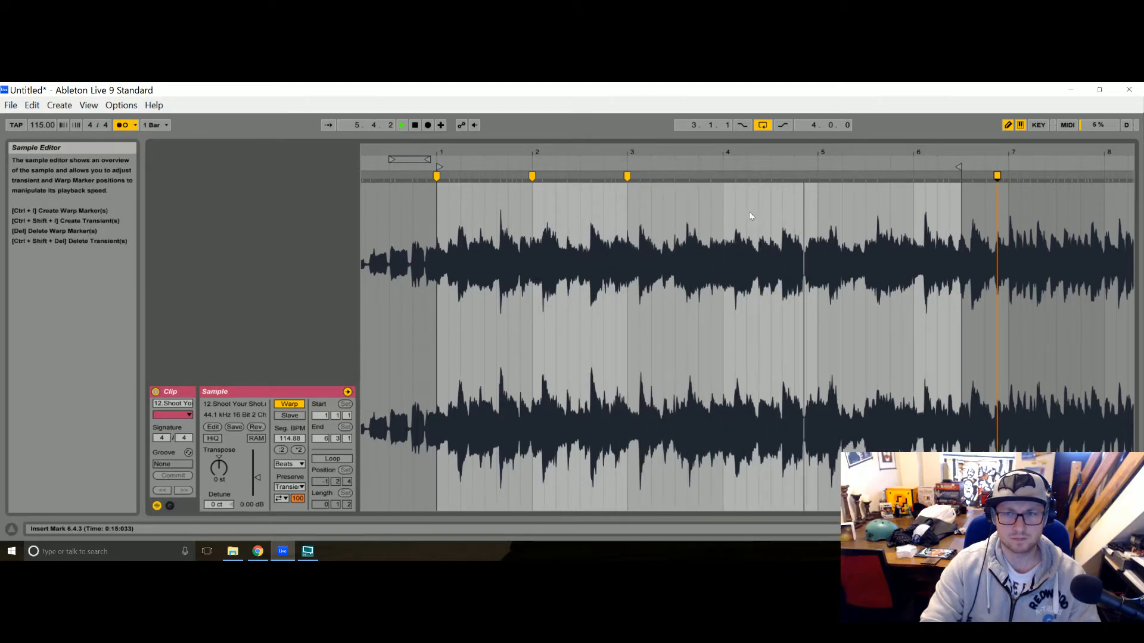
Play the clip and try stretching its last warp marker out to 10.3.3.
left_click(447, 173)
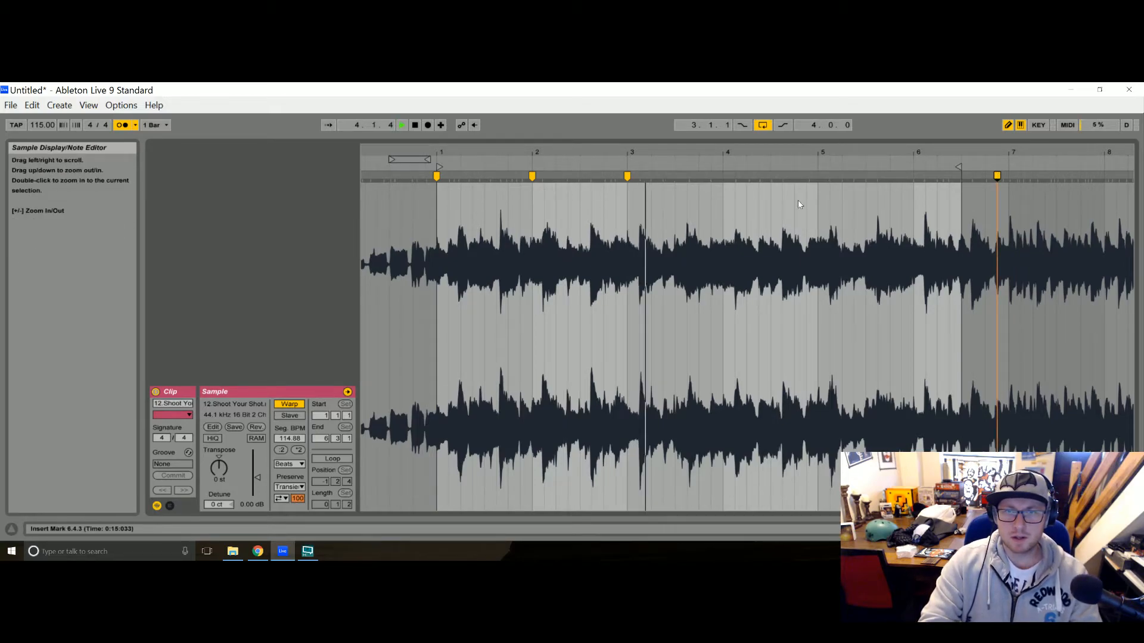
mouse_move(998, 176)
left_mouse_down()
mouse_move(1129, 178)
mouse_move(942, 188)
mouse_move(1132, 177)
mouse_move(1035, 168)
left_mouse_up()
left_click_drag(510, 153, 656, 134)
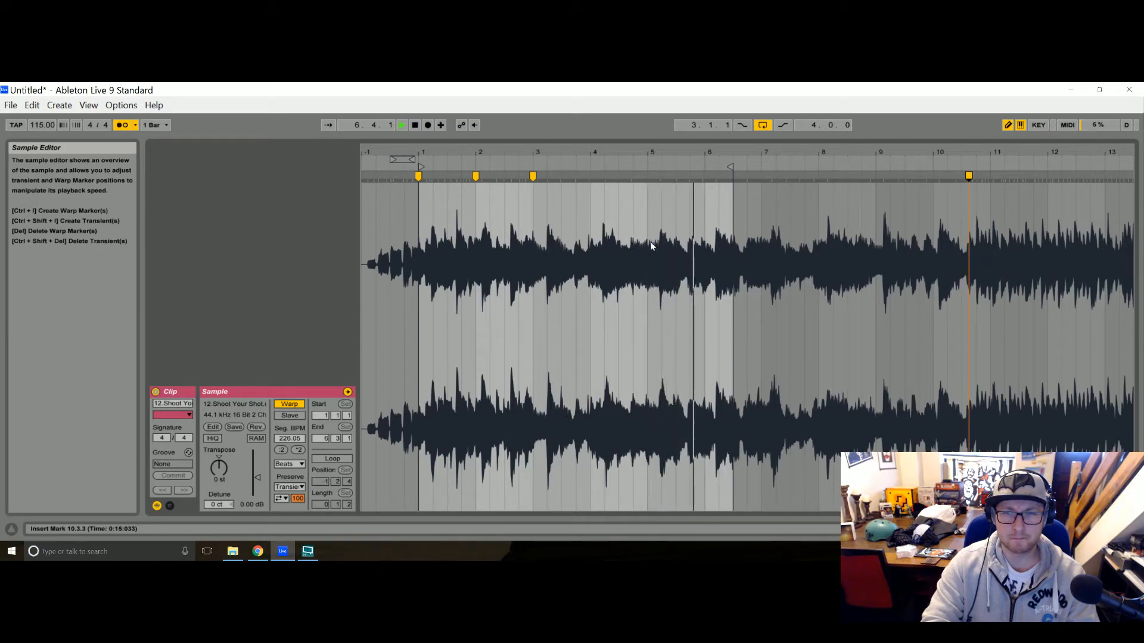
key("space")
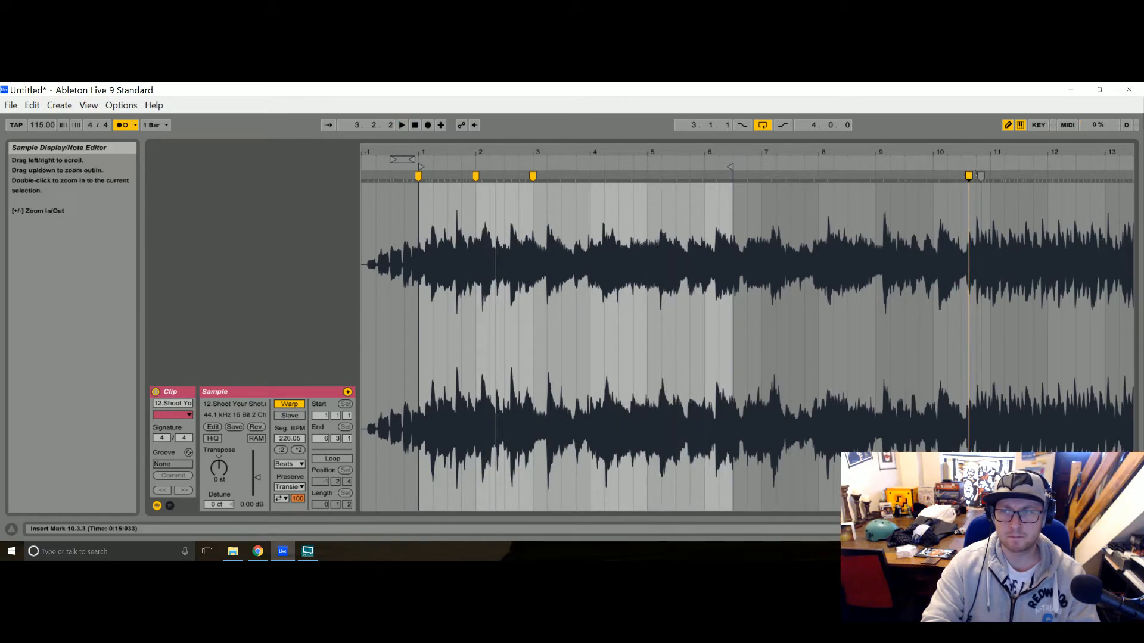
Pull the last warp marker back to 6.3.1 and play the clip from bar 1.
left_click_drag(969, 176, 736, 176)
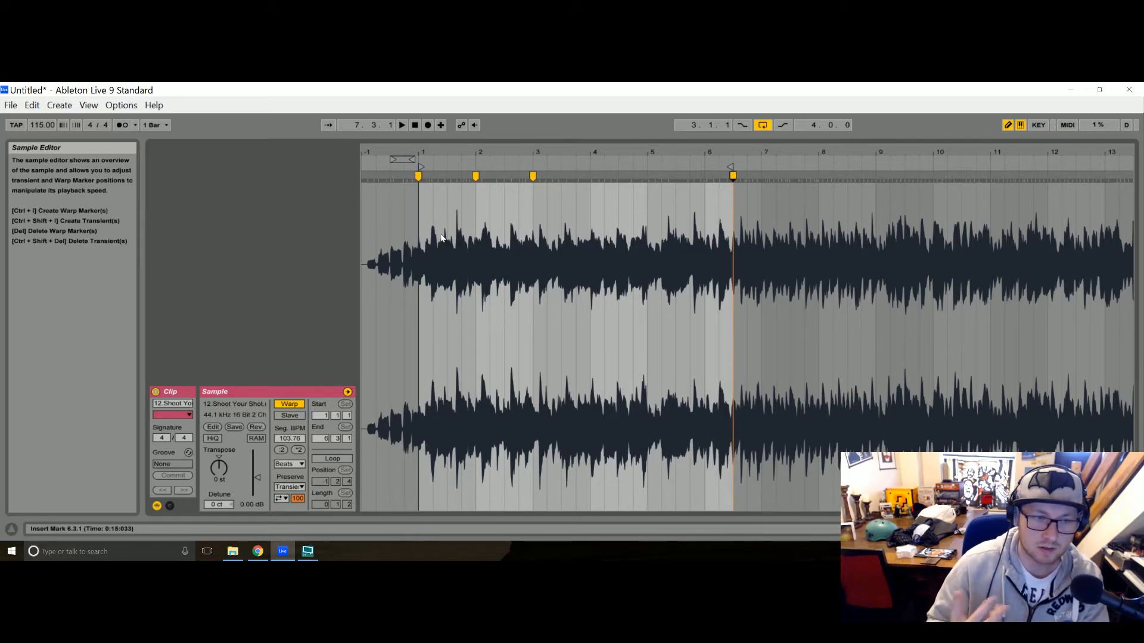
left_click(443, 162)
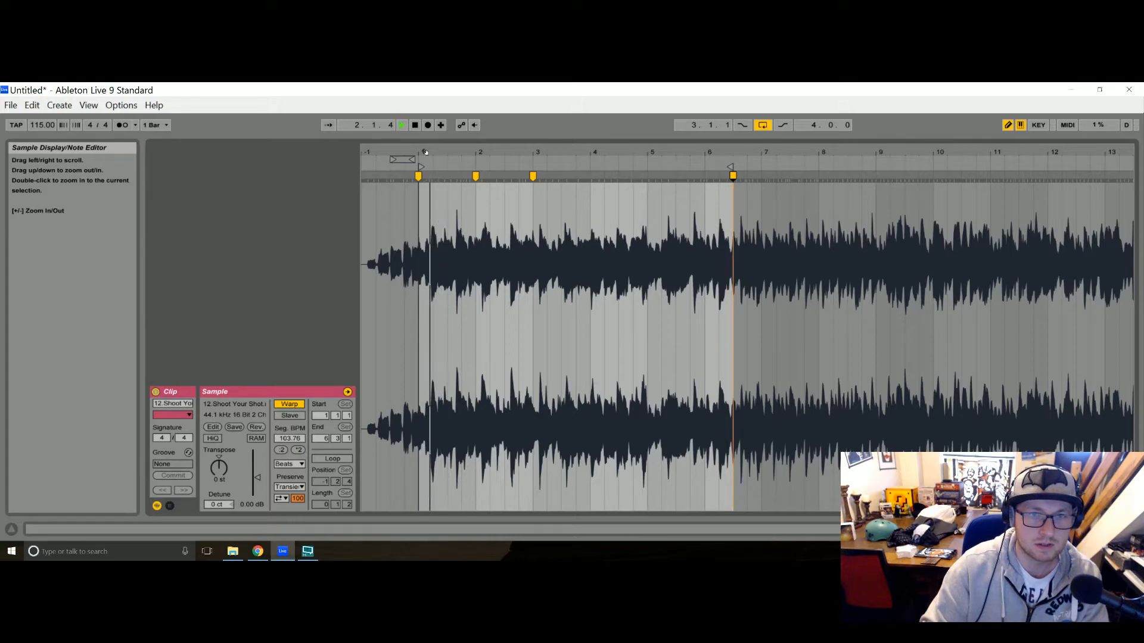
left_click(423, 154)
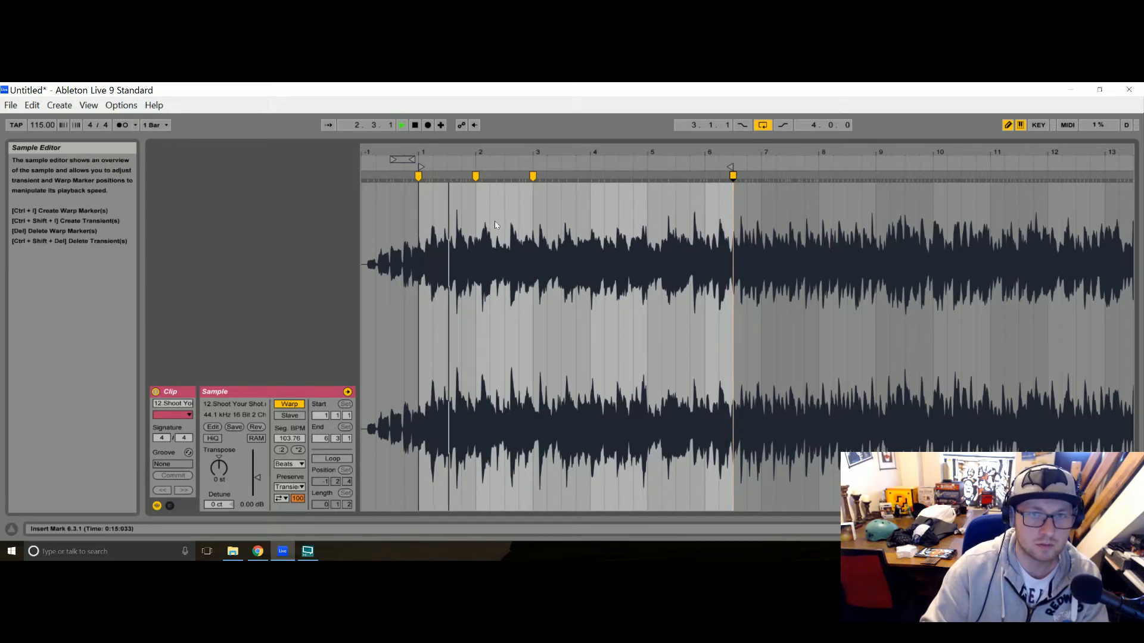
Replace the warp markers at bars 2 and 3 with one on the transient near 3.3, pinned to 3.3.1, and play the clip.
double_click(475, 177)
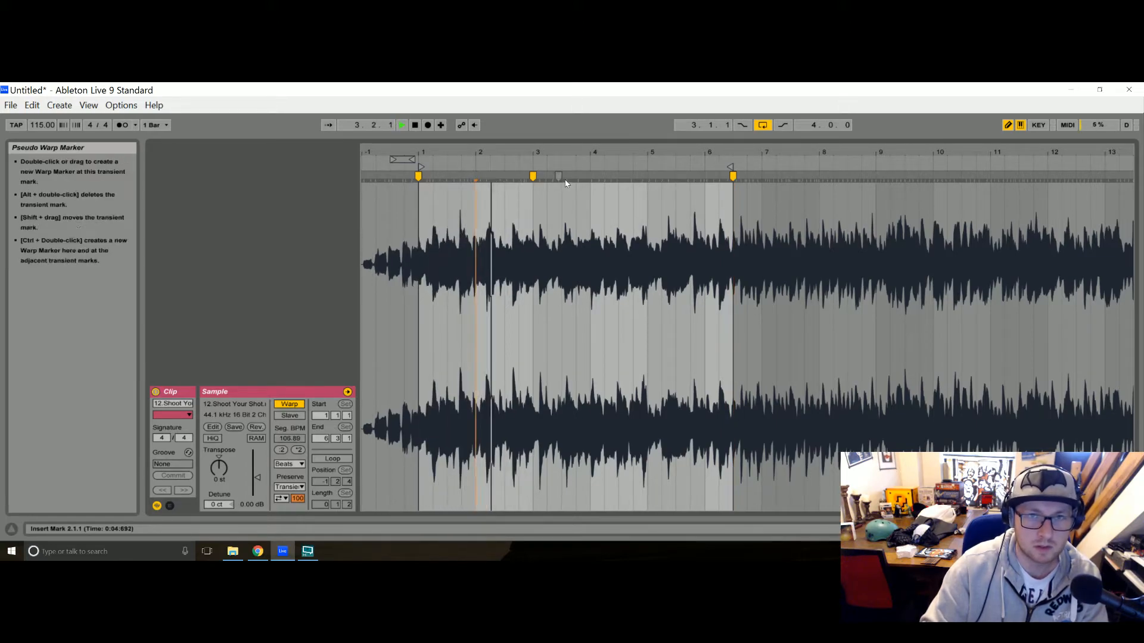
double_click(534, 176)
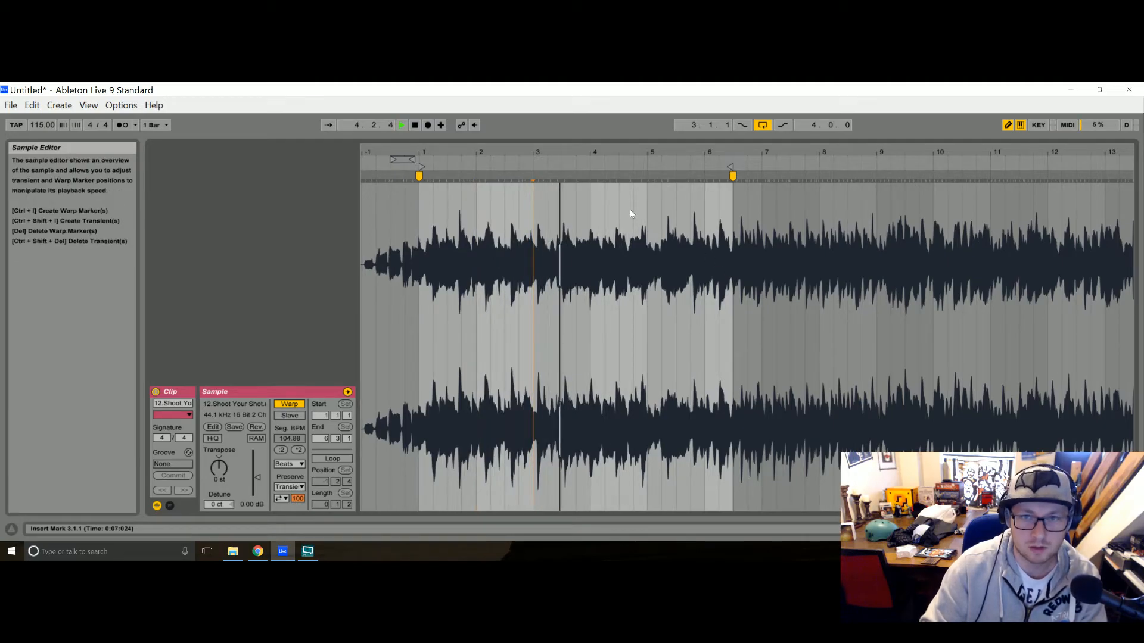
mouse_move(567, 153)
left_mouse_down()
mouse_move(569, 179)
mouse_move(560, 162)
mouse_move(545, 177)
mouse_move(536, 122)
left_mouse_up()
double_click(544, 177)
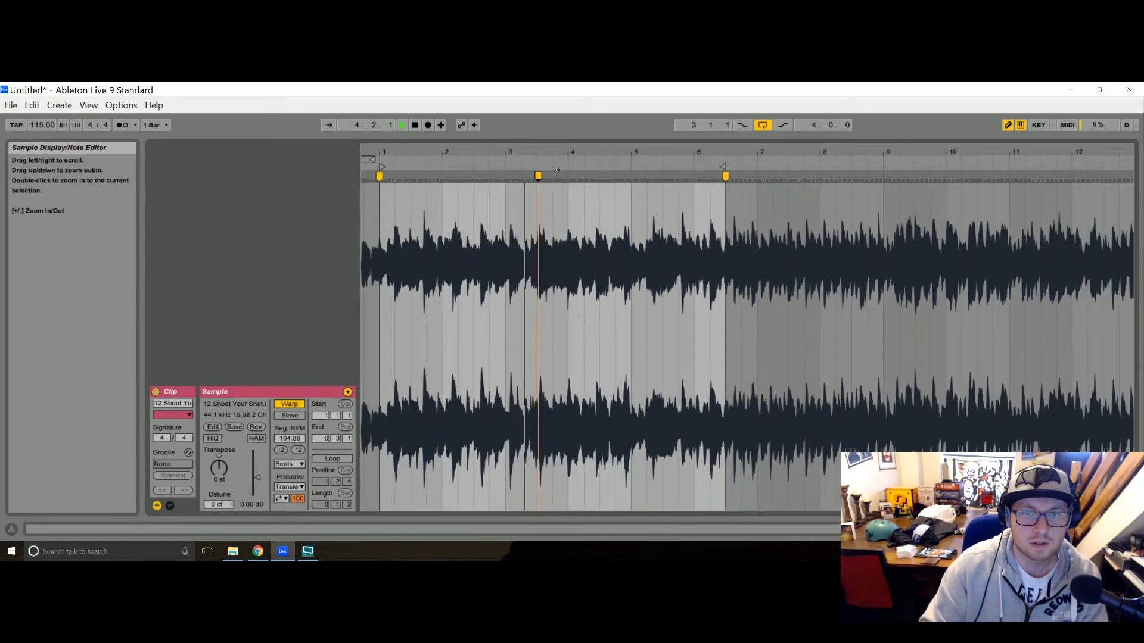
key("space")
left_click_drag(538, 177, 535, 176)
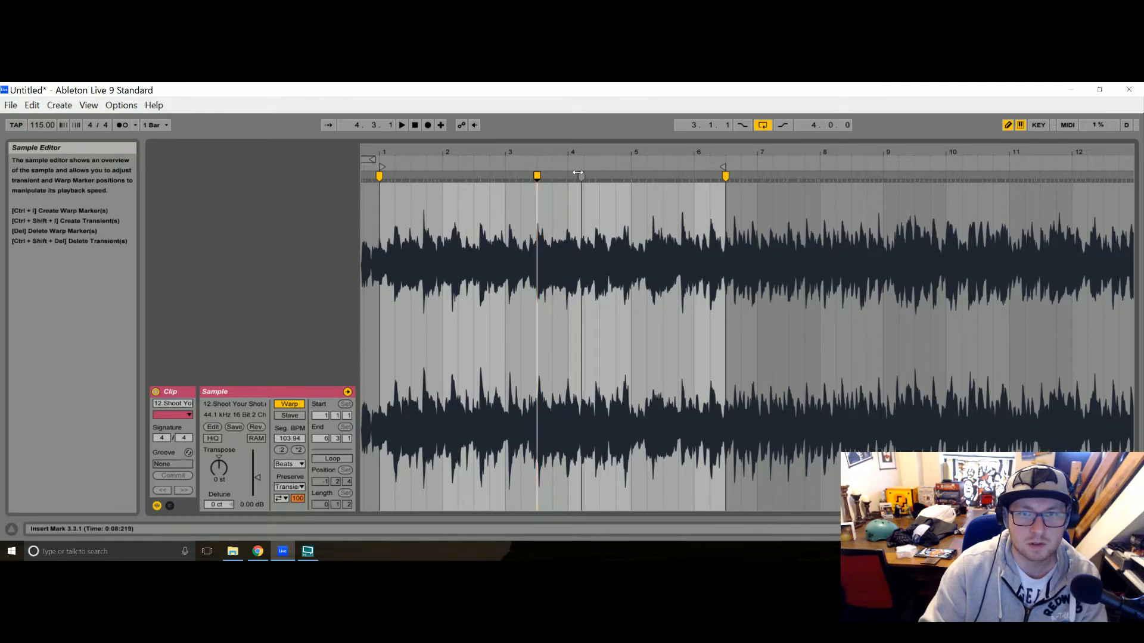
key("space")
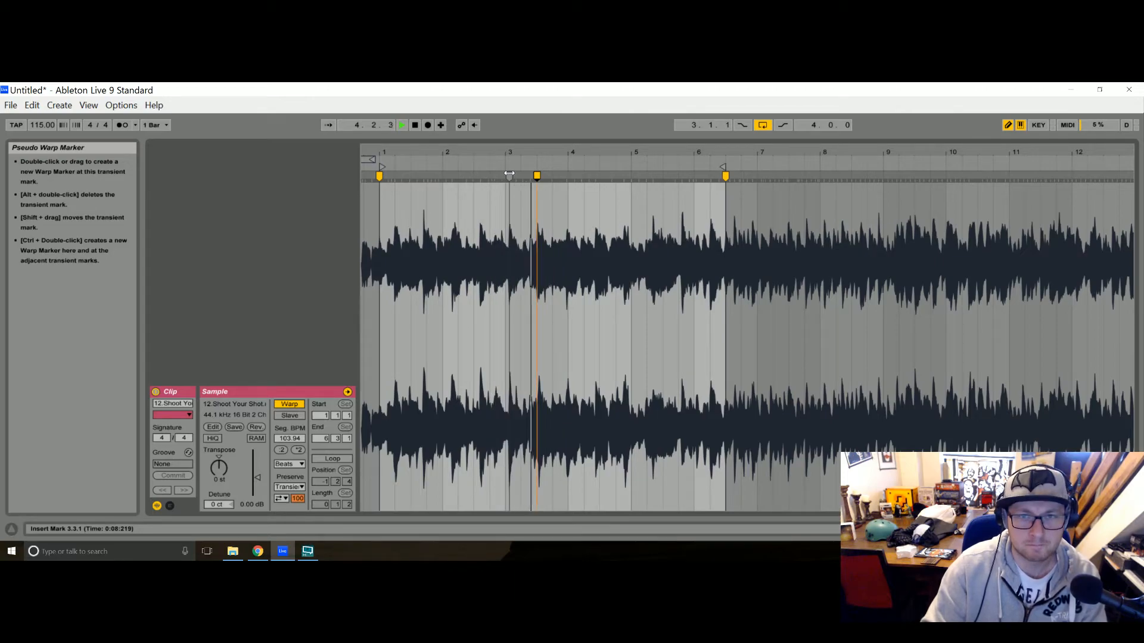
Add a warp marker on the transient just after bar 3, and shift it to 3.2.1 together with the next marker to 3.4.1.
double_click(509, 174)
key("space")
key("space")
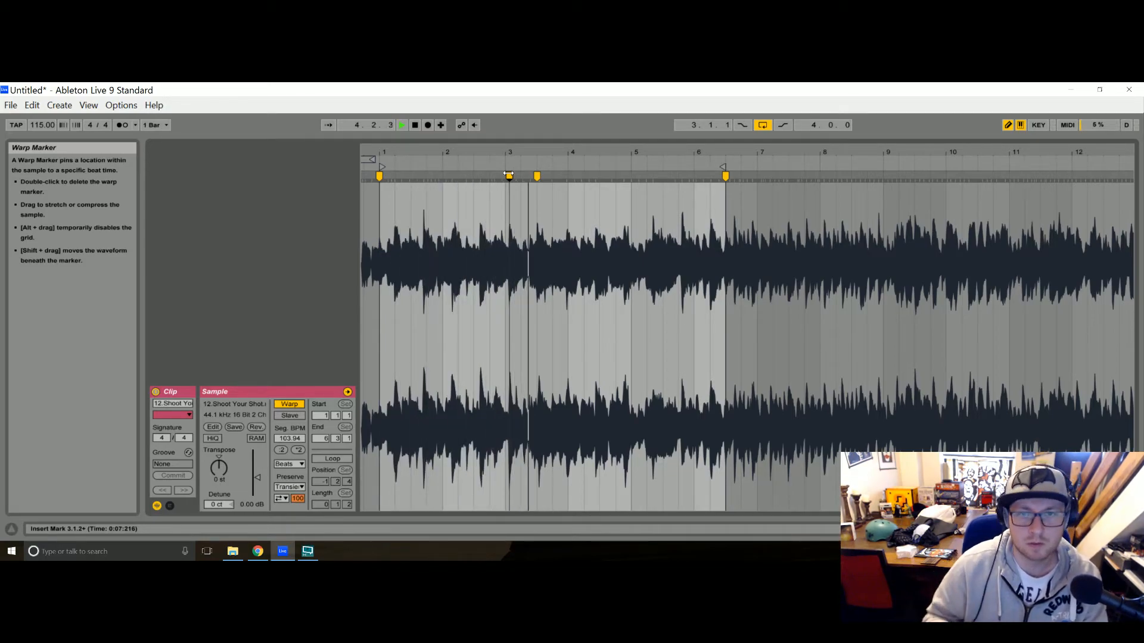
mouse_move(536, 176)
left_mouse_down()
mouse_move(553, 177)
mouse_move(506, 176)
mouse_move(521, 176)
left_mouse_up()
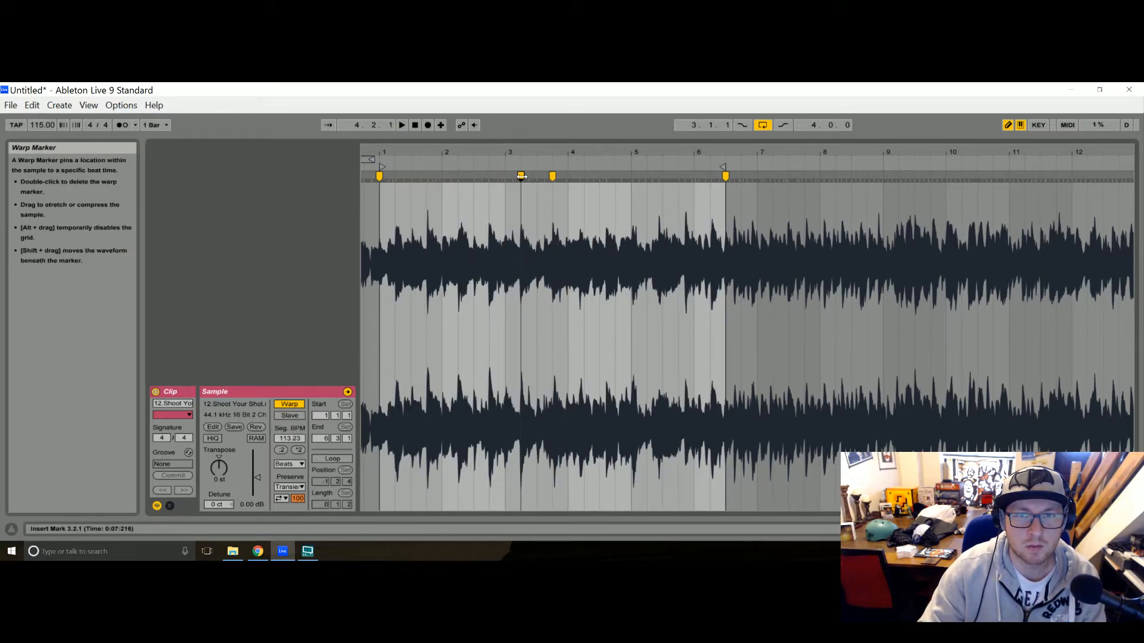
Add warp markers on the transients near 2.4 and 1.4, pin the earlier one to 1.4.1, and play the clip against the metronome.
double_click(502, 175)
double_click(502, 176)
double_click(489, 176)
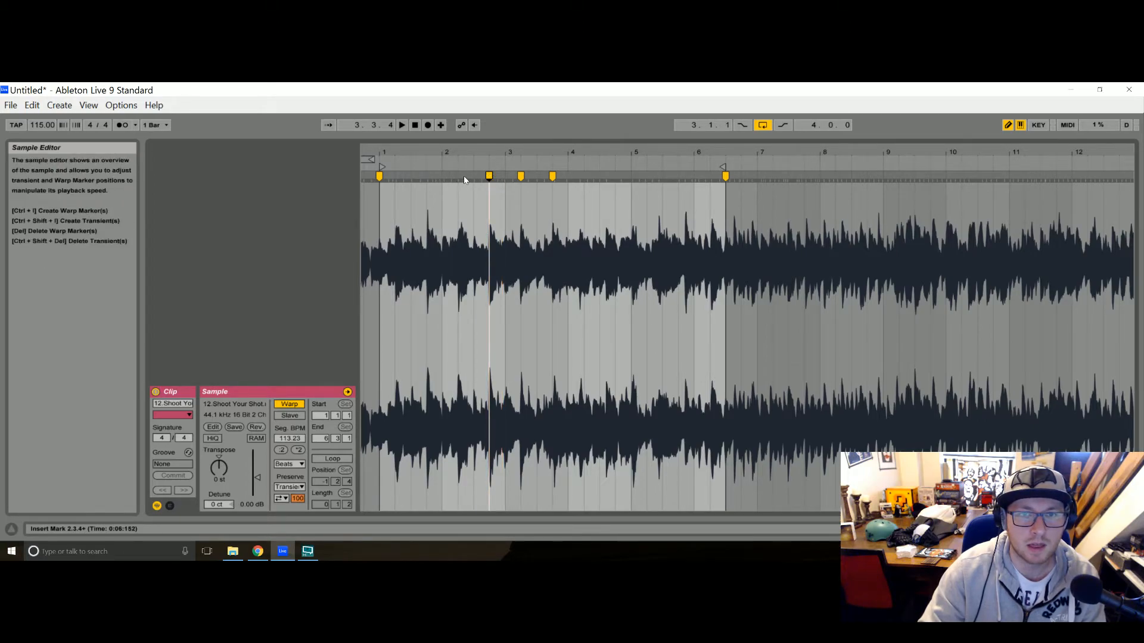
left_click(427, 176)
double_click(427, 176)
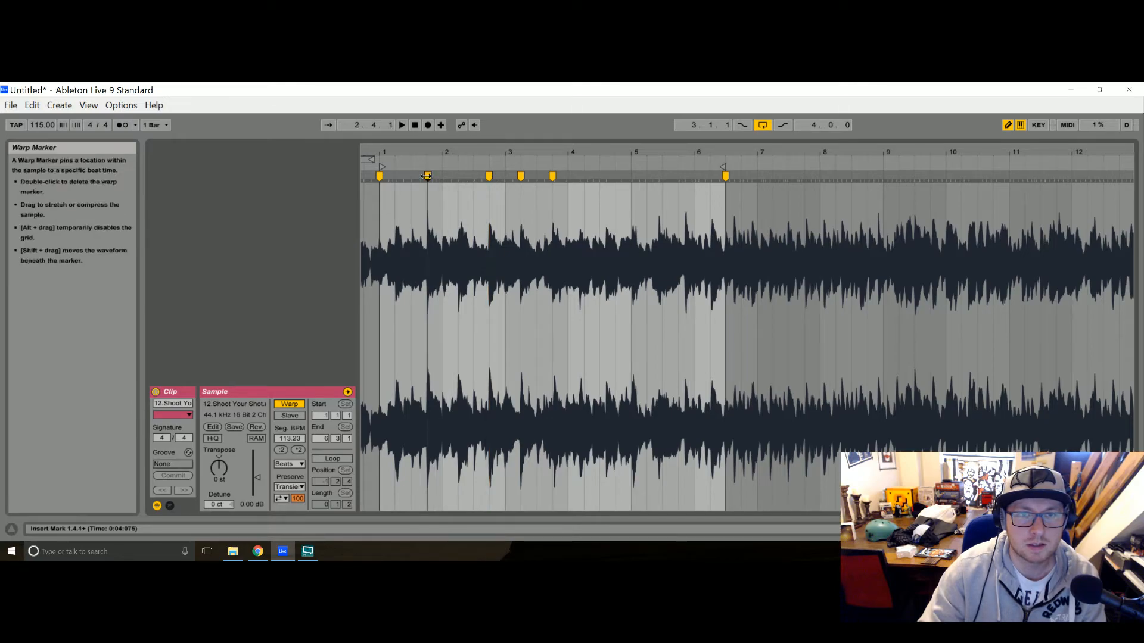
key("space")
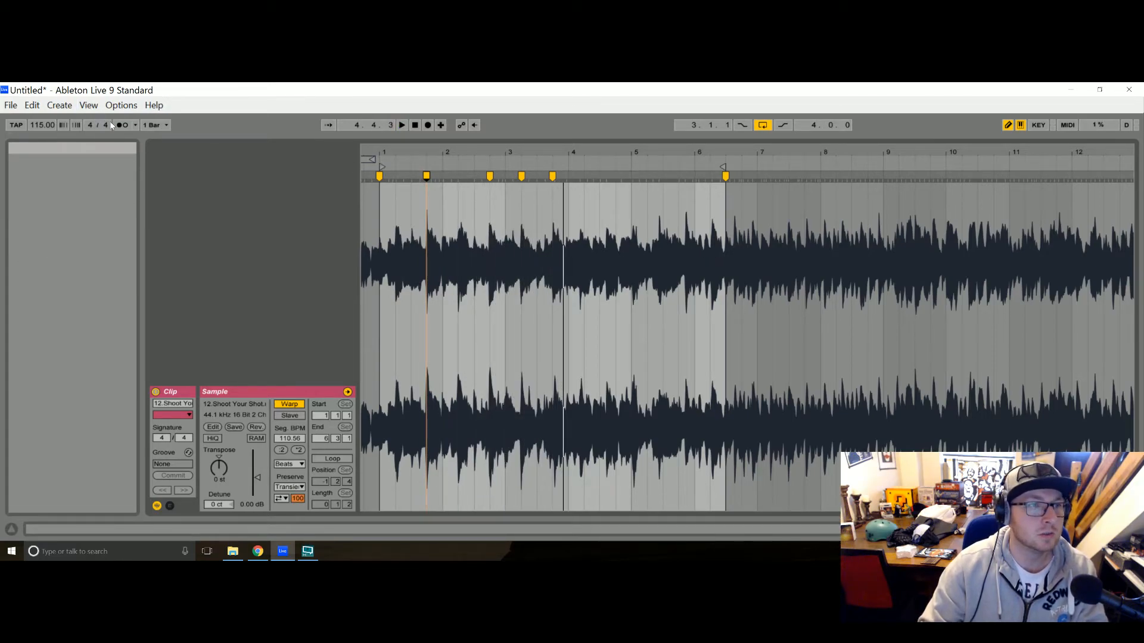
key("space")
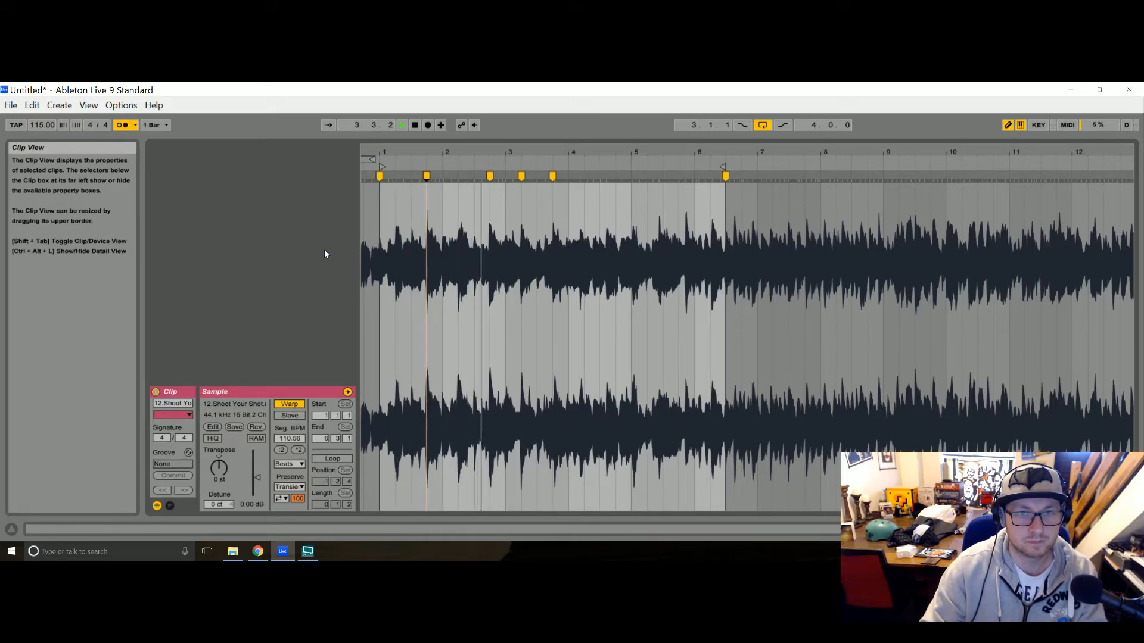
key("space")
Return to the arrangement and cut the Shoot Your Shot clip down to the single bar from 2.1.1 to 3.1.1.
left_click(1132, 529)
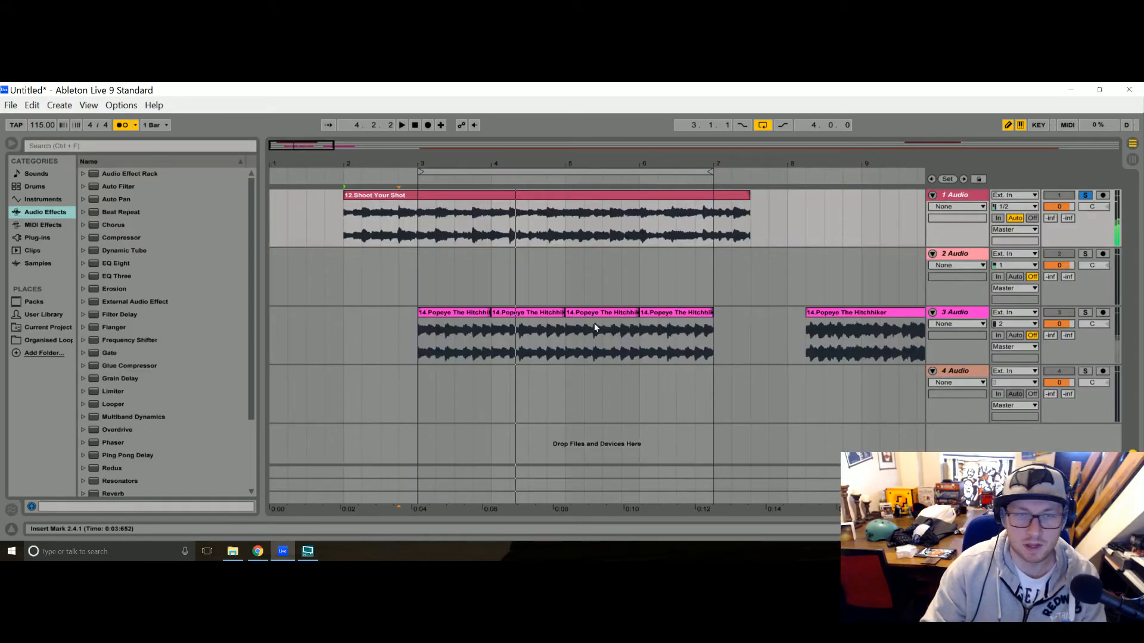
left_click(359, 203)
left_click_drag(359, 202, 414, 229)
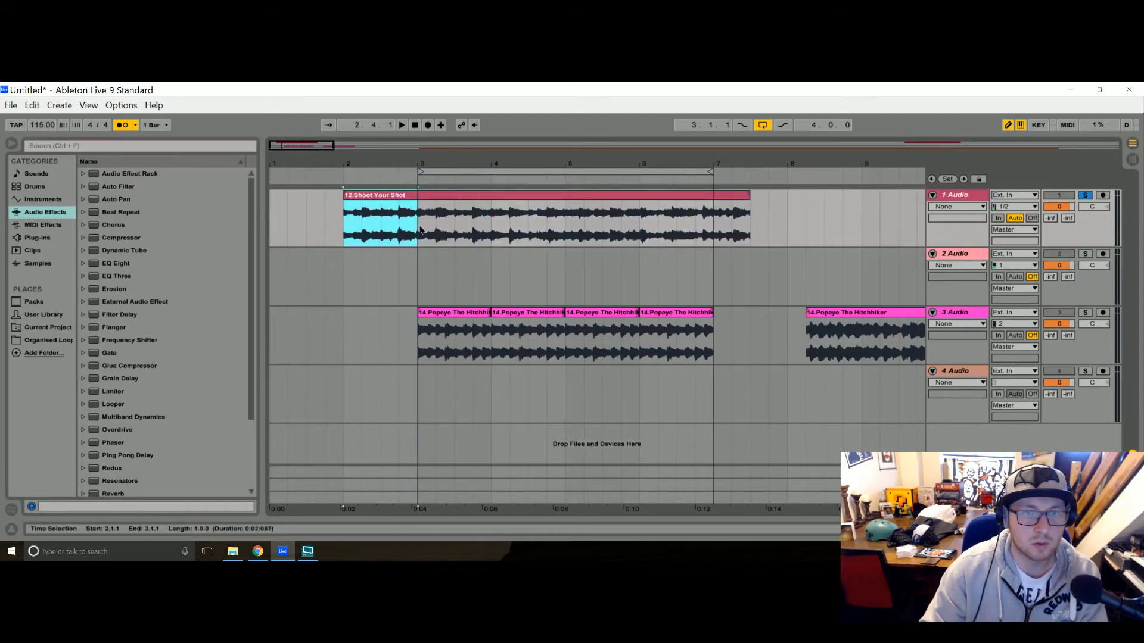
left_click(443, 195)
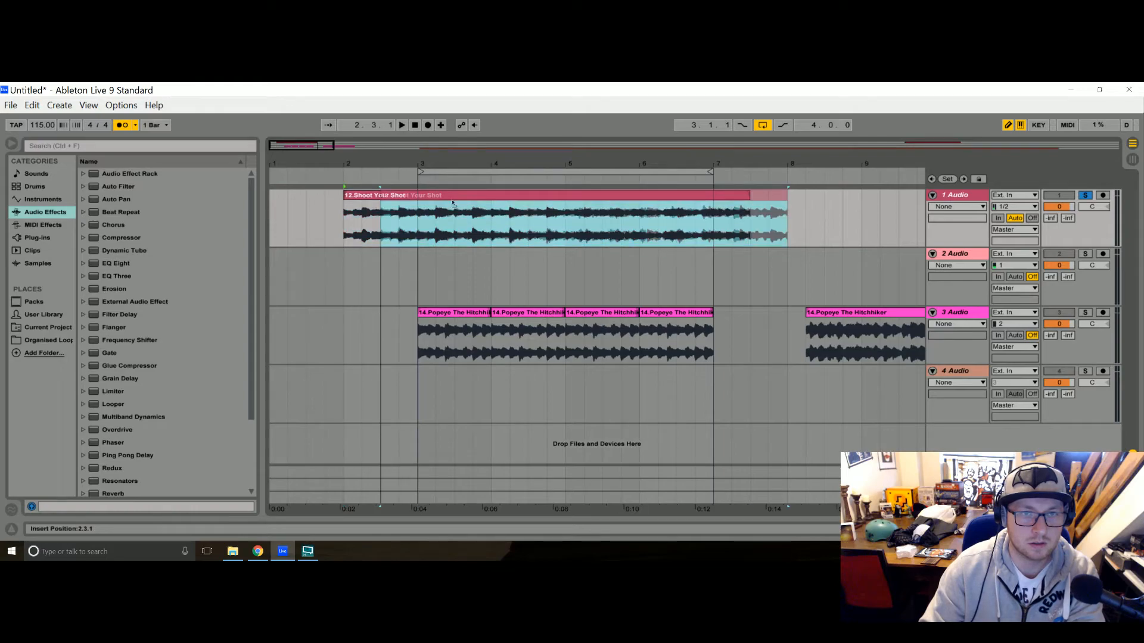
left_click_drag(344, 214, 386, 202)
left_click(440, 196)
key("Delete")
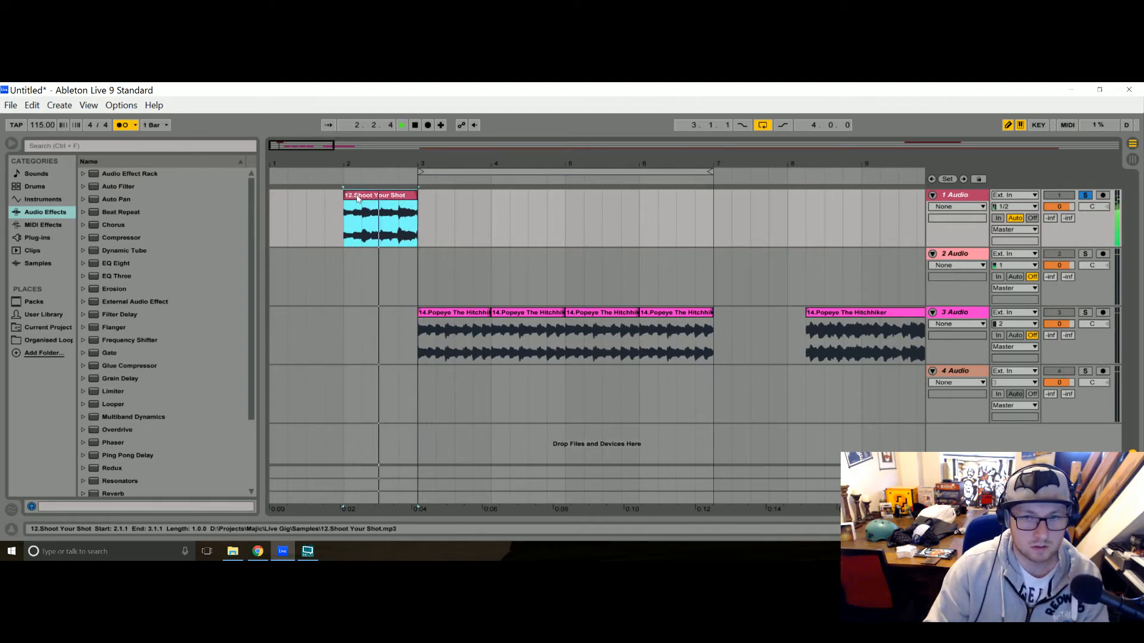
Solo the third audio track and play its Popeye The Hitchhiker clips from bar 3.
left_click(448, 313)
key("space")
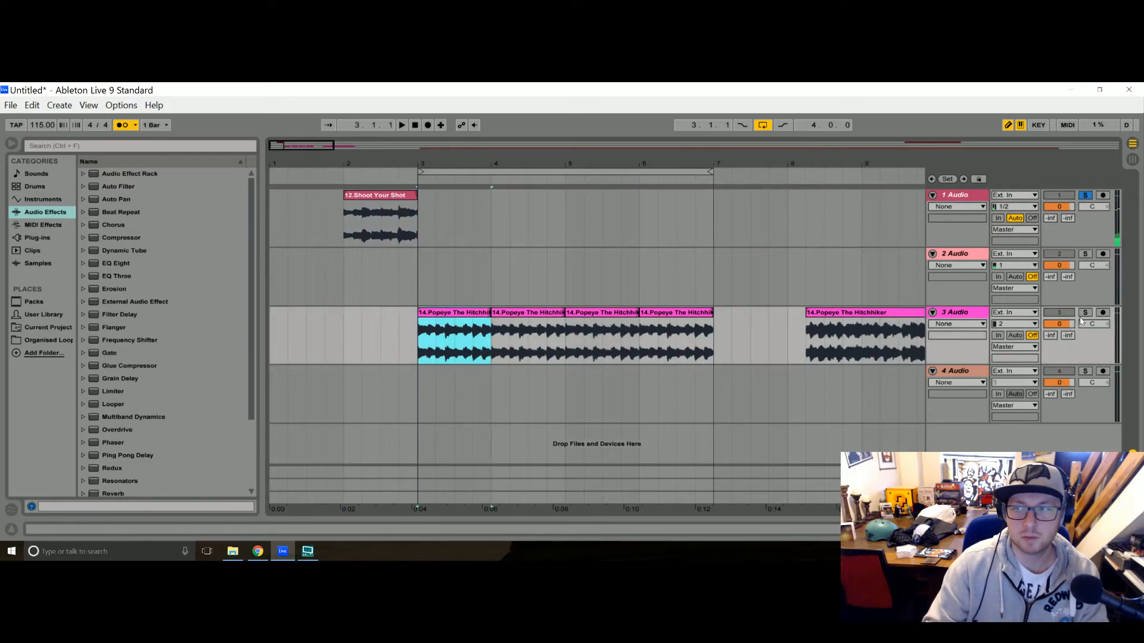
left_click(1085, 313)
key("space")
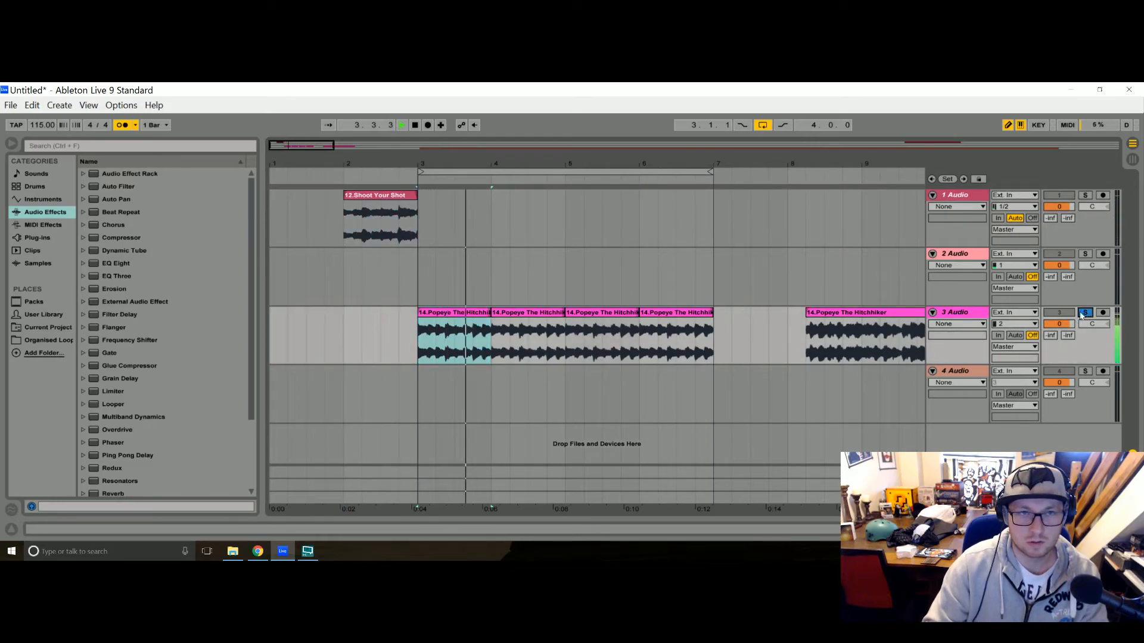
key("space")
Move the one-bar Shoot Your Shot clip to 3.1.1, solo its track along with the third track, and play both together.
left_click_drag(368, 195, 444, 202)
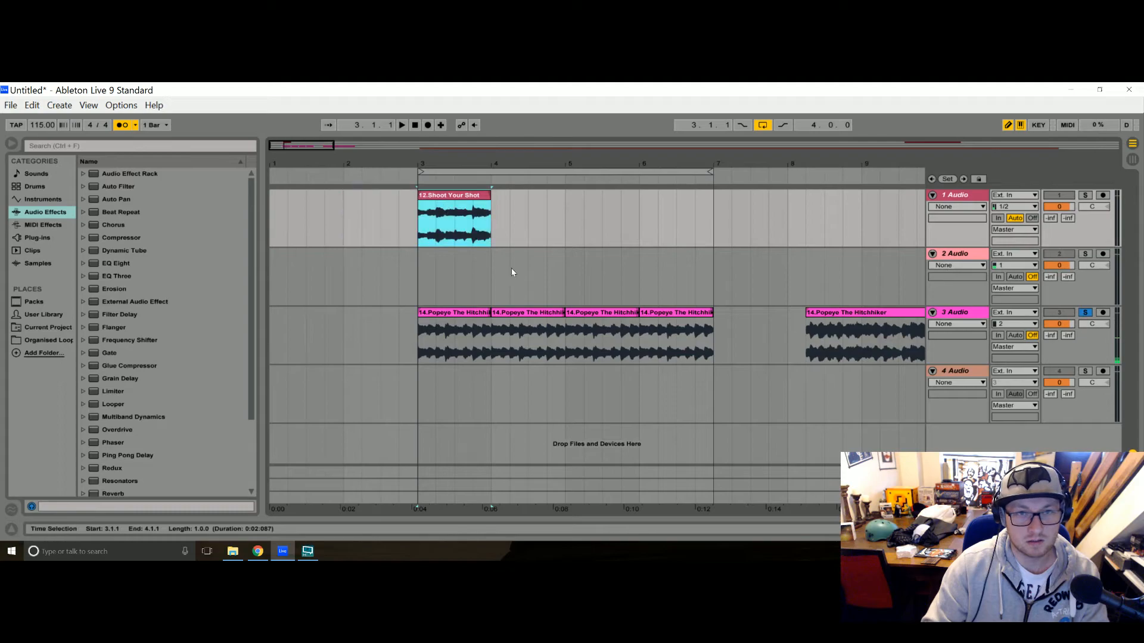
left_click(1086, 196, "ctrl")
key("space")
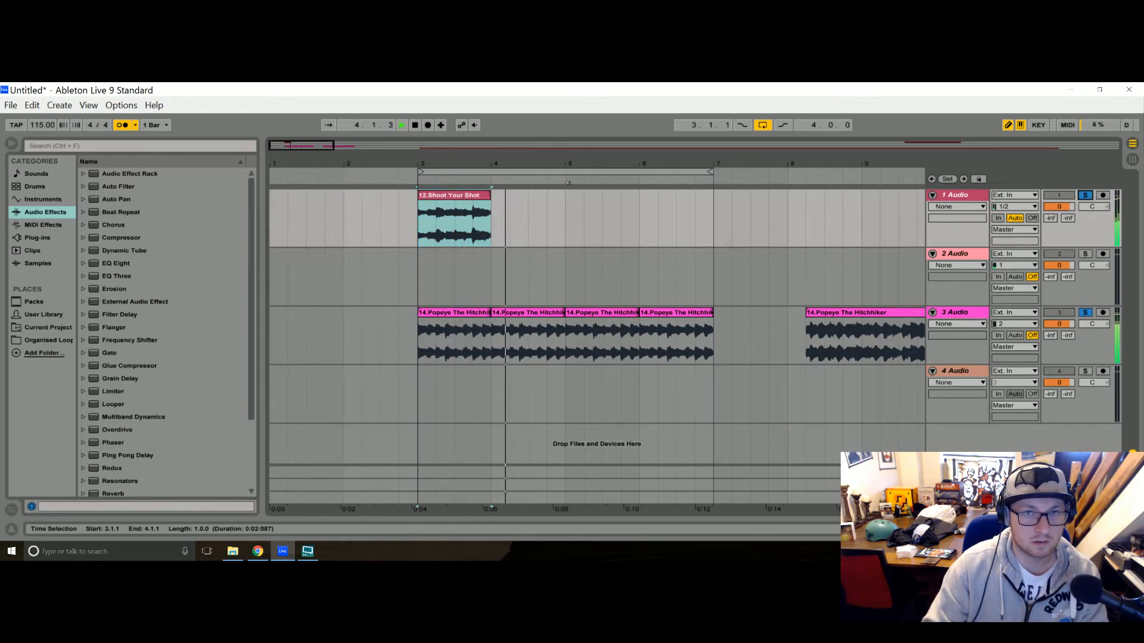
left_click(455, 196)
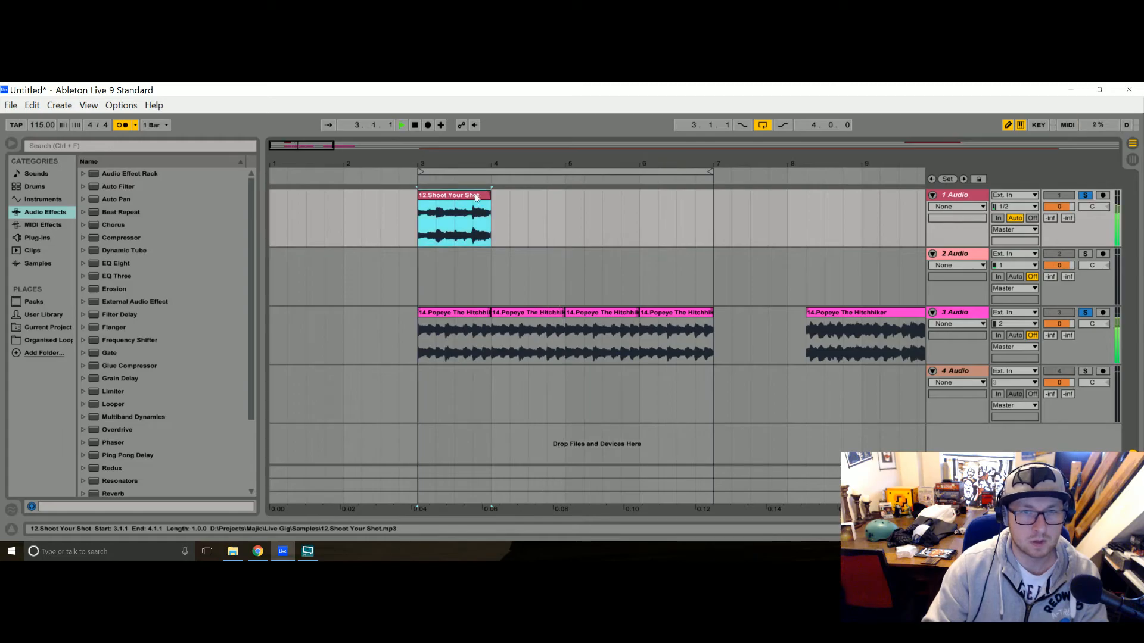
key("space")
key("space")
Open the Shoot Your Shot clip's sample view and add a warp marker on the transient near 1.1.3.
double_click(430, 198)
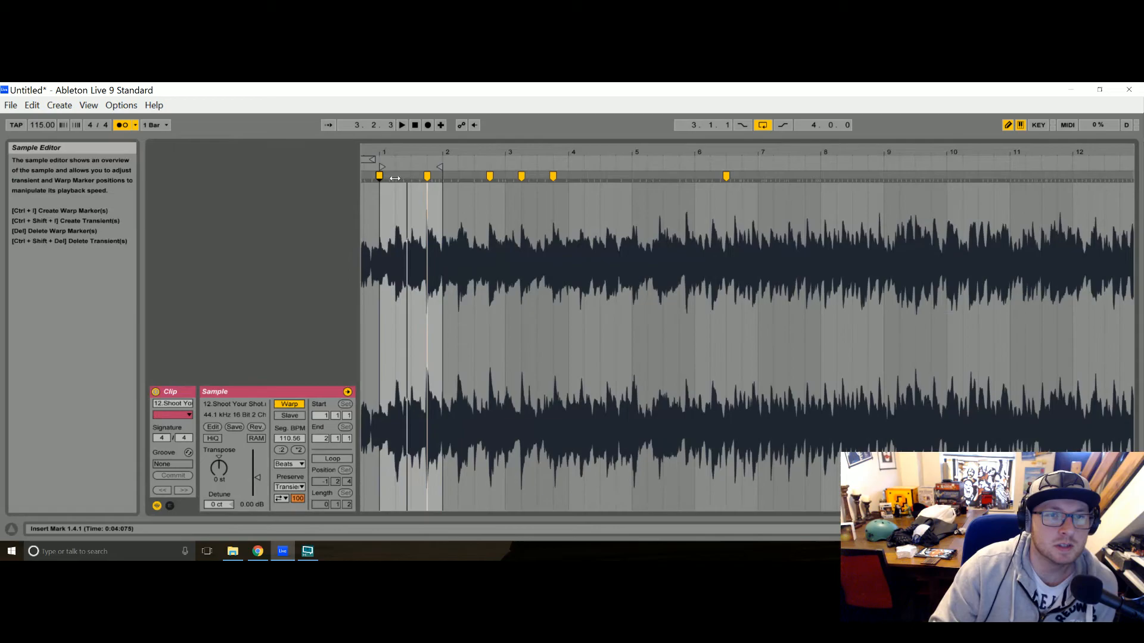
left_click_drag(394, 153, 609, 163)
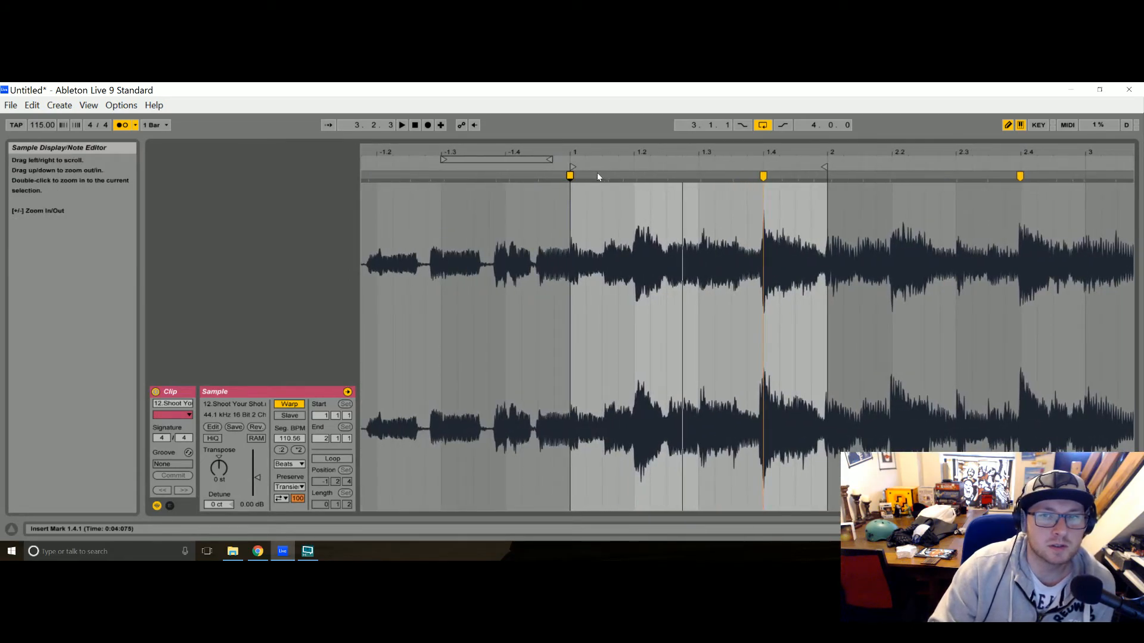
double_click(607, 175)
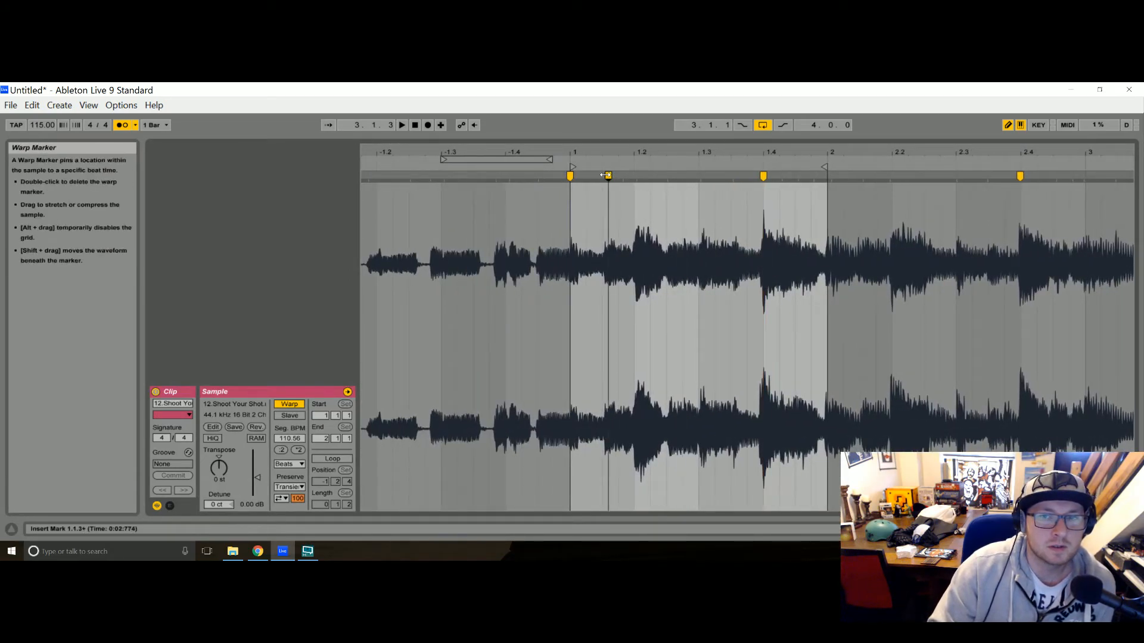
Try replacing the marker at 1.1.1 with the one near 1.1.3, placed at 1.1.1 and at 1.1.2, and undo these changes.
double_click(569, 177)
left_click_drag(607, 177, 569, 176)
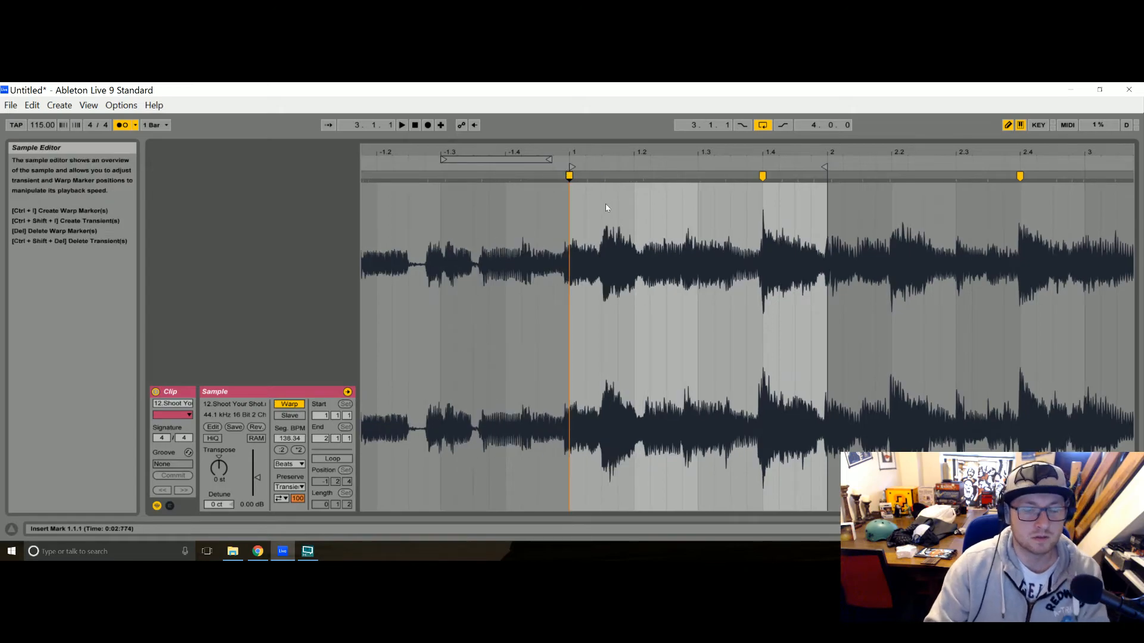
key("space")
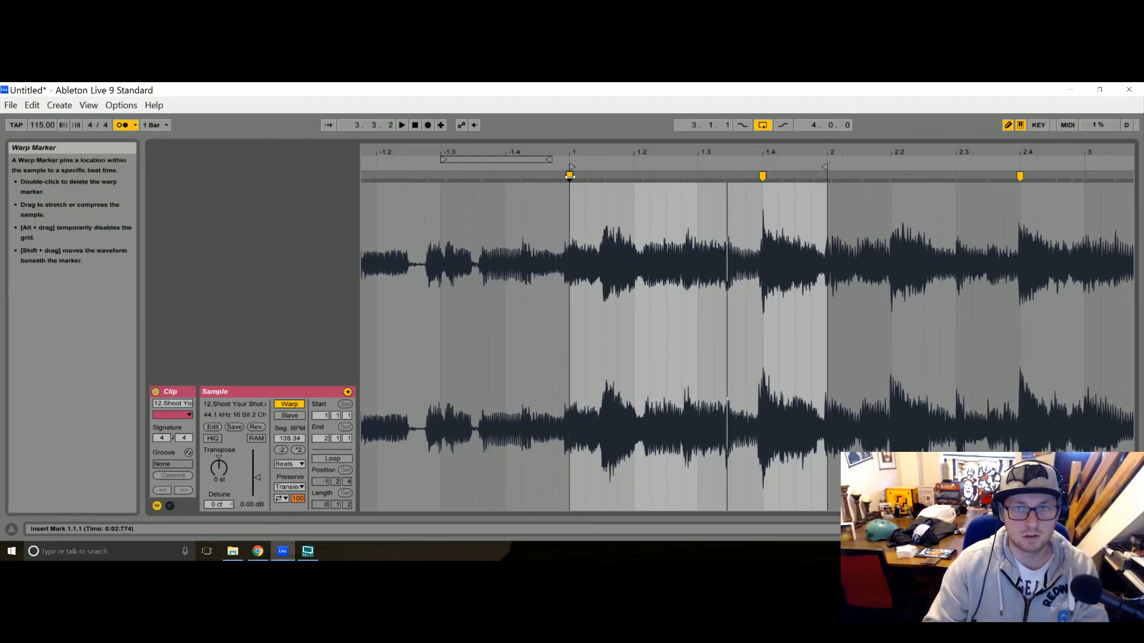
left_click_drag(569, 177, 584, 176)
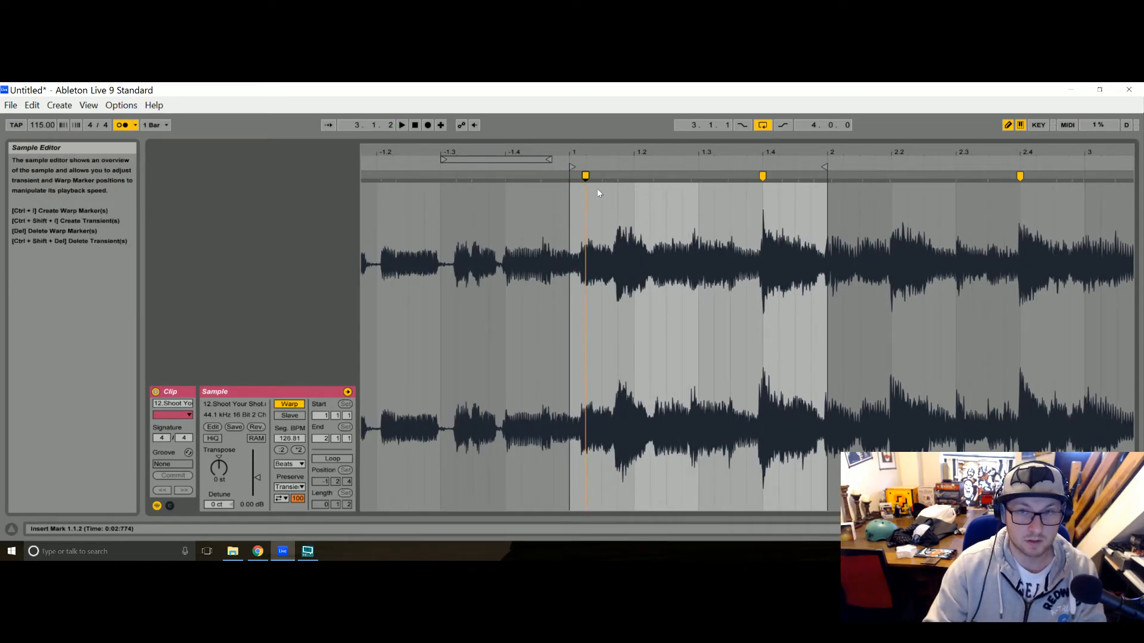
key("ctrl+z")
key("ctrl+z")
key("ctrl+z")
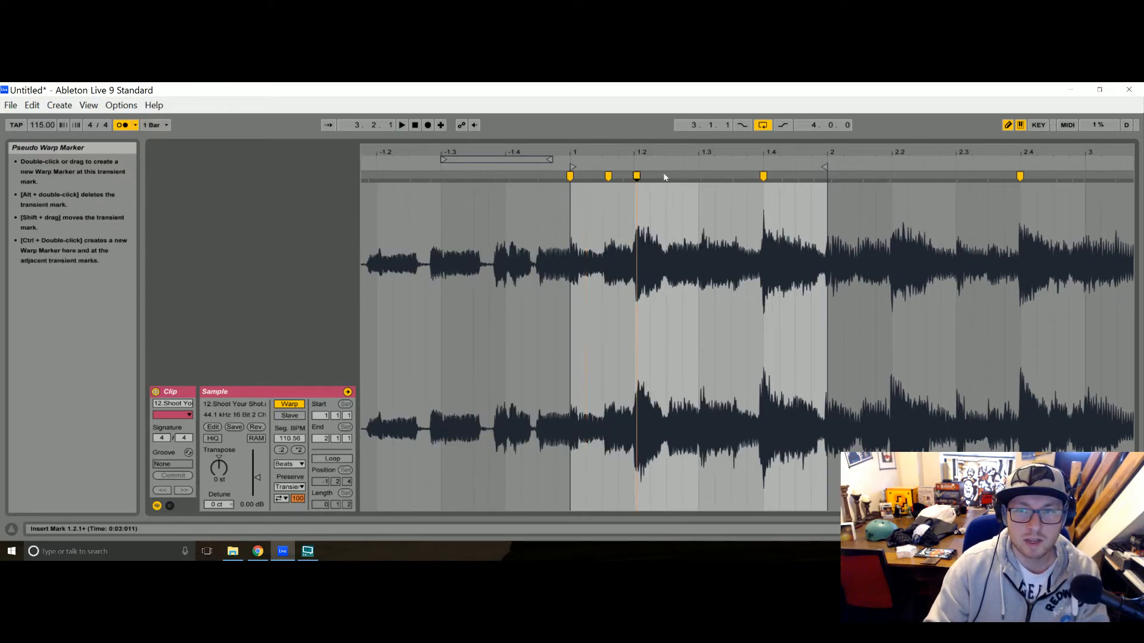
Pin the transients near 1.2 and 1.3 with warp markers, and delete the marker at 1.1.1.
double_click(701, 176)
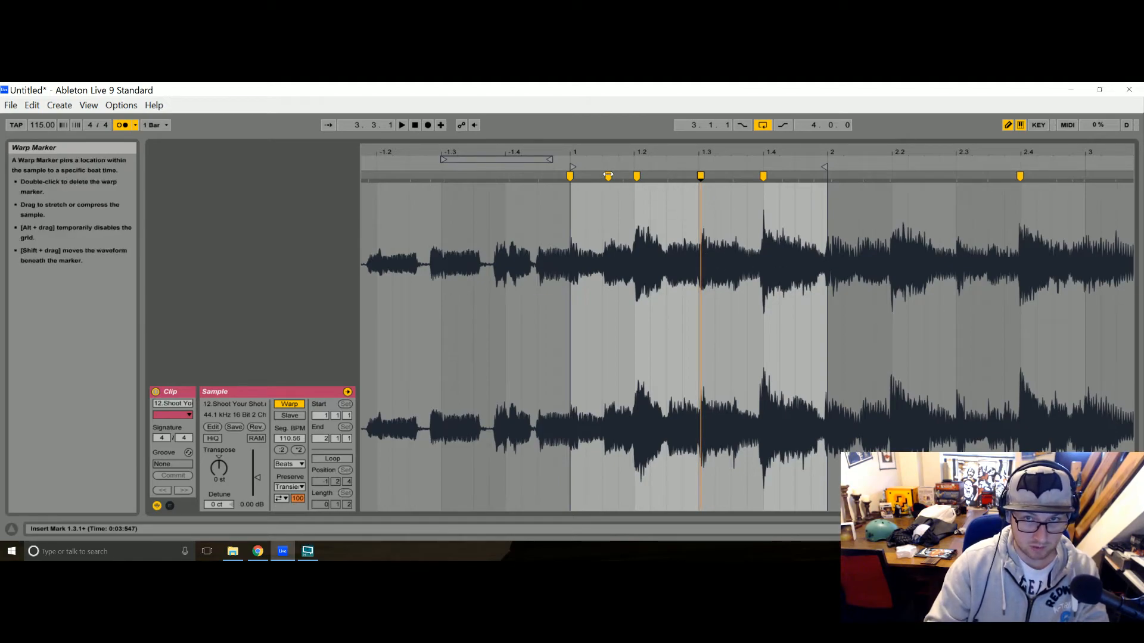
left_click(572, 176)
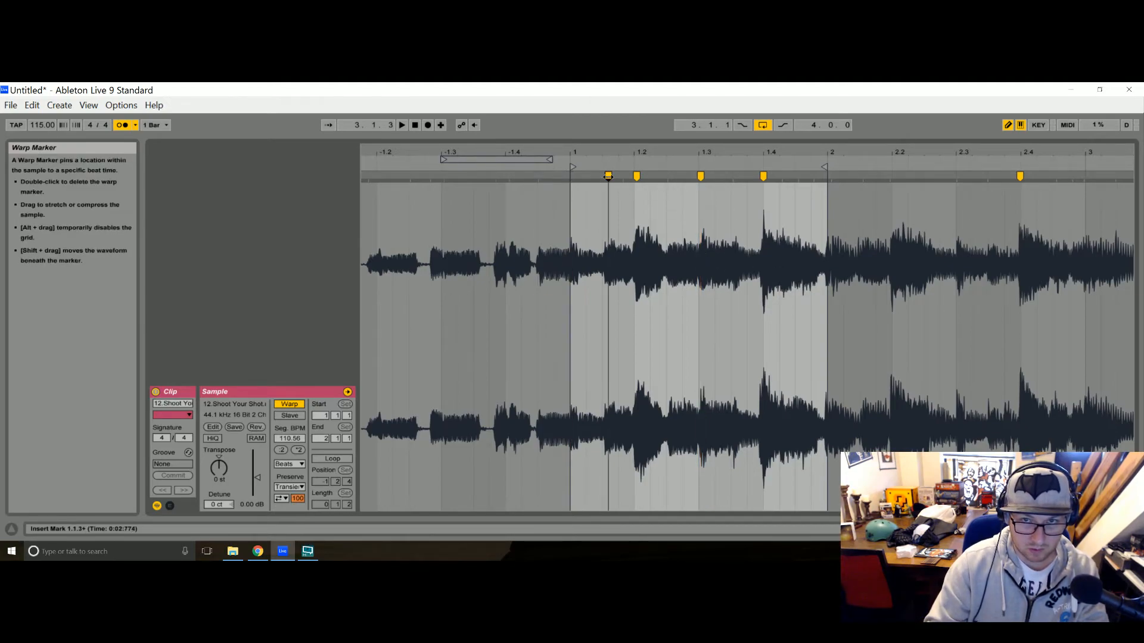
Move the Shoot Your Shot clip's first warp marker to 1.1.2 and play the result against the Popeye loop.
left_click_drag(573, 176, 586, 176)
key("space")
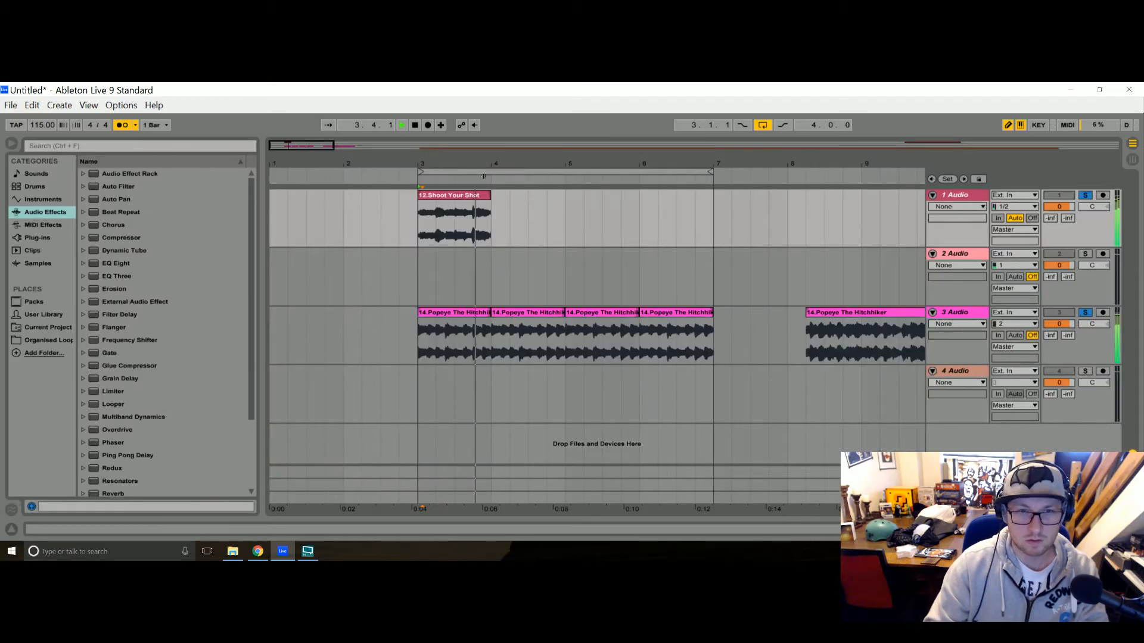
key("space")
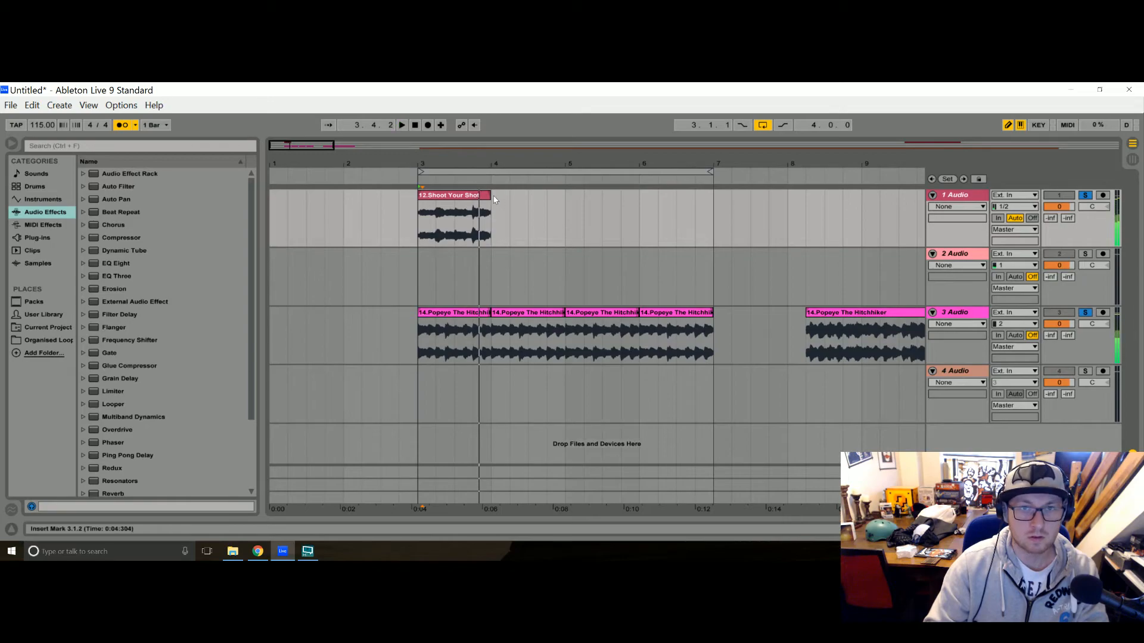
Shorten the Shoot Your Shot clip to end at 3.4.1, repeat it at bars 4, 5 and 6, and audition it.
left_click_drag(488, 195, 654, 197)
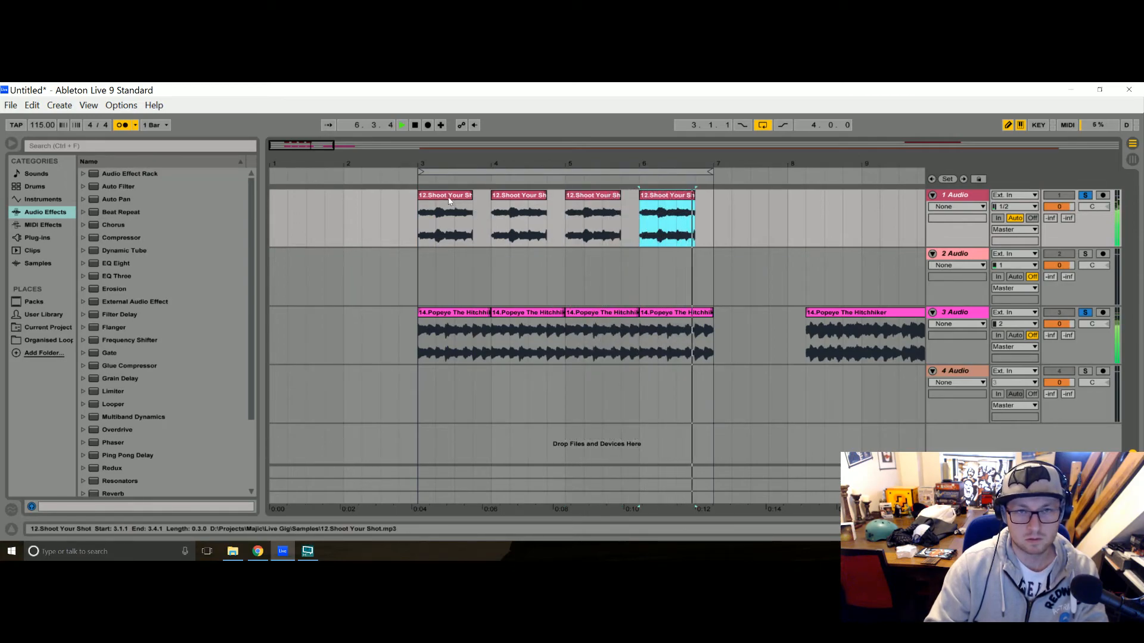
key("space")
left_click_drag(426, 216, 722, 232)
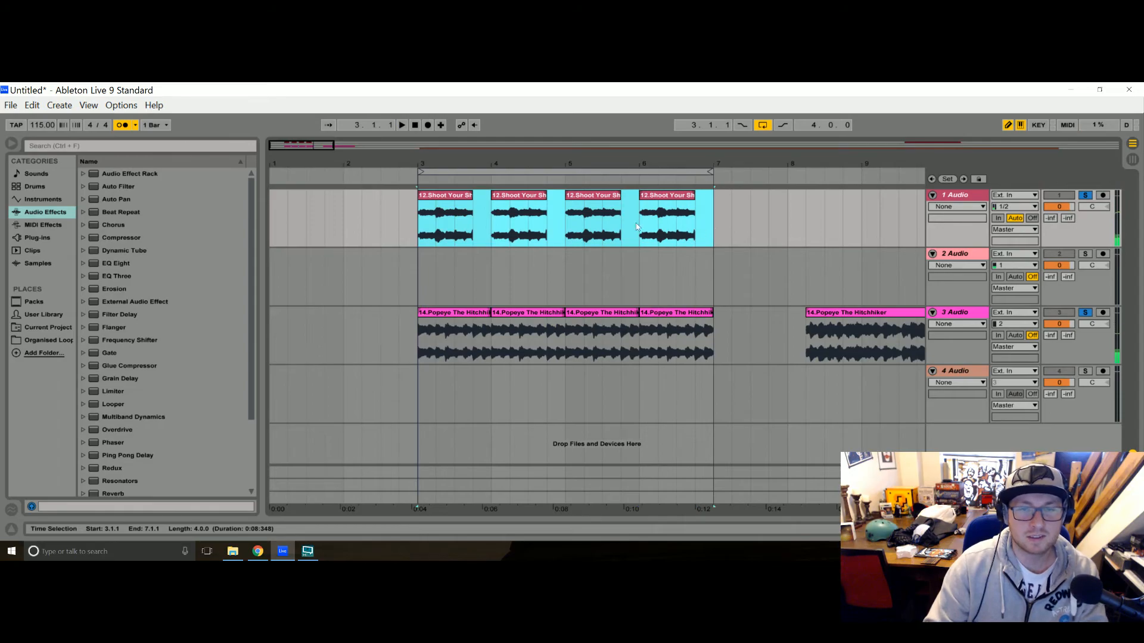
Open the first Shoot Your Shot clip's sample settings and change its warp mode to Complex Pro.
double_click(672, 231)
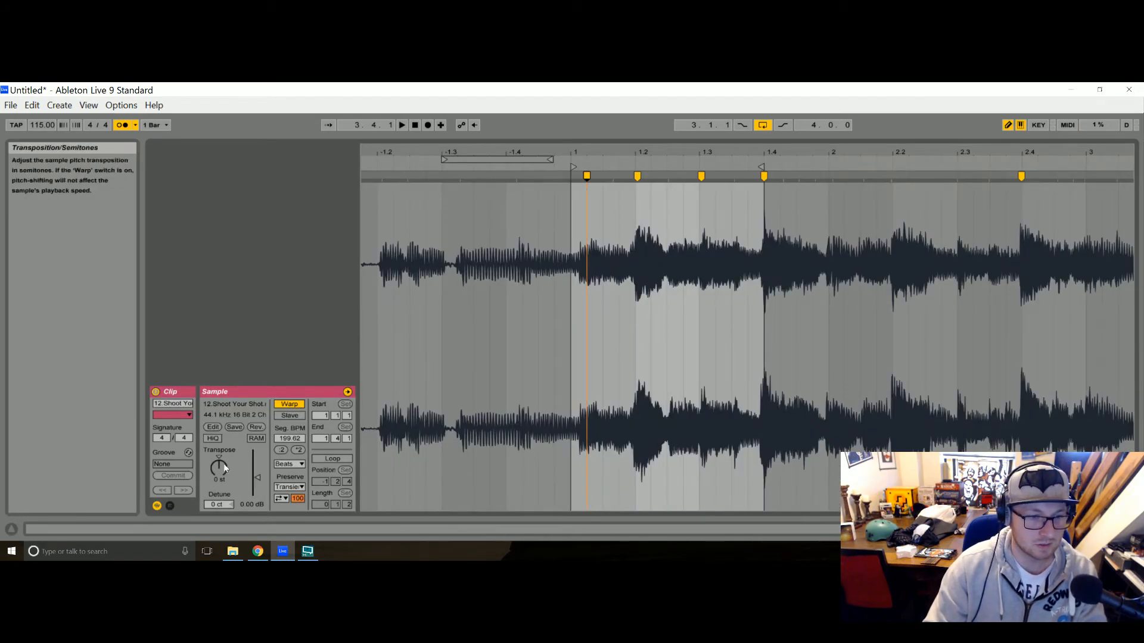
left_click(289, 464)
left_click(317, 524)
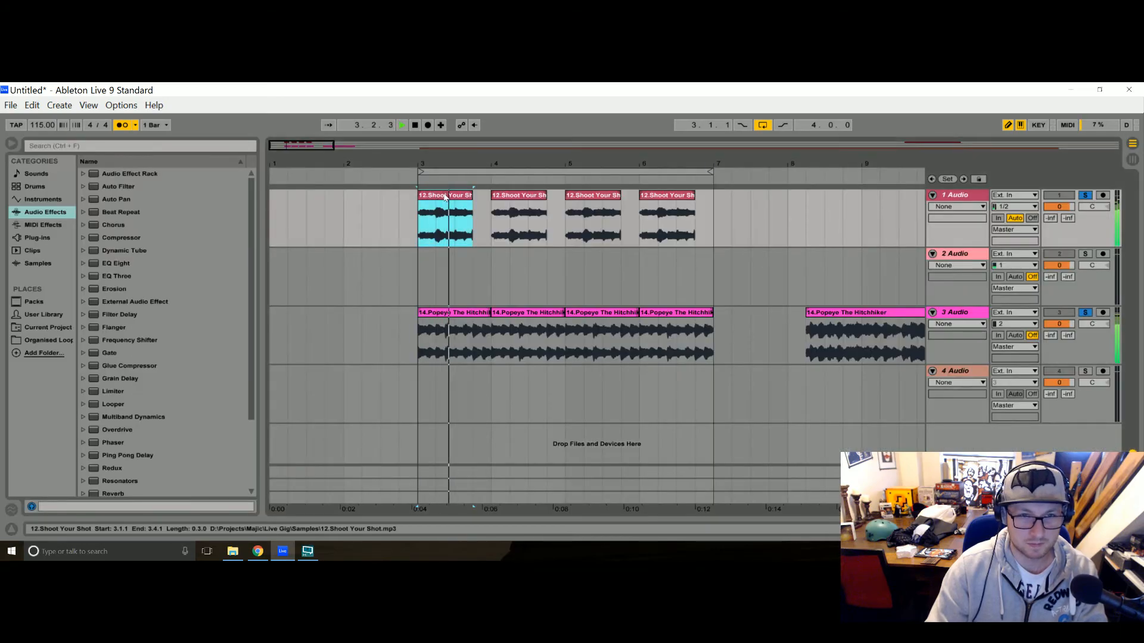
Duplicate the first track's range from 3.1.1 to 4.1.1 three times over the older Shoot Your Shot copies.
left_click_drag(484, 210, 420, 217)
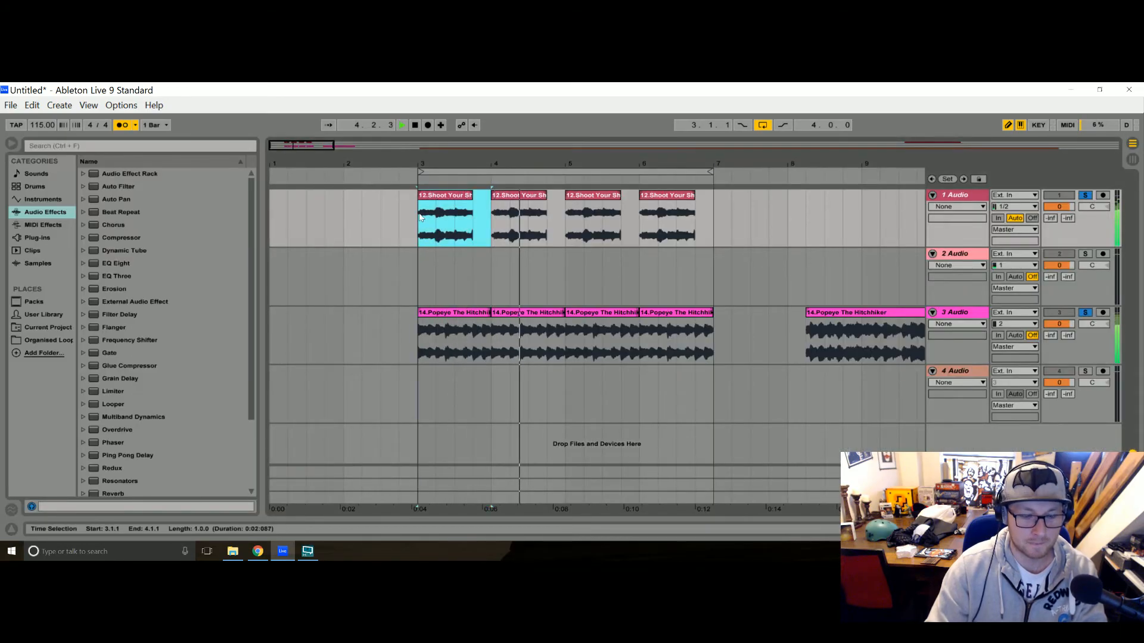
key("Right")
key("Right")
key("Right")
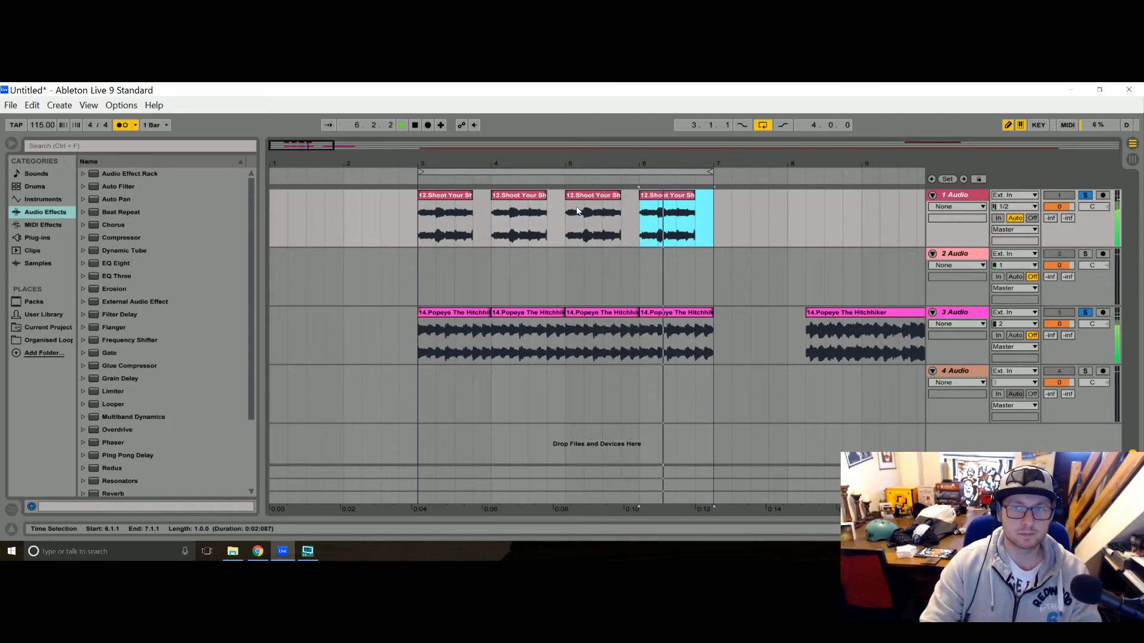
Replace the first Shoot Your Shot clip's warp marker at 1.4 with one from slightly earlier in the waveform, aligned to 1.4.
double_click(444, 196)
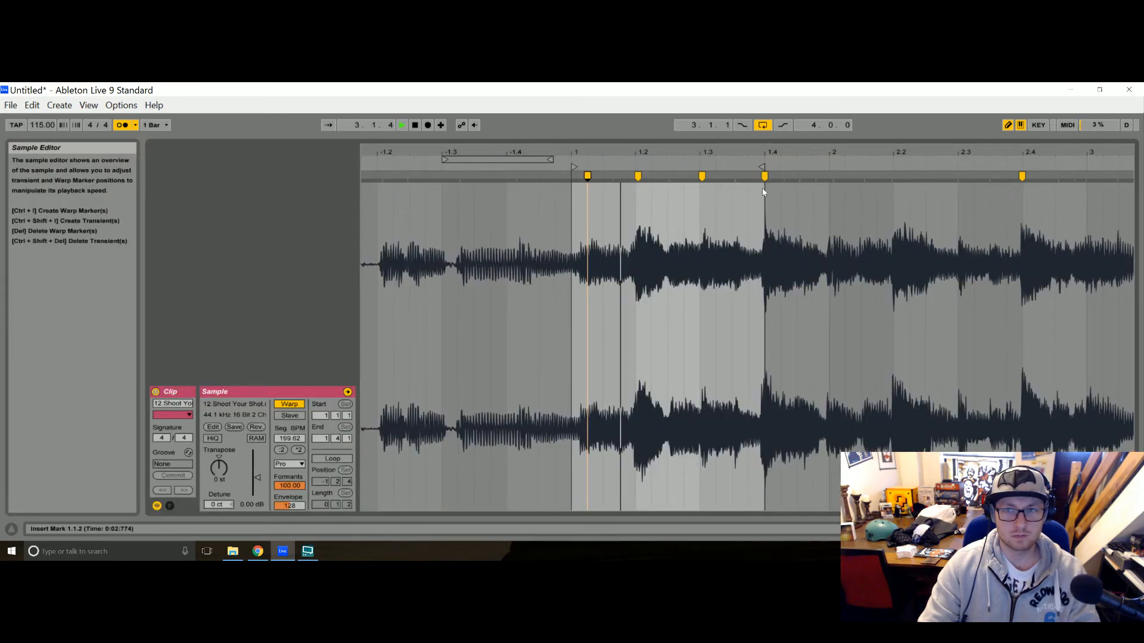
left_click_drag(766, 153, 762, 248)
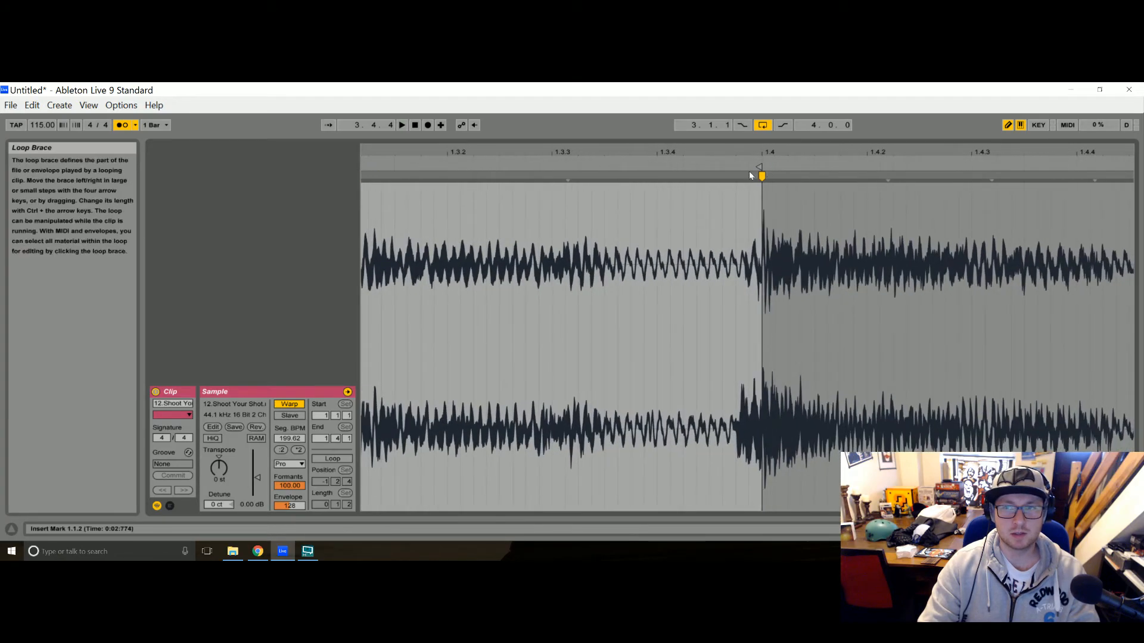
double_click(748, 175)
double_click(762, 175)
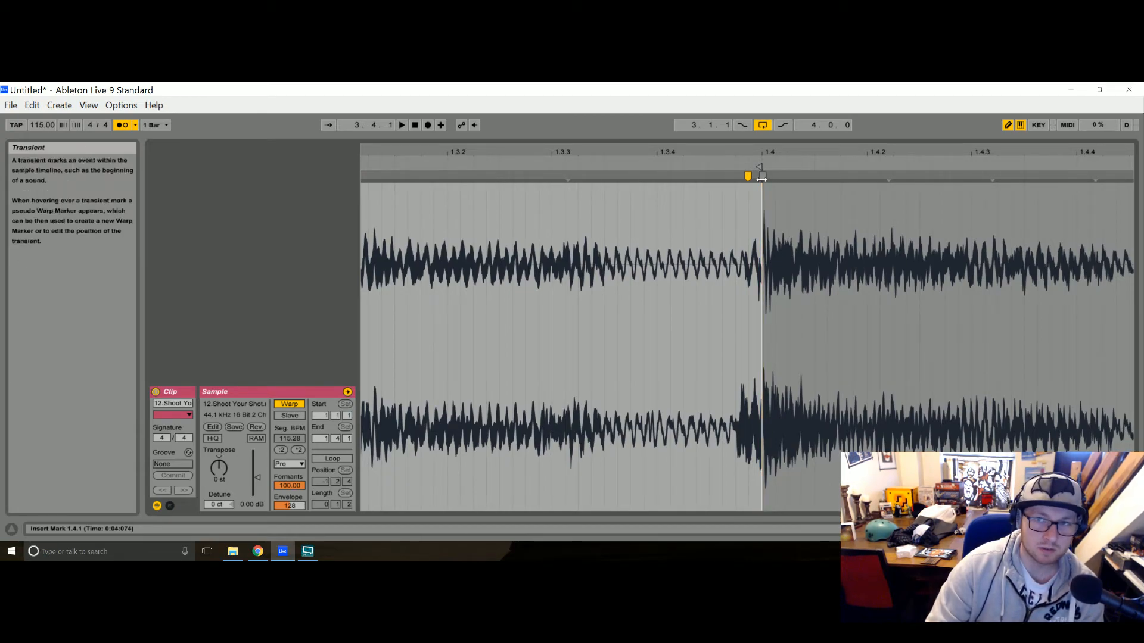
left_click_drag(748, 177, 762, 176)
left_click_drag(703, 153, 702, 108)
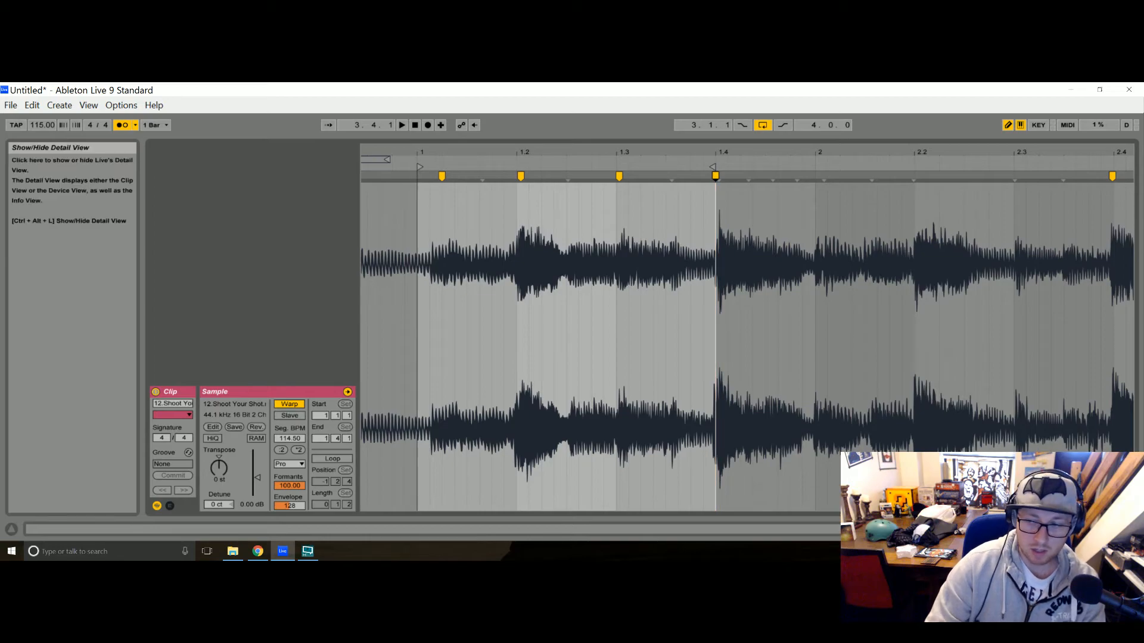
left_click(307, 551)
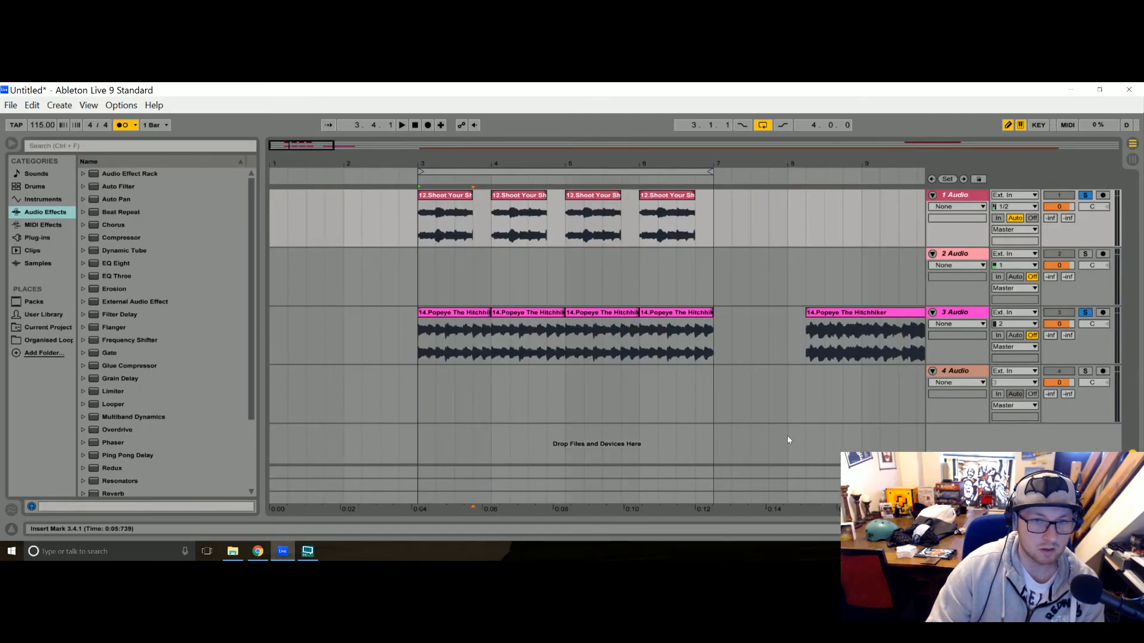
Audition the loop, then realign the first Shoot Your Shot clip's 1.4 beat with a new warp marker on the earlier attack.
left_click(446, 314)
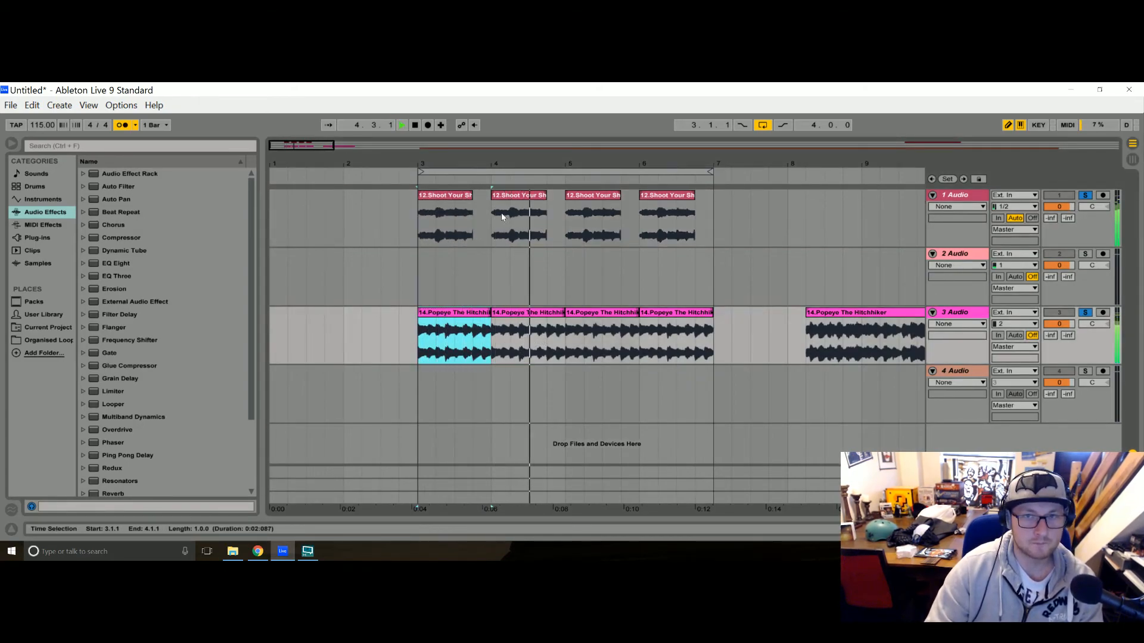
left_click(471, 229)
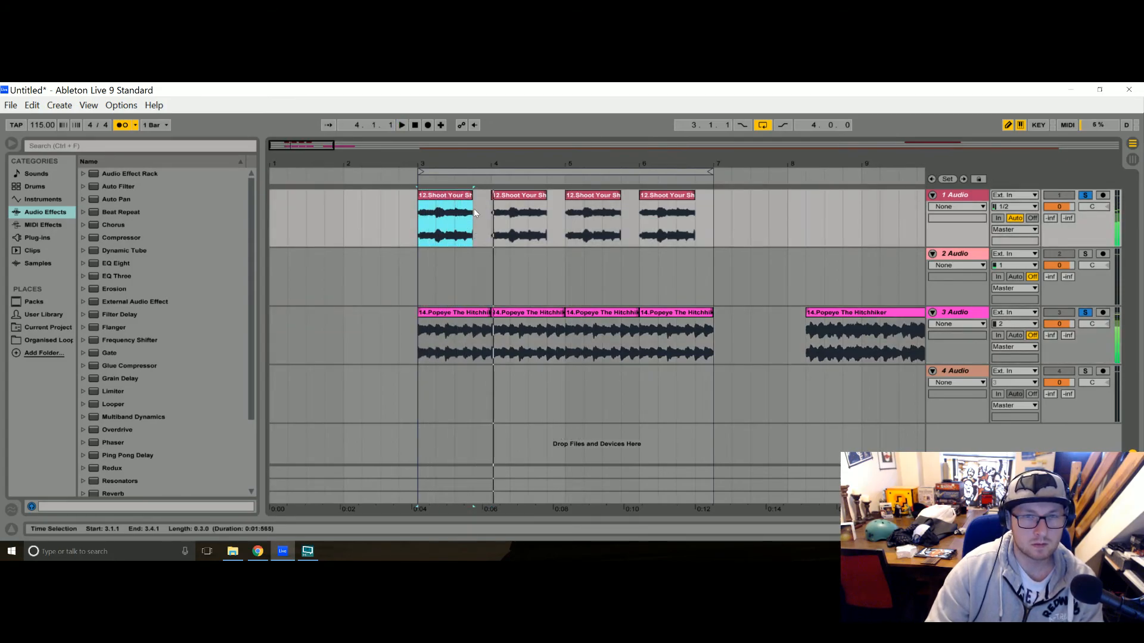
double_click(474, 208)
left_click_drag(712, 154, 713, 257)
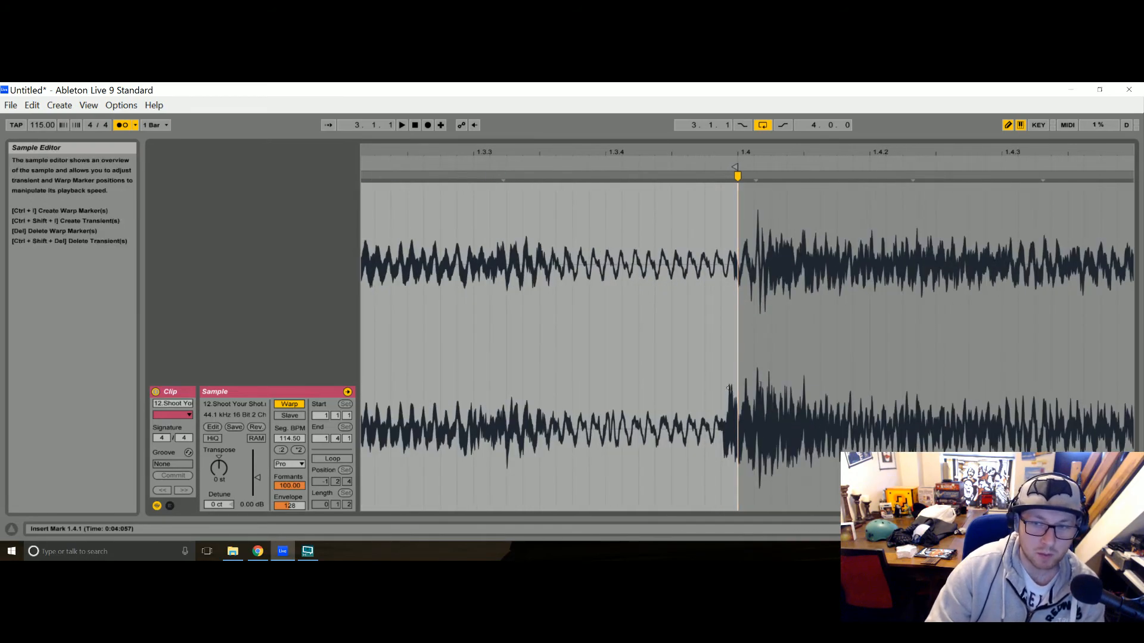
double_click(721, 176)
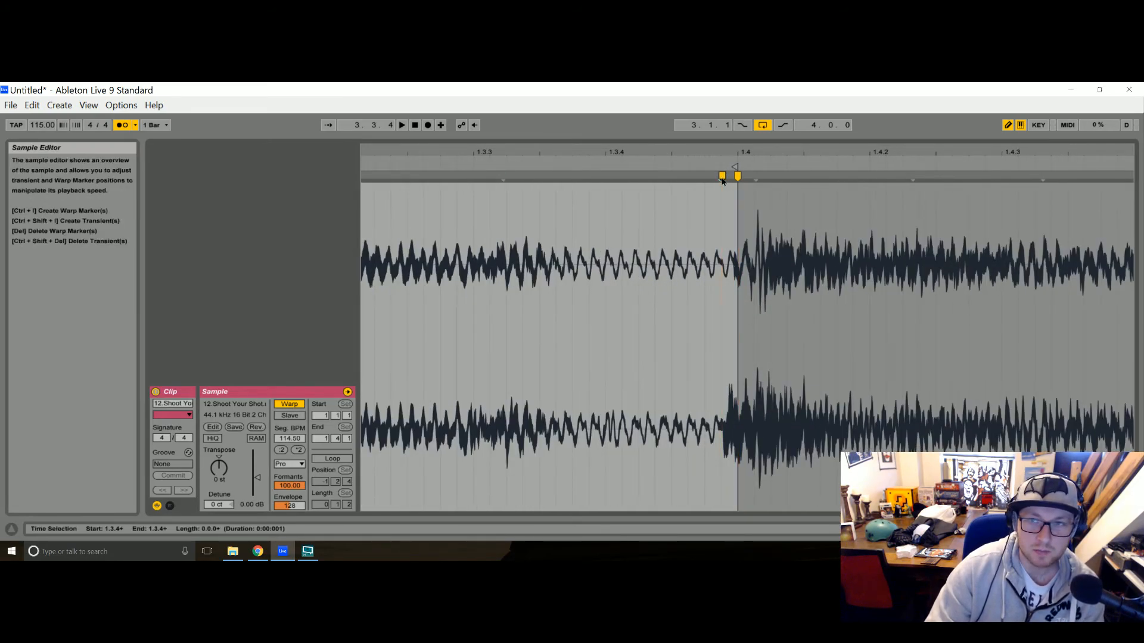
double_click(738, 175)
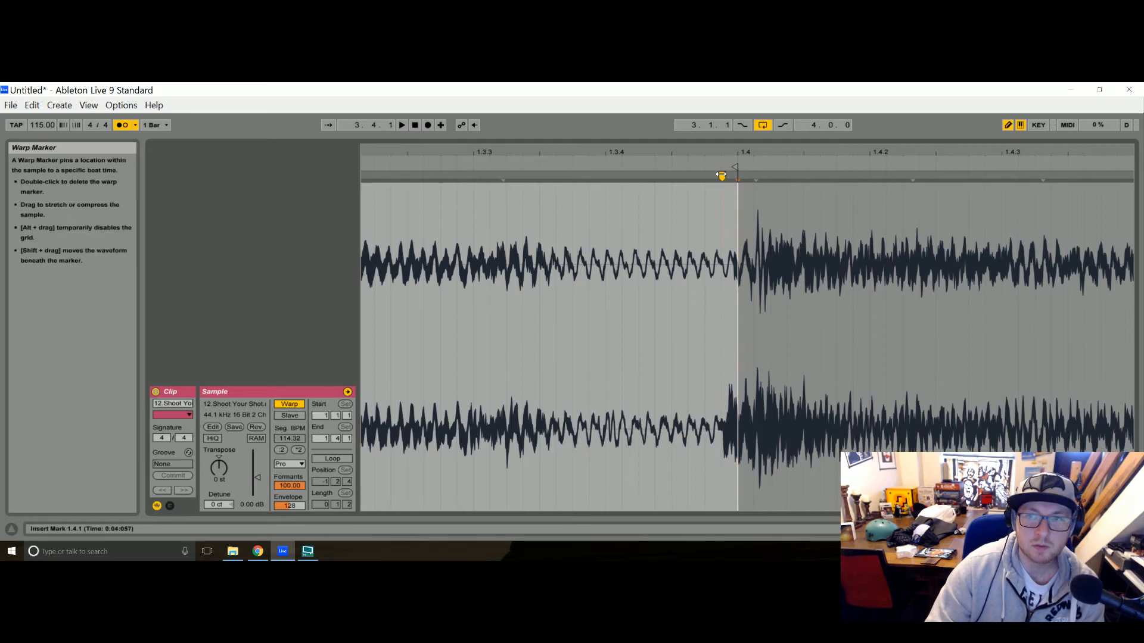
left_click_drag(722, 176, 738, 176)
key("space")
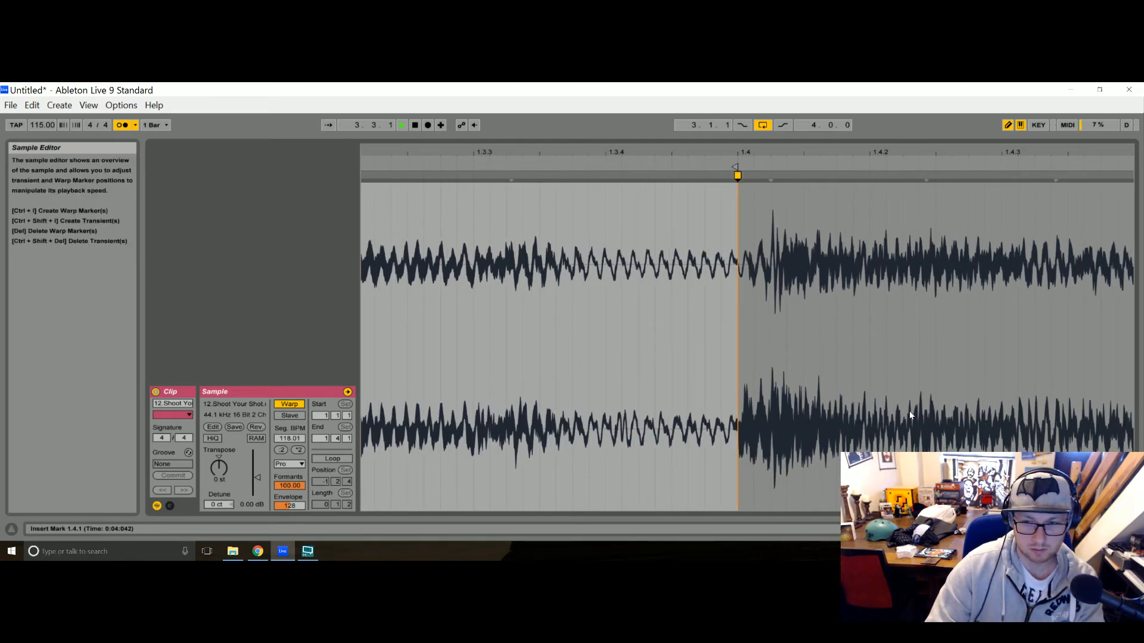
left_click(1131, 529)
key("space")
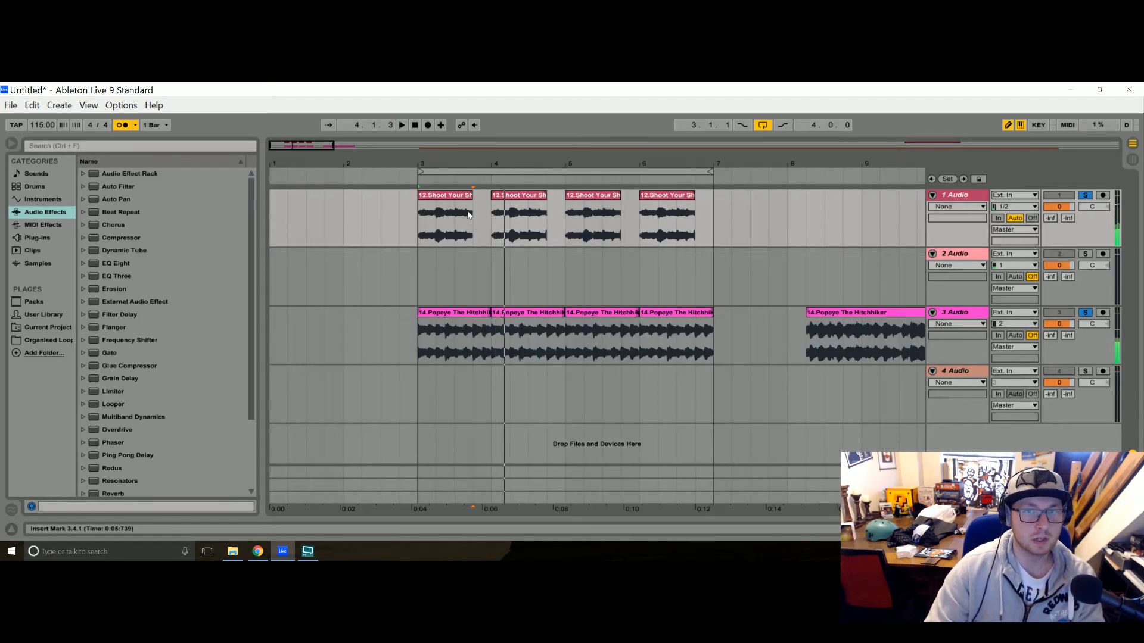
Select the corrected Shoot Your Shot bar from 3.1.1 to 4.1.1 and duplicate it three times up to 7.1.1.
left_click_drag(488, 224, 417, 227)
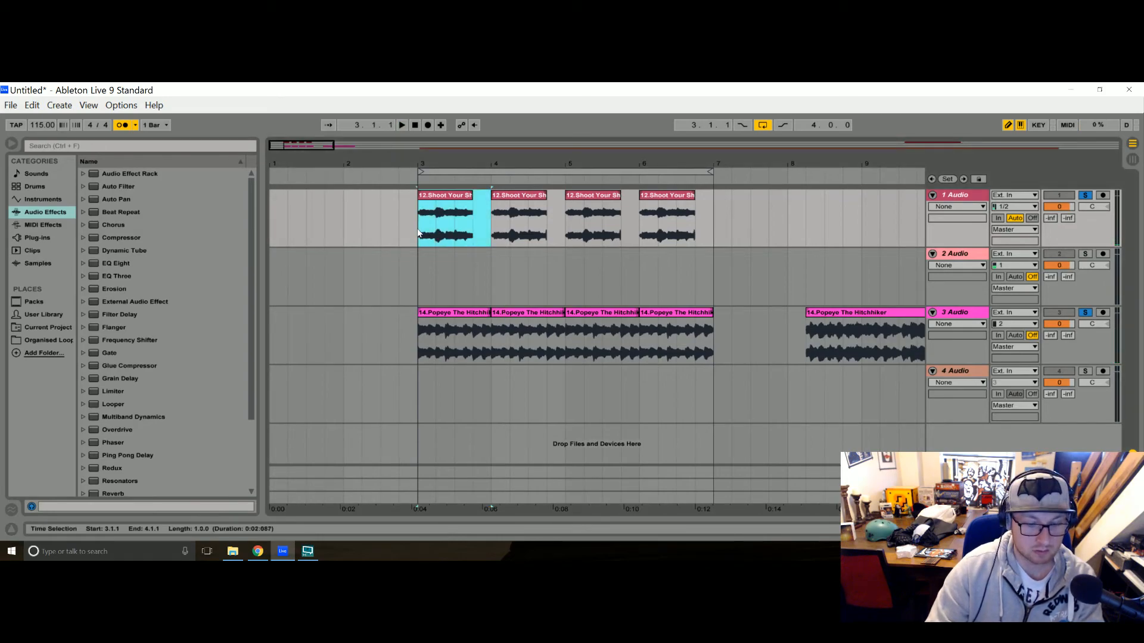
key("ctrl+d")
key("ctrl+d")
key("ctrl+d")
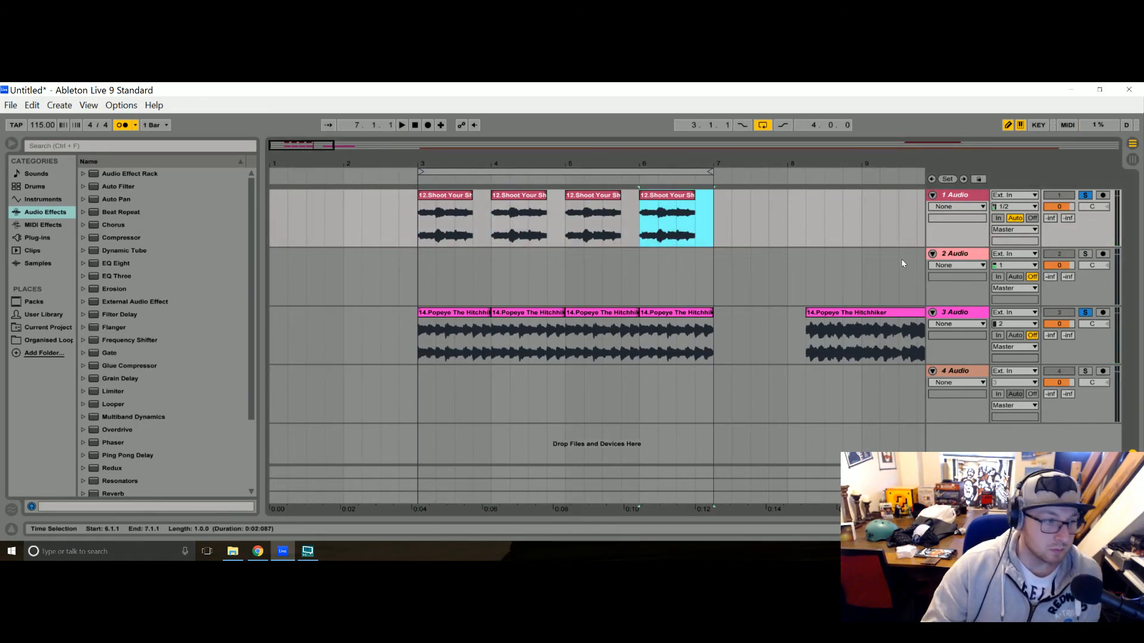
Delete the leftover Popeye The Hitchhiker clip starting at 8.2.1 on the third track.
left_click(834, 325)
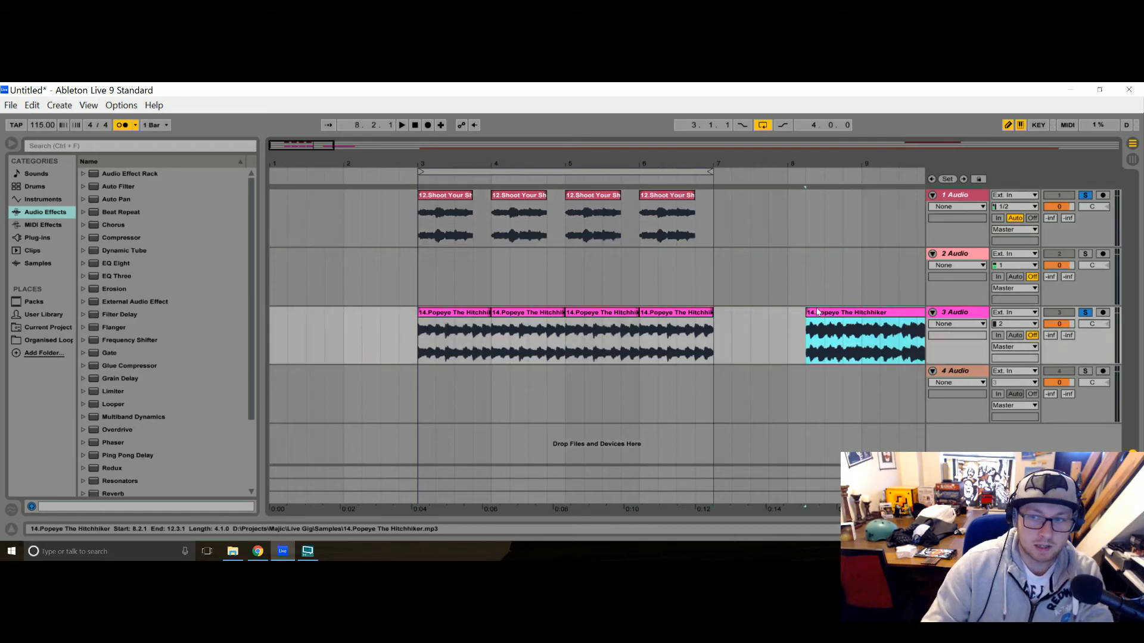
key("Delete")
key("minus")
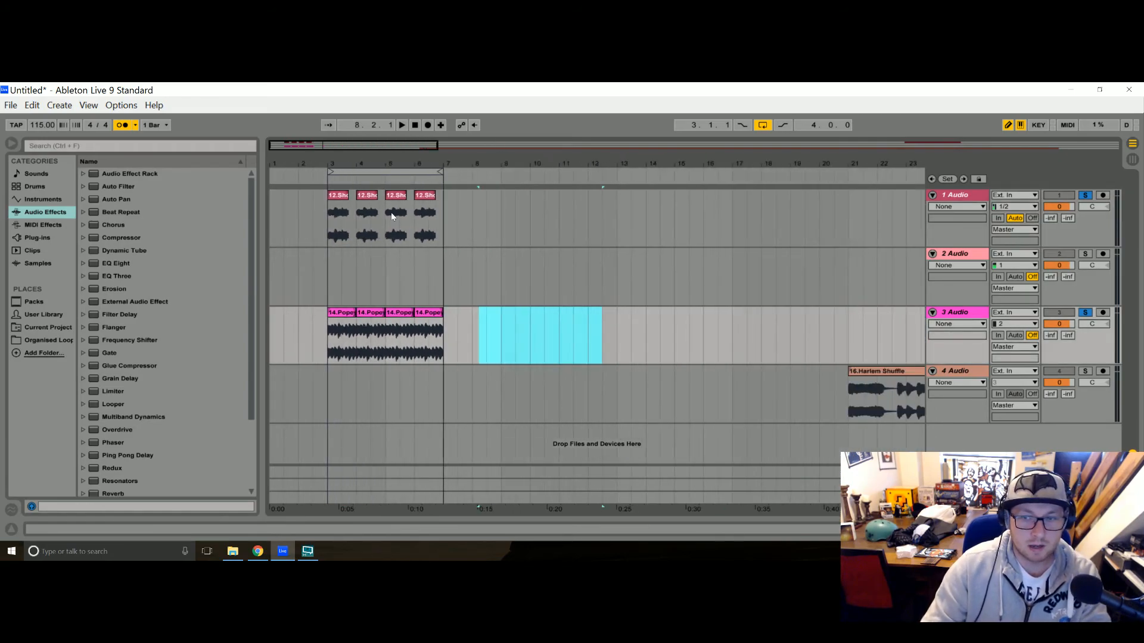
Move the Harlem Shuffle clip to 7.1.1, solo the fourth track and play it.
left_click(856, 374)
left_click_drag(856, 374, 452, 373)
key("space")
left_click(1085, 371)
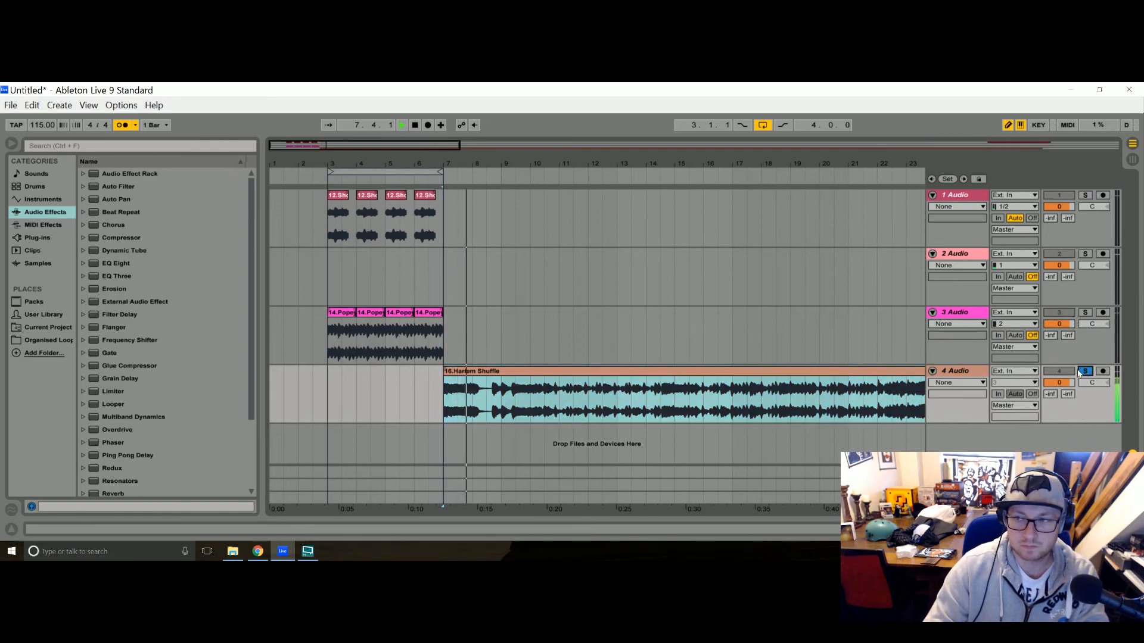
key("space")
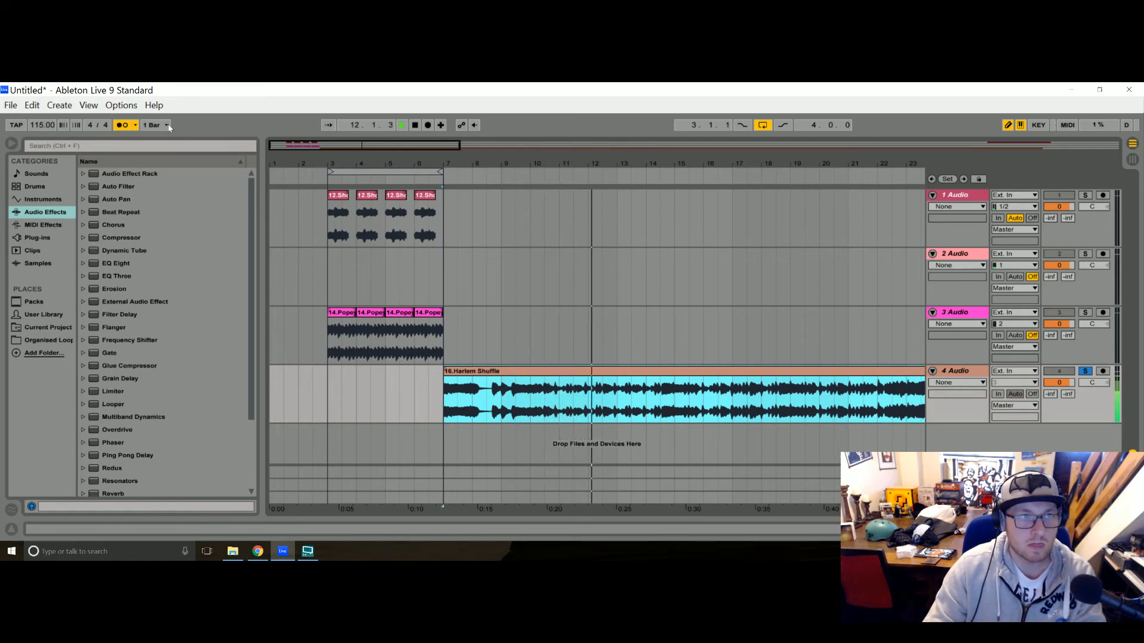
Remove everything after 11.1.1 from the Harlem Shuffle clip, leaving a four-bar clip.
left_click_drag(559, 396, 845, 428)
key("ctrl+e")
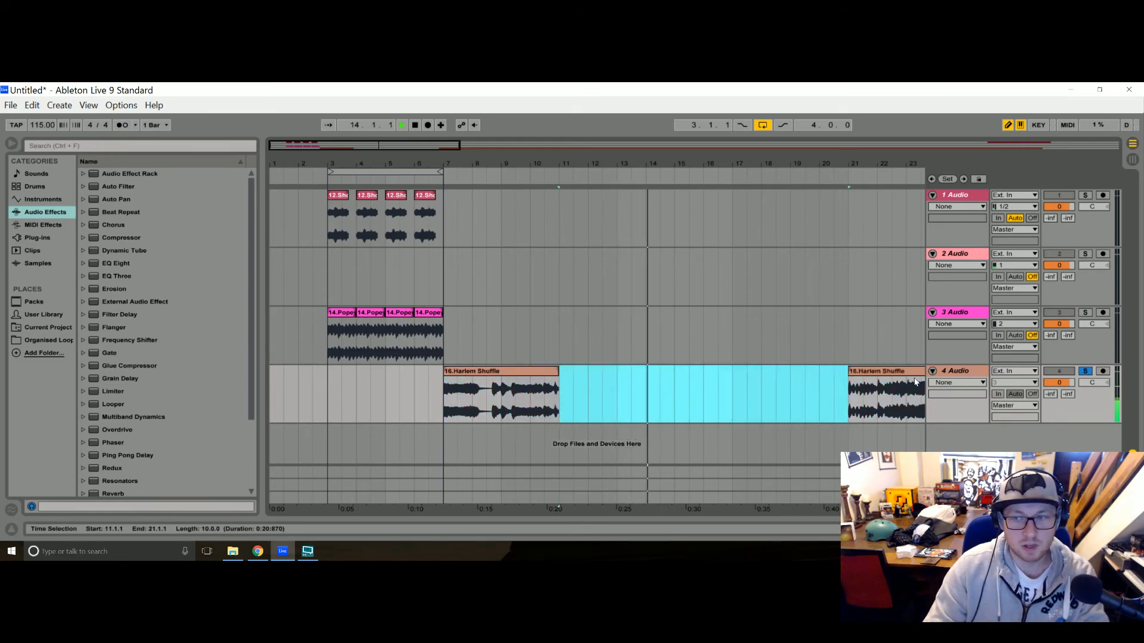
key("Delete")
key("space")
key("Delete")
left_click(518, 371)
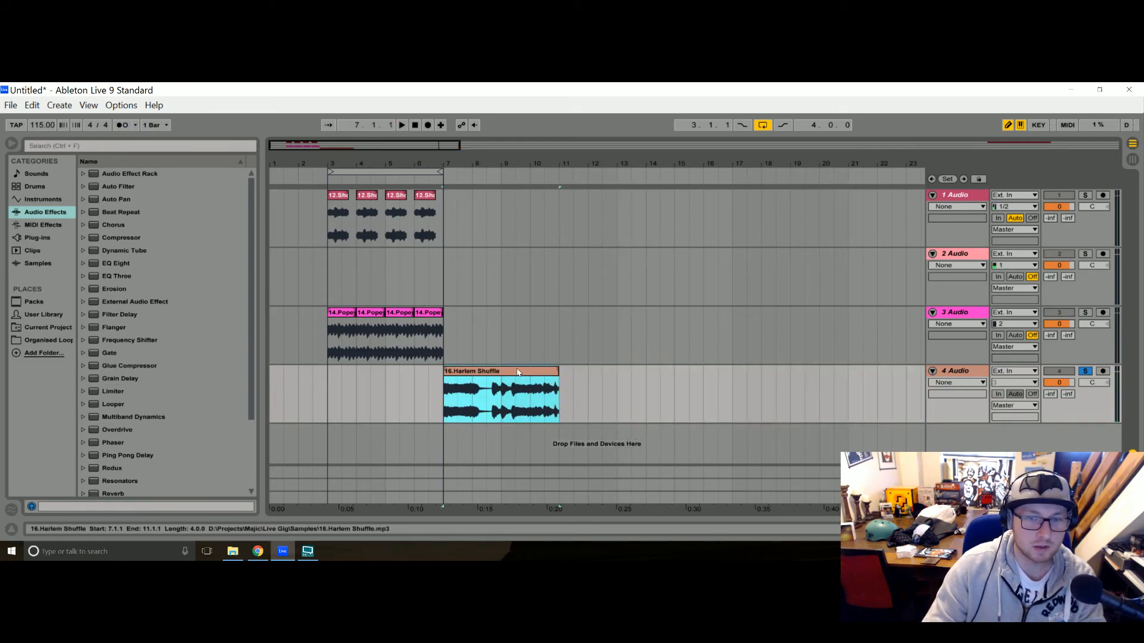
Open the Harlem Shuffle clip's sample view, turn on the metronome and play the clip against it.
double_click(531, 370)
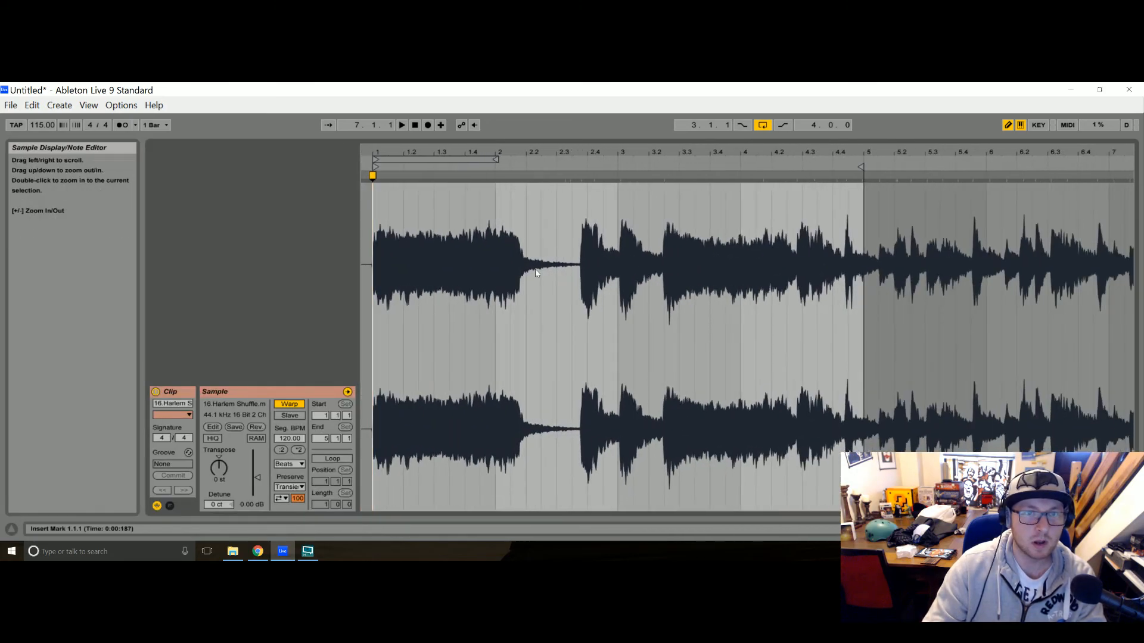
key("space")
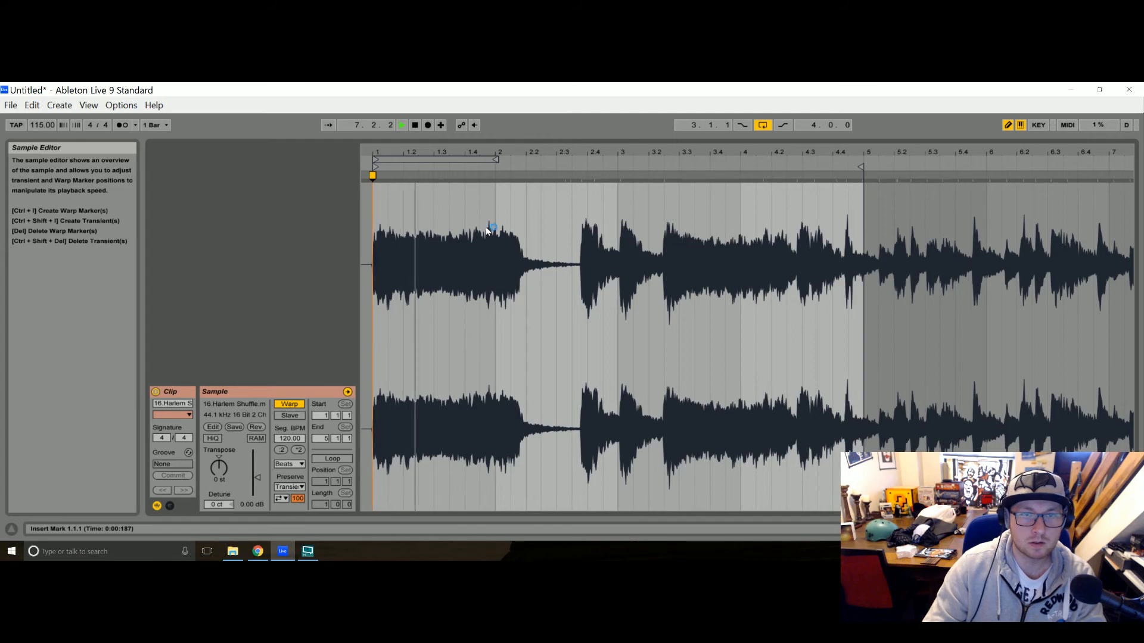
key("space")
left_click(122, 125)
key("space")
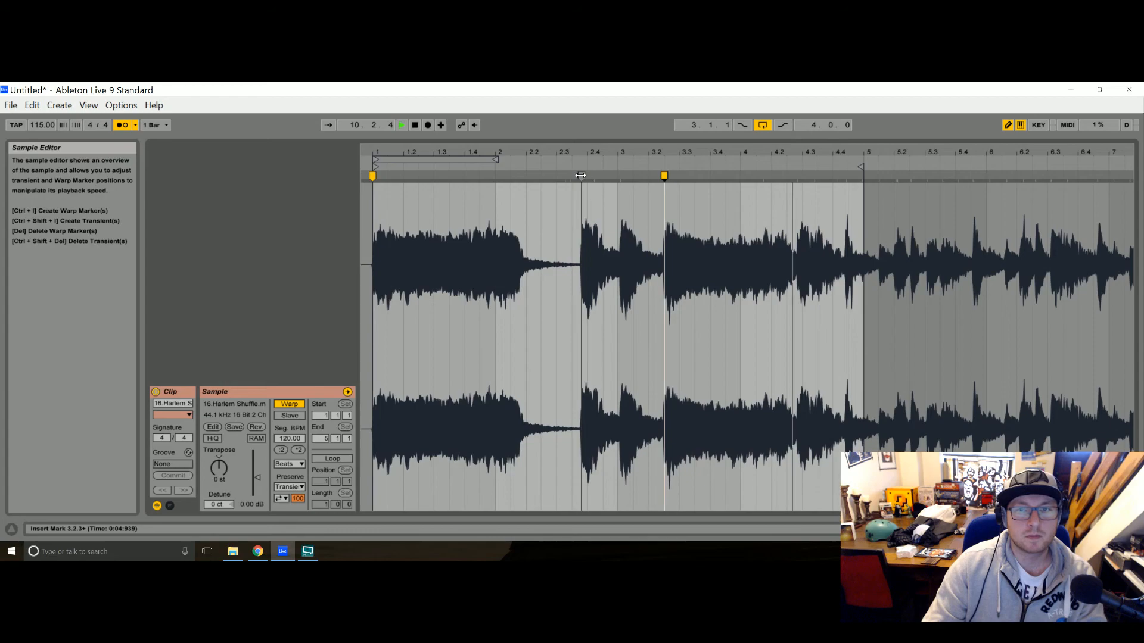
Warp the Harlem Shuffle transient near 3.2.3 to 3.1.1 and the one just after bar 4 to 4.1.1.
key("space")
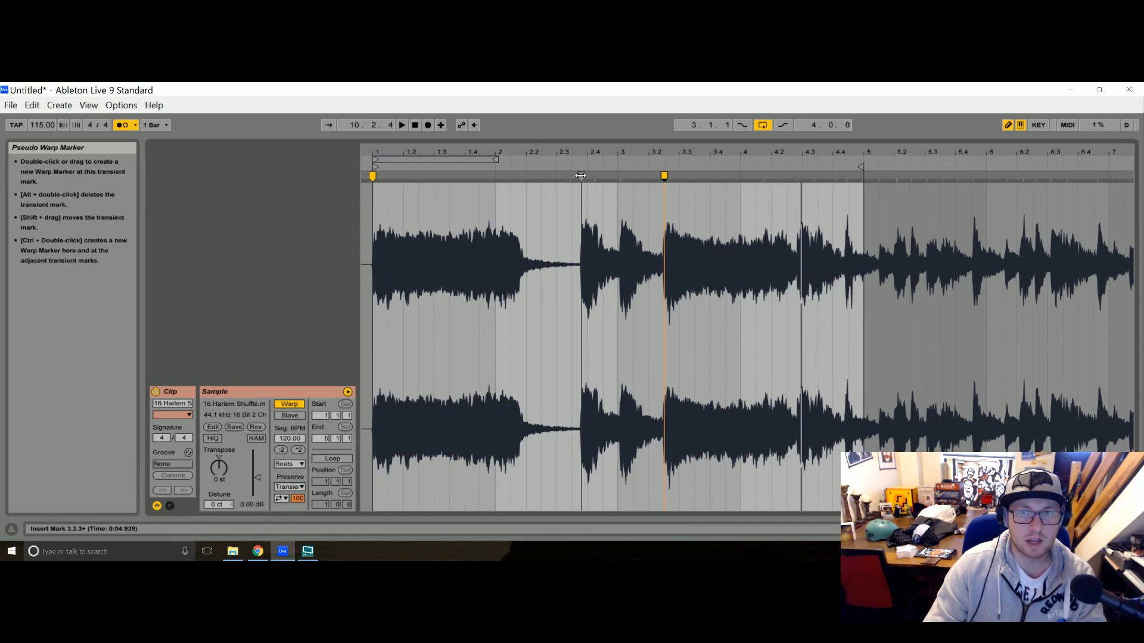
left_click_drag(664, 176, 618, 175)
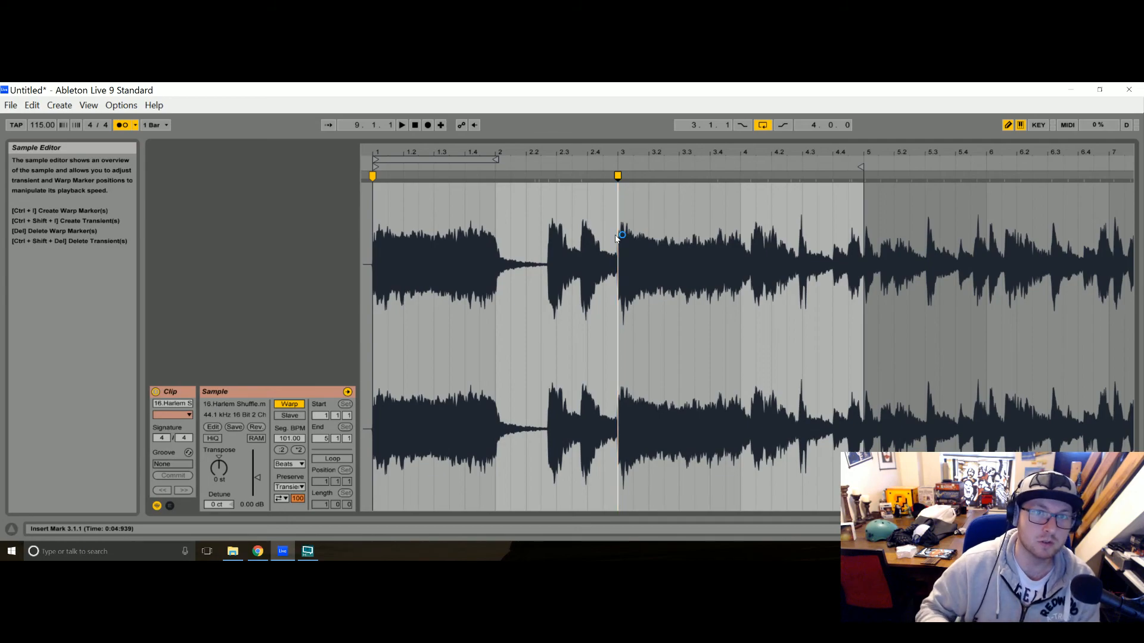
key("space")
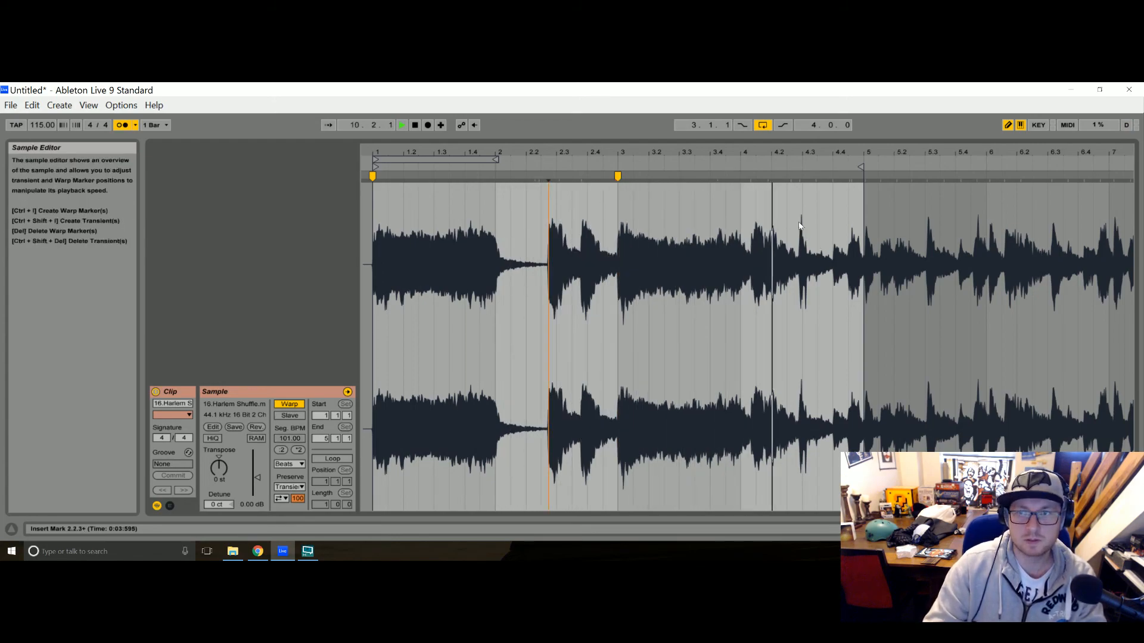
left_click_drag(750, 176, 740, 176)
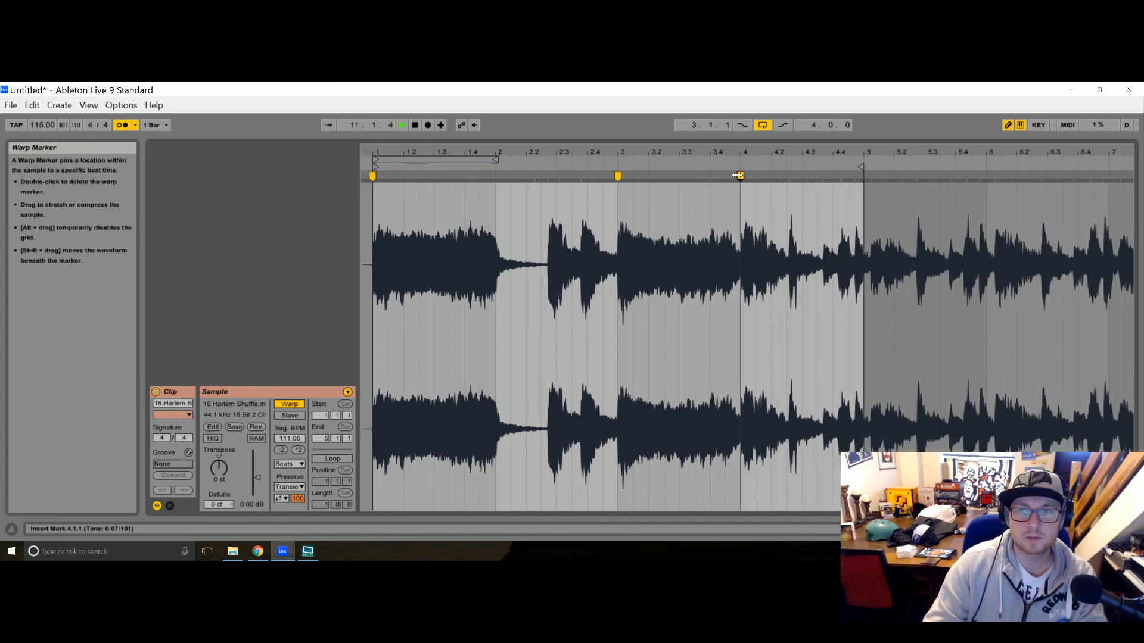
left_click(1132, 529)
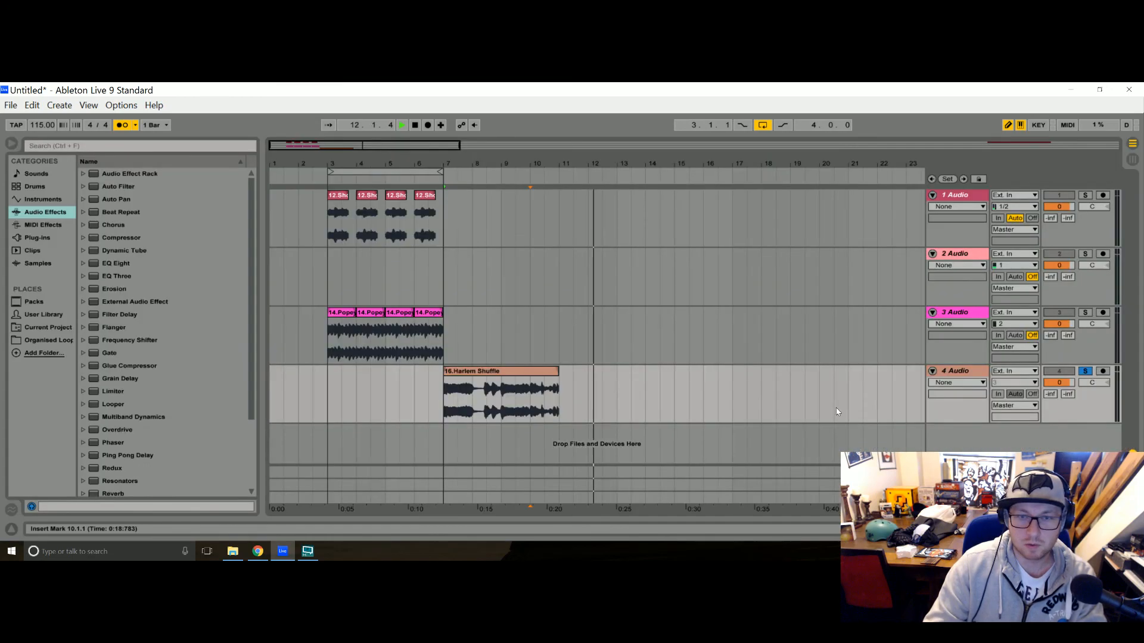
Trim the Harlem Shuffle clip to its first two bars, move it to 1.1.1 and play it.
left_click_drag(501, 395, 620, 395)
key("space")
key("ctrl+x")
left_click(288, 375)
key("ctrl+v")
key("space")
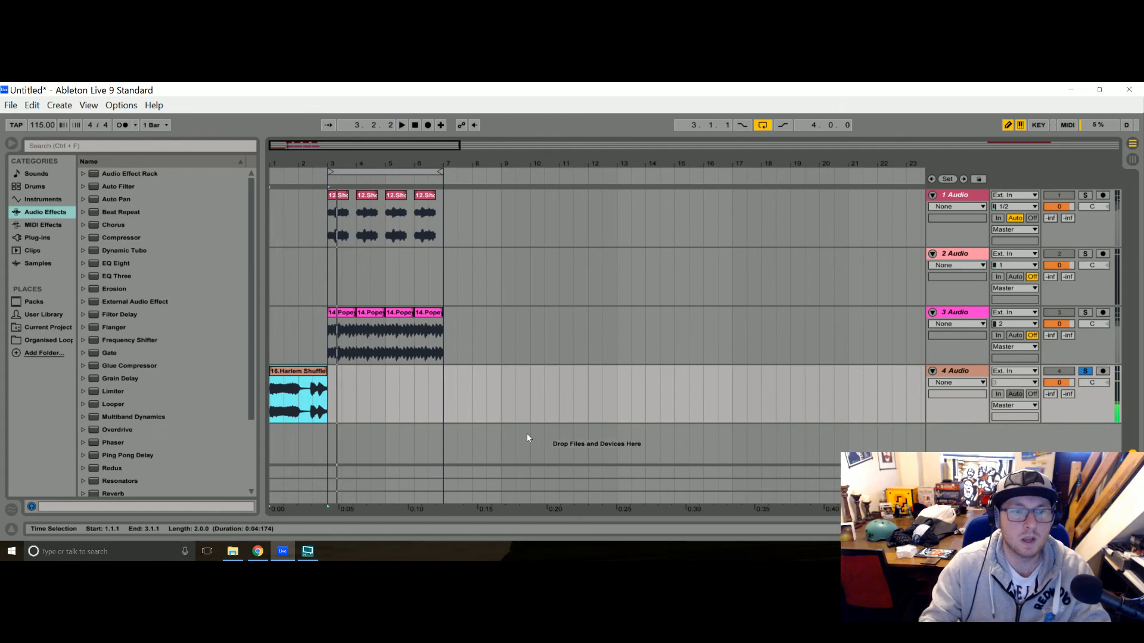
Shift the Shoot Your Shot and Popeye clips one bar later to 4.1.1, and extend the Harlem Shuffle clip to meet them.
left_click_drag(326, 332, 431, 199)
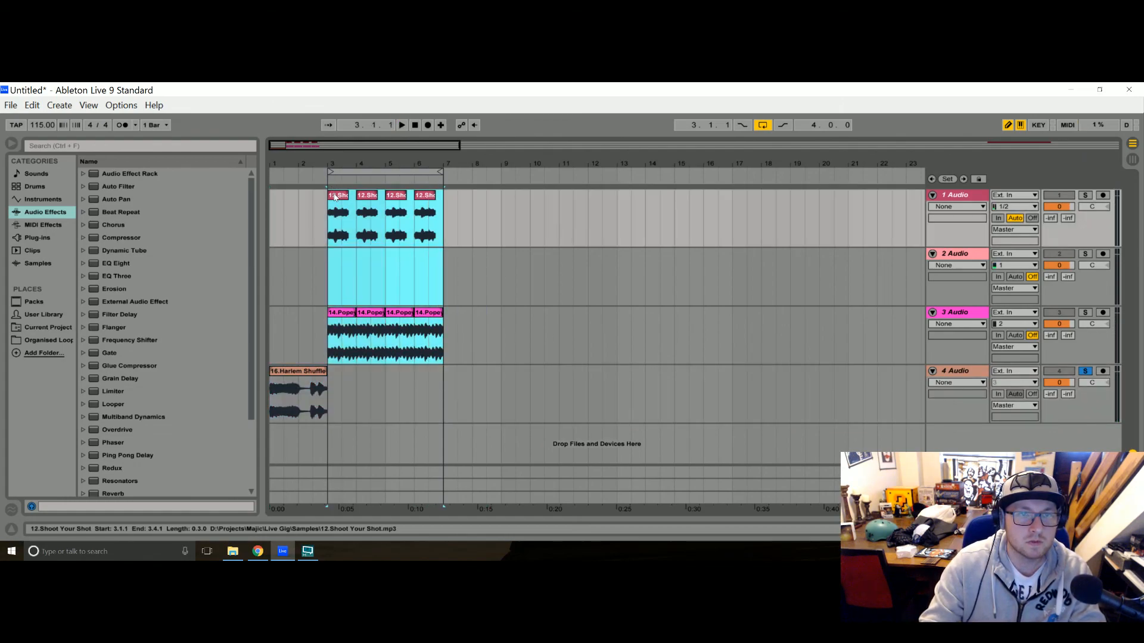
key("ctrl+d")
left_click_drag(448, 202, 449, 201)
left_click_drag(326, 371, 356, 371)
left_click_drag(451, 337, 560, 193)
Set the arrangement loop to seven bars from 1.1.1 and play the Harlem Shuffle intro.
left_click_drag(454, 195, 271, 172)
left_click(306, 371)
key("space")
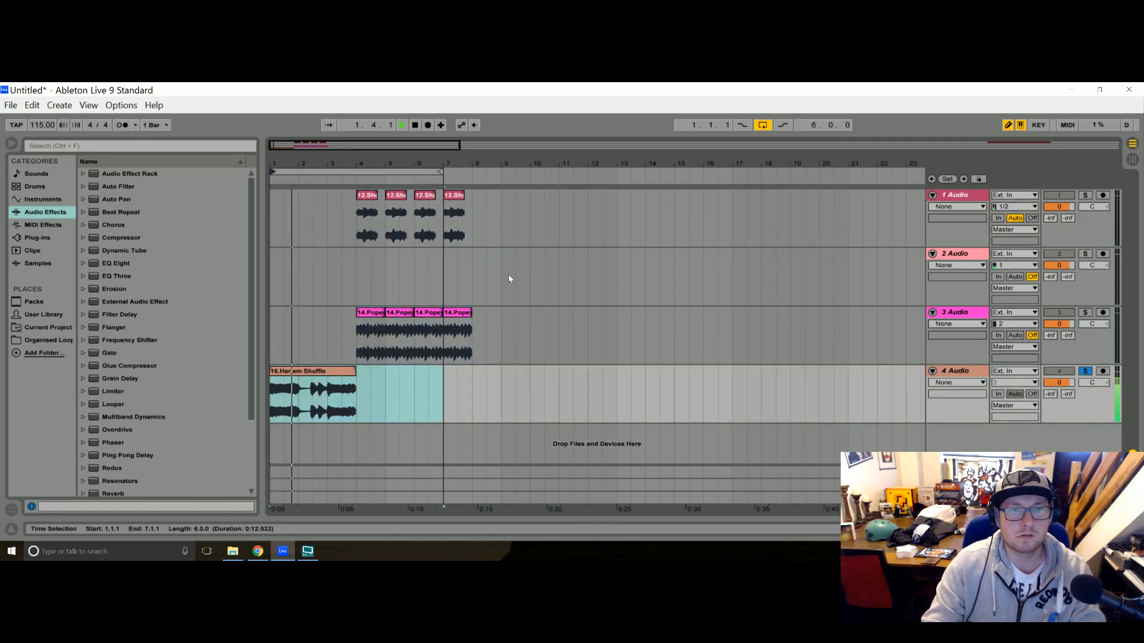
left_click_drag(441, 172, 471, 171)
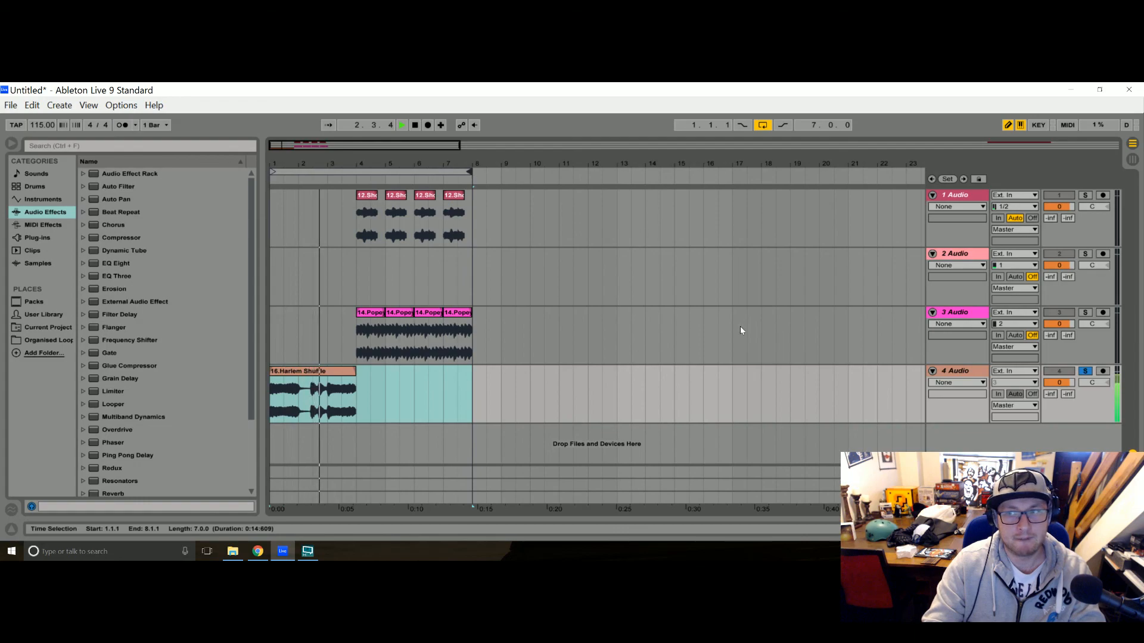